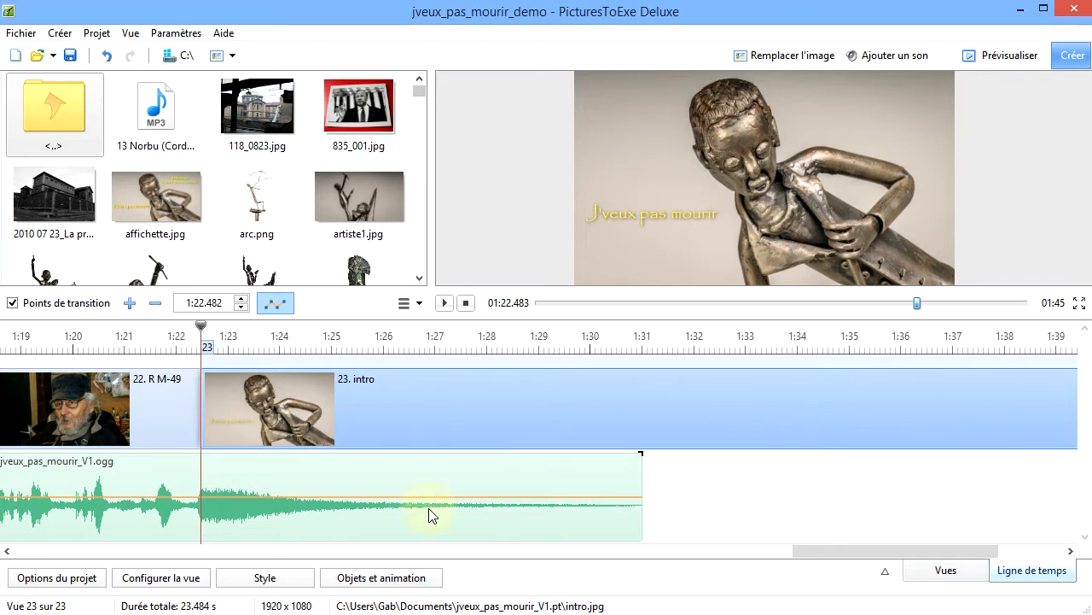
In slide 23's objects and animation editor, cut and paste the title text to detach it from the intro image, and name it TITRE
{"action": "left_click", "coordinate": [391, 582]}
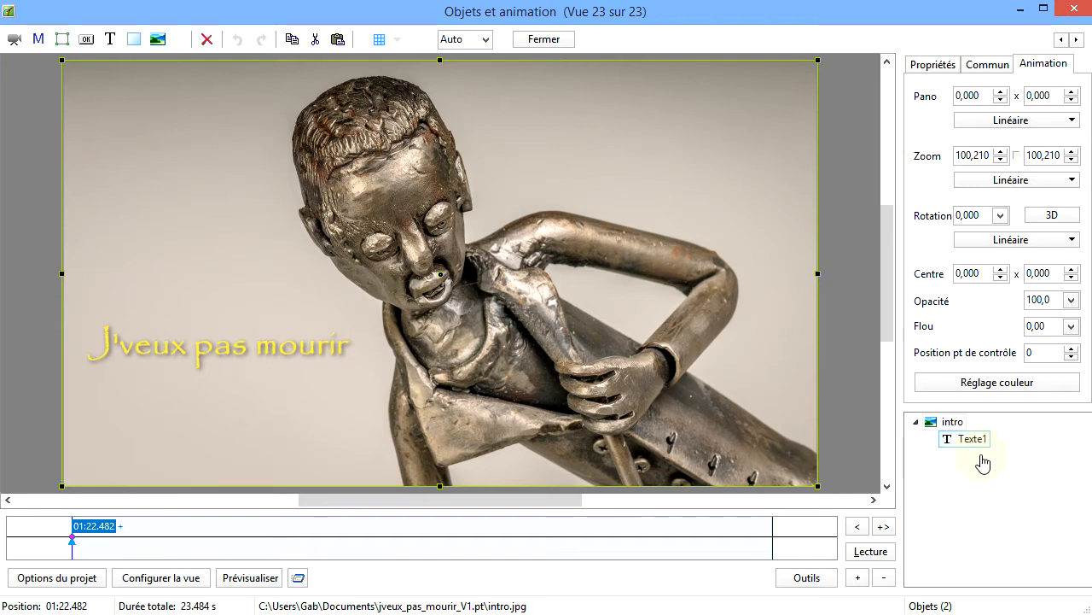
{"action": "left_click", "coordinate": [974, 442]}
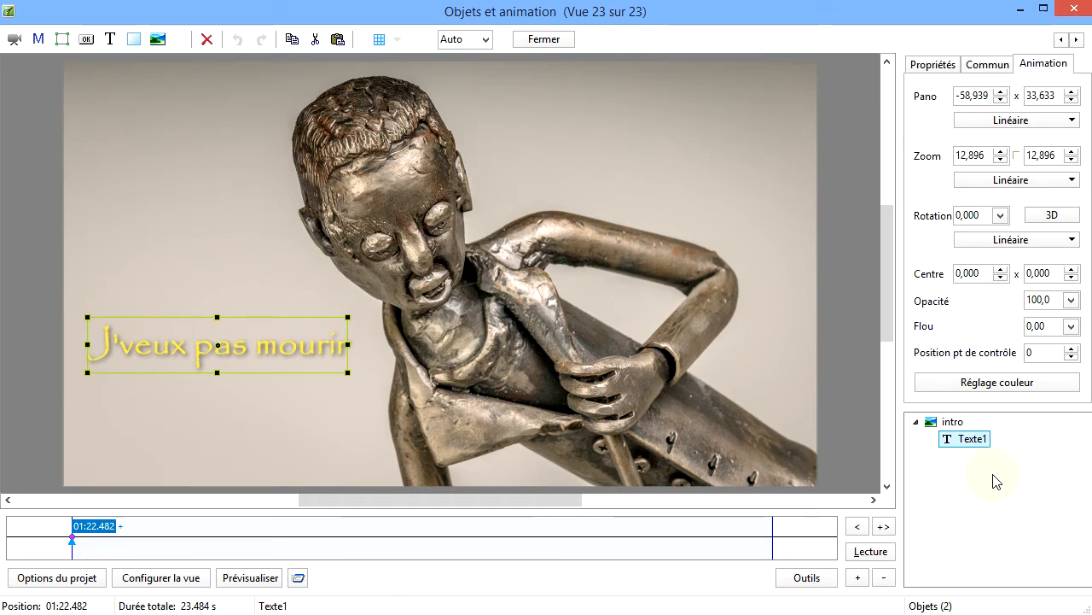
{"action": "key", "text": "Delete"}
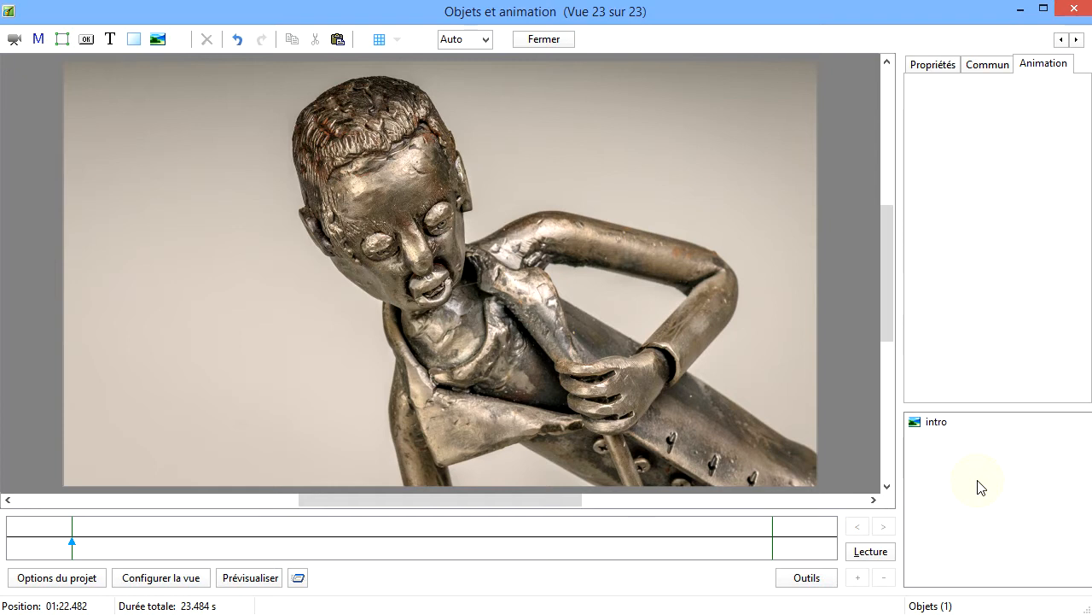
{"action": "key", "text": "ctrl+v"}
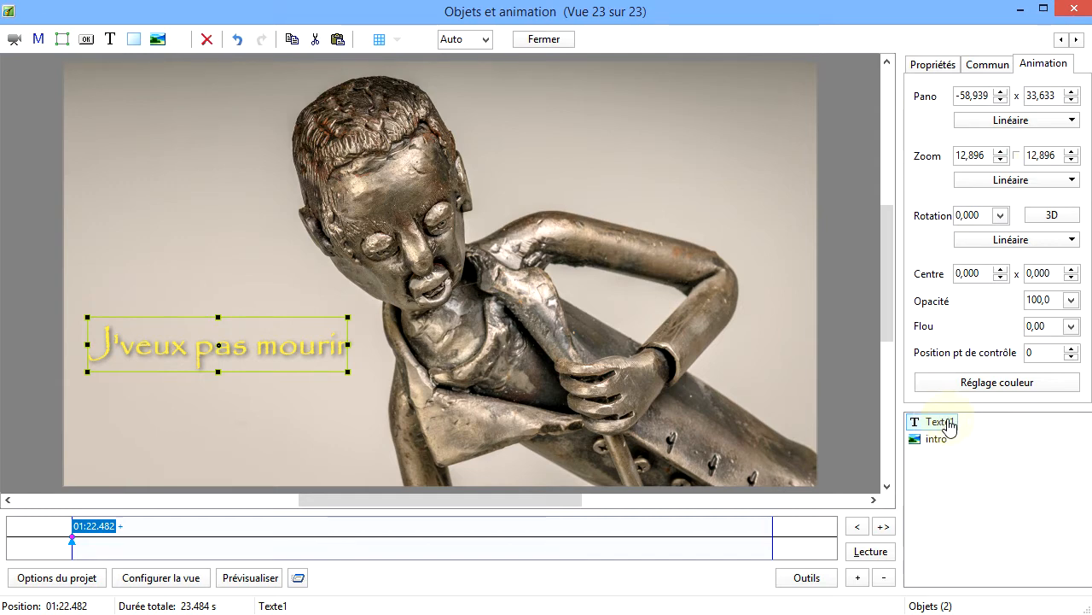
{"action": "left_click", "coordinate": [988, 64]}
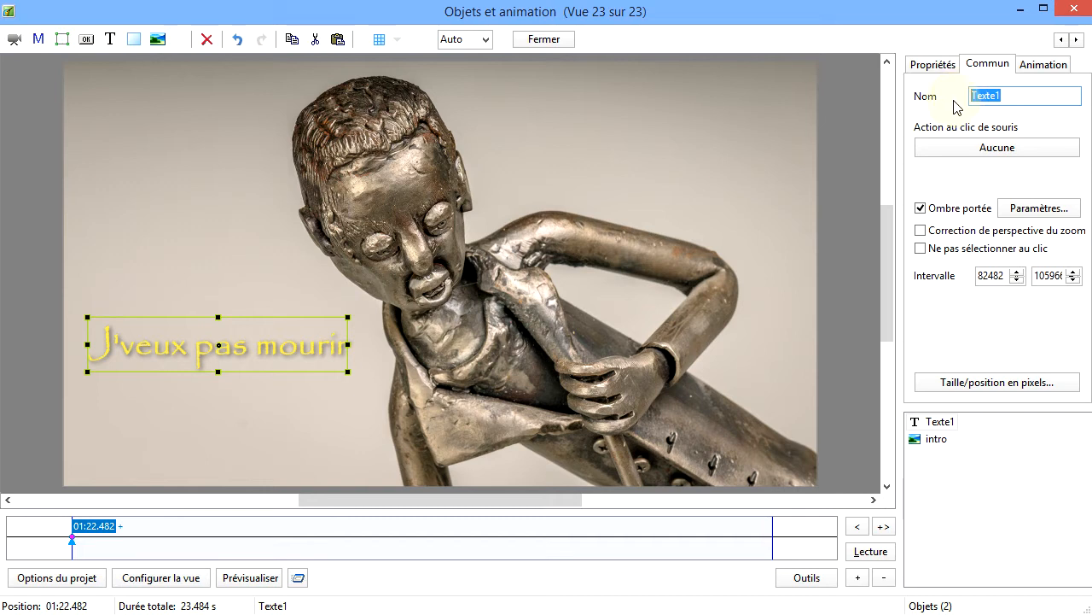
{"action": "type", "text": "TITRE"}
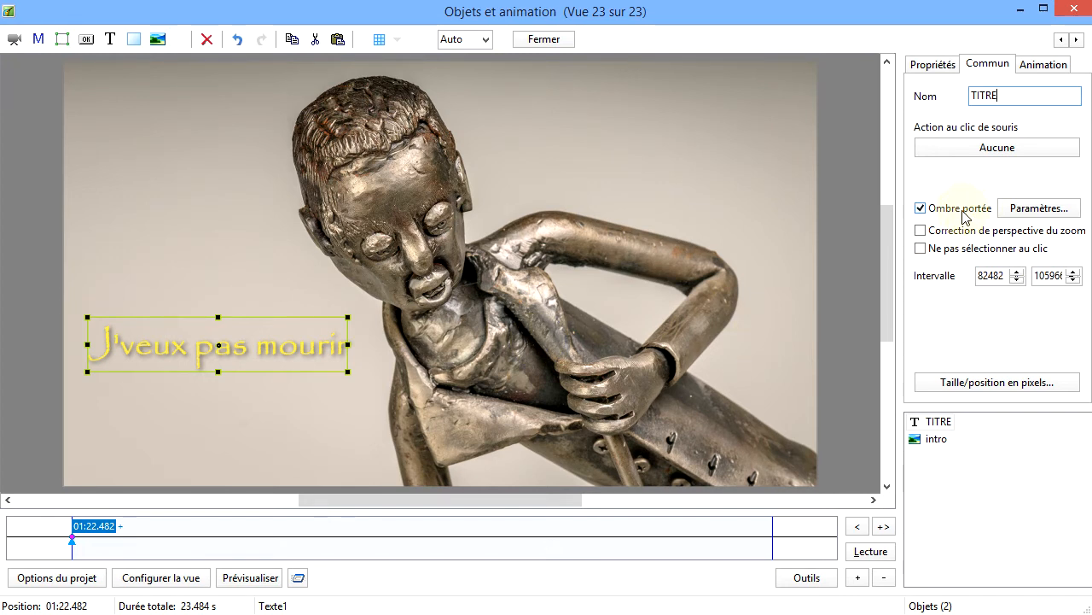
Adjust the brightness of the TITRE text's drop shadow colour to a mid grey, 717171, in the shadow's colour chooser
{"action": "left_click", "coordinate": [1039, 209]}
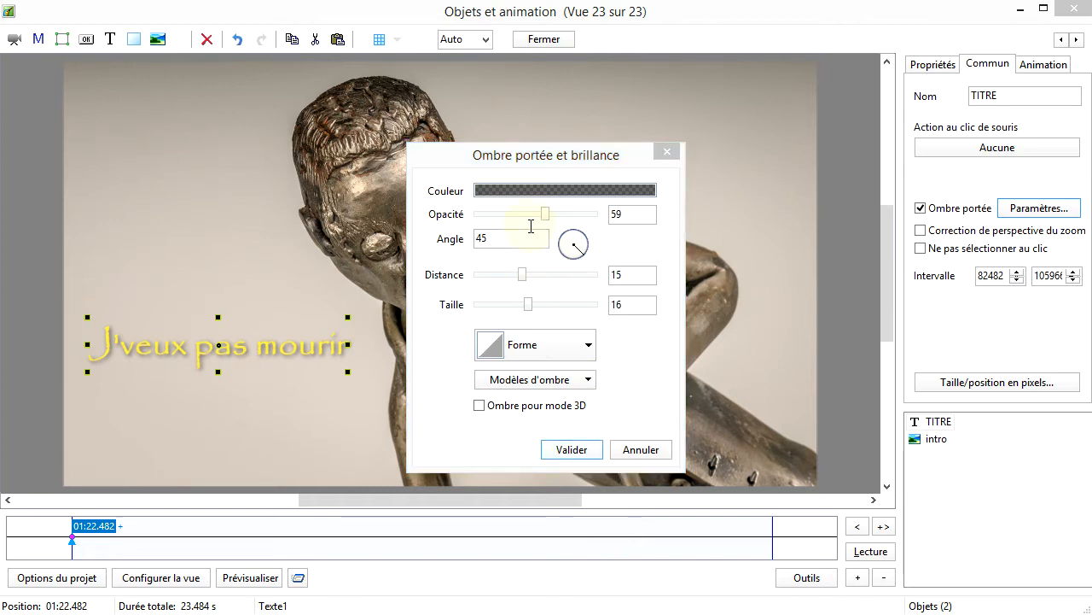
{"action": "left_click", "coordinate": [435, 156]}
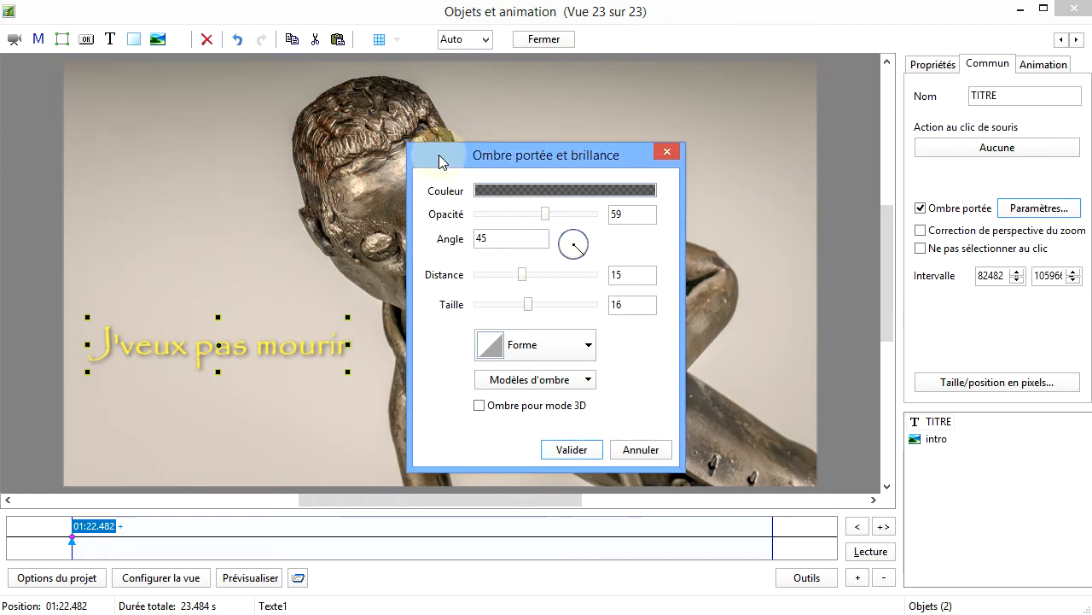
{"action": "left_click", "coordinate": [570, 190]}
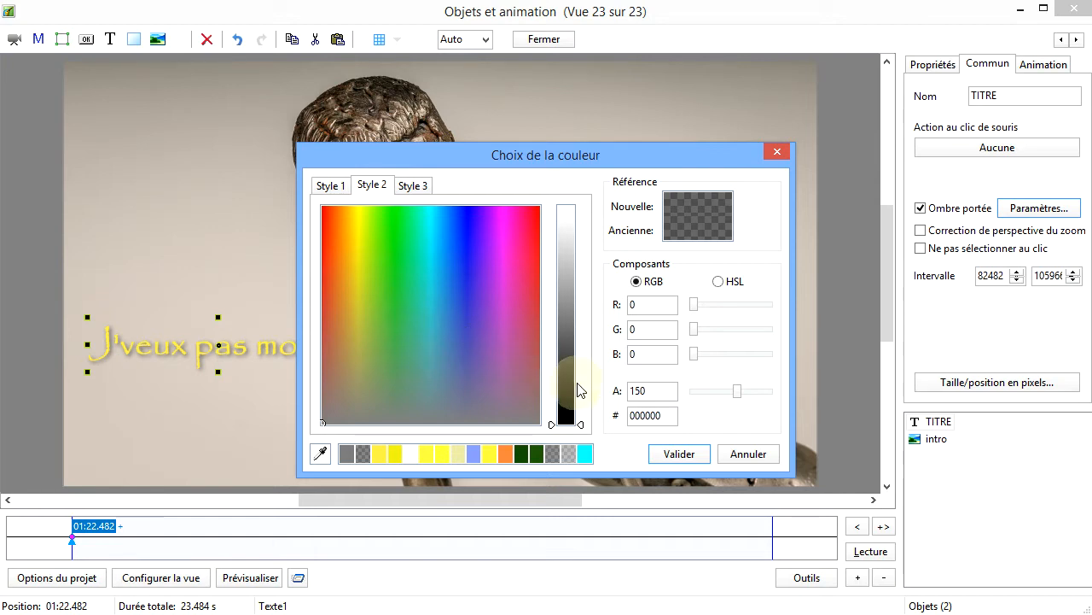
{"action": "left_click", "coordinate": [565, 325]}
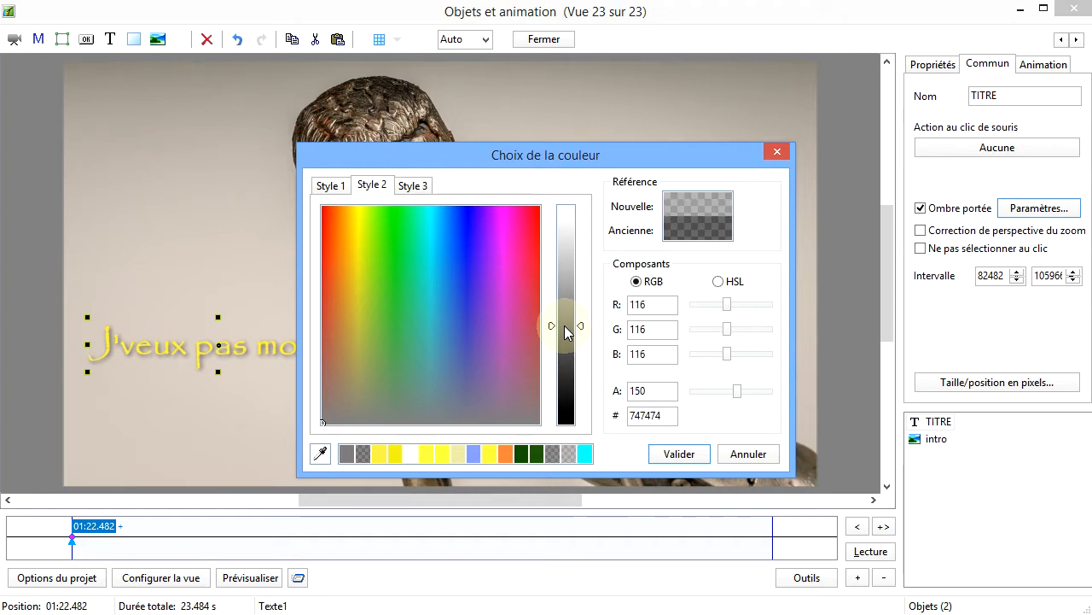
{"action": "left_click", "coordinate": [565, 338]}
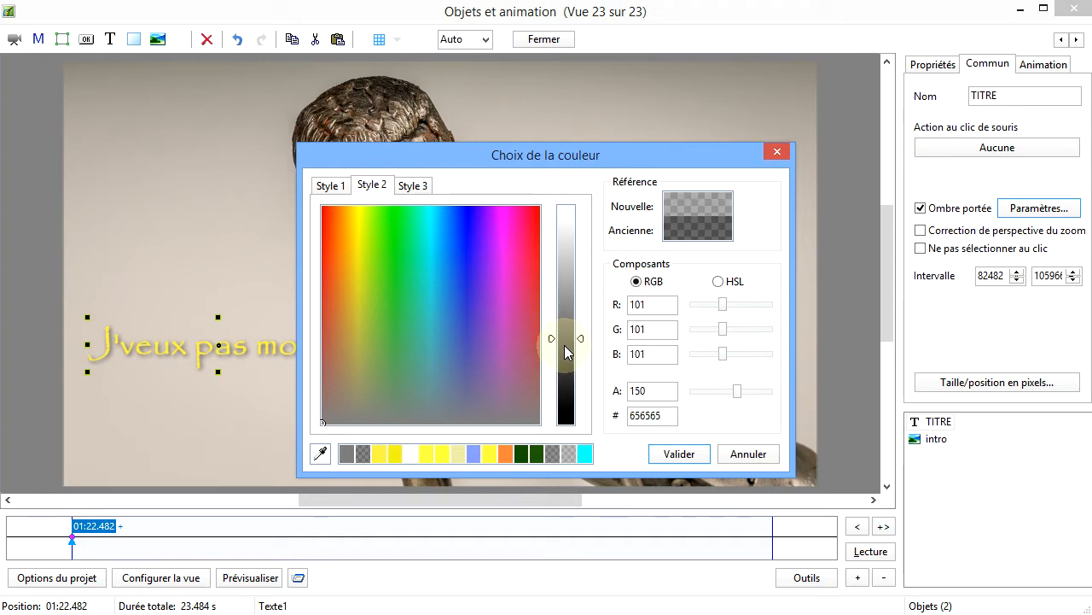
{"action": "left_click", "coordinate": [565, 353]}
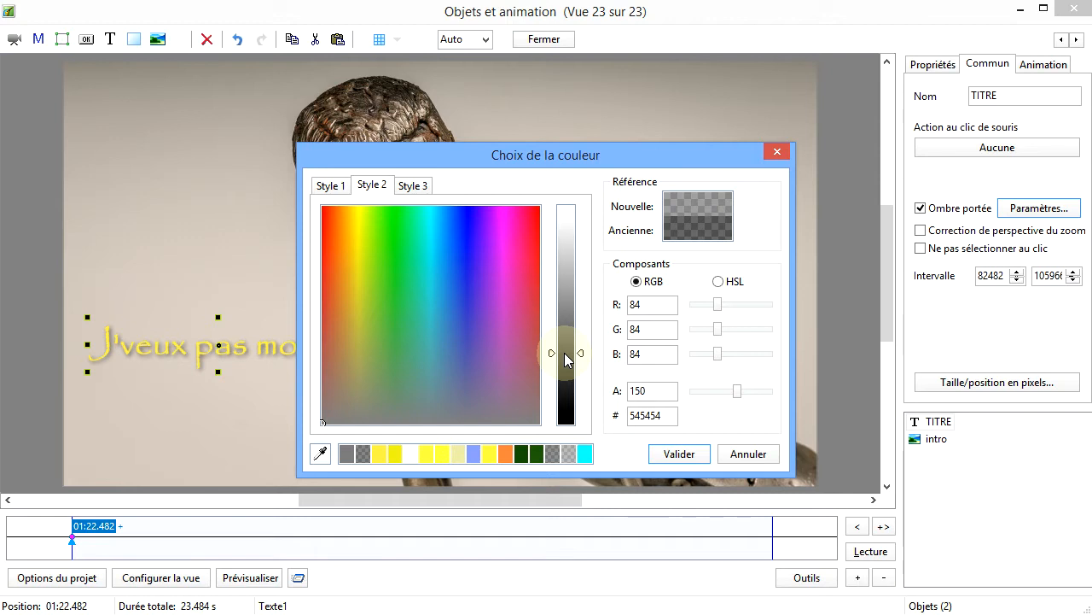
{"action": "left_click_drag", "start_coordinate": [565, 359], "coordinate": [563, 334]}
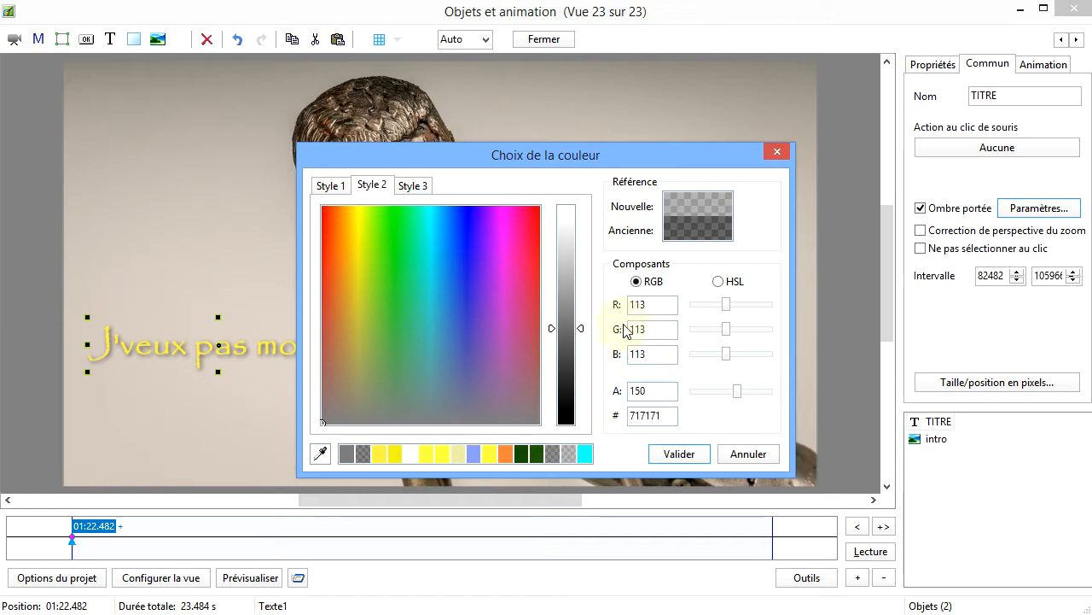
{"action": "left_click", "coordinate": [662, 417]}
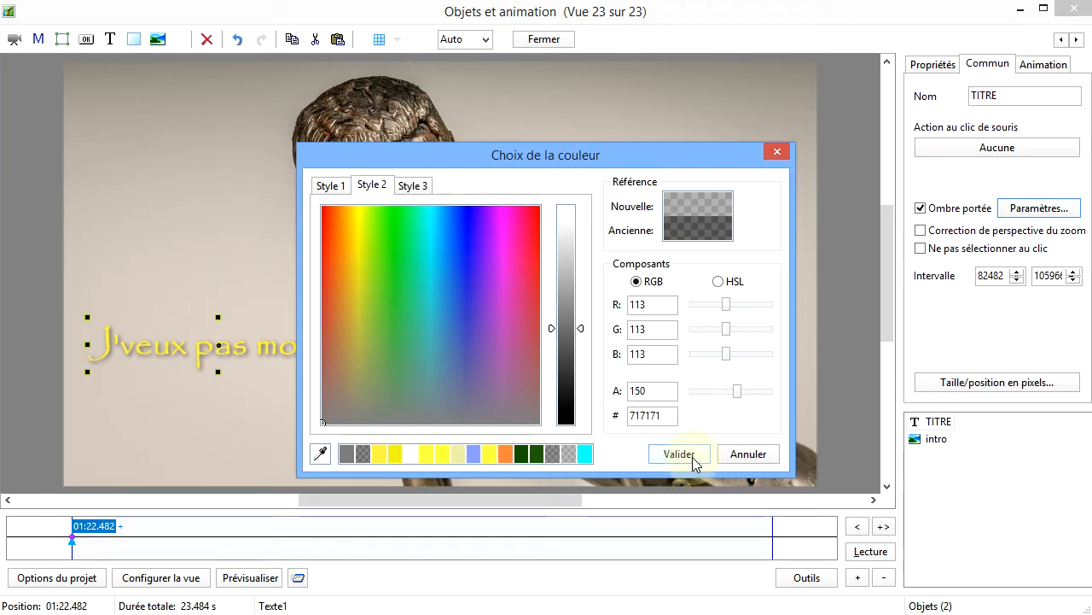
Sample the grey area outside the slide image with the eyedropper and apply 808080 as the shadow colour
{"action": "left_click", "coordinate": [321, 458]}
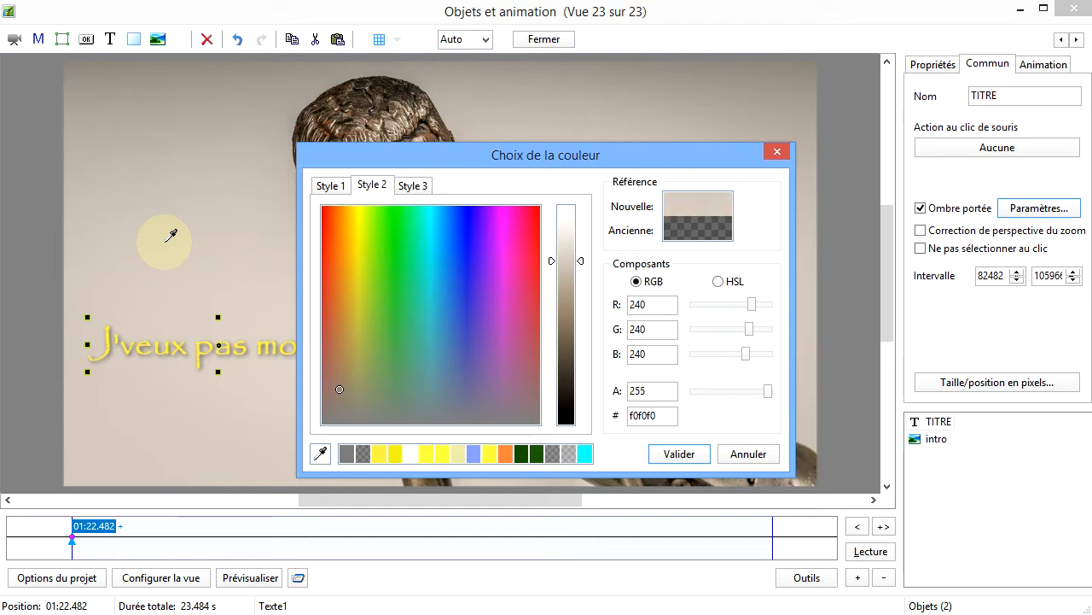
{"action": "left_click", "coordinate": [171, 235]}
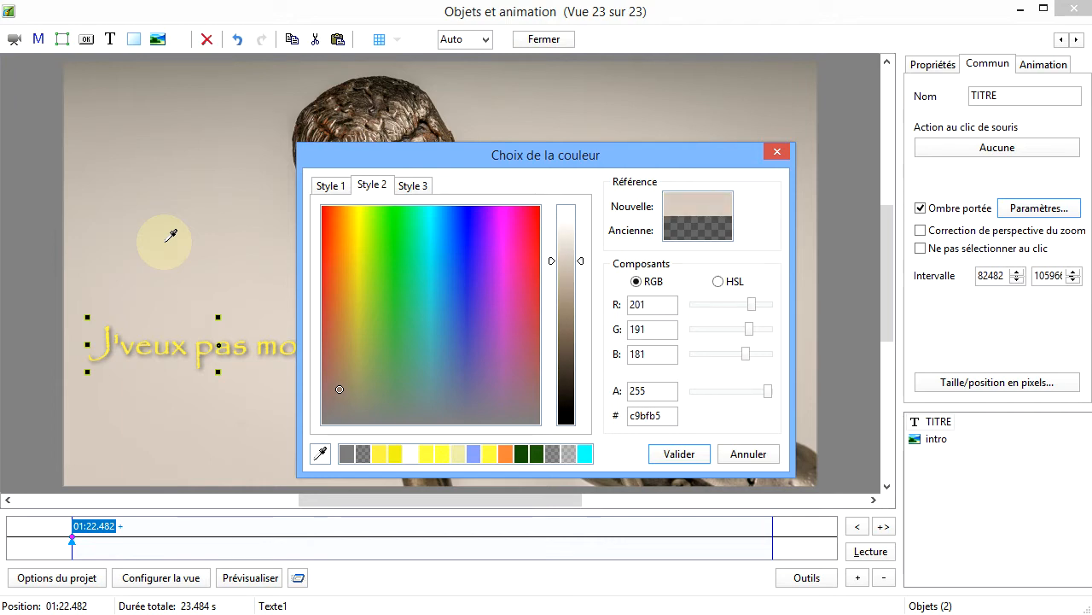
{"action": "left_click", "coordinate": [854, 284]}
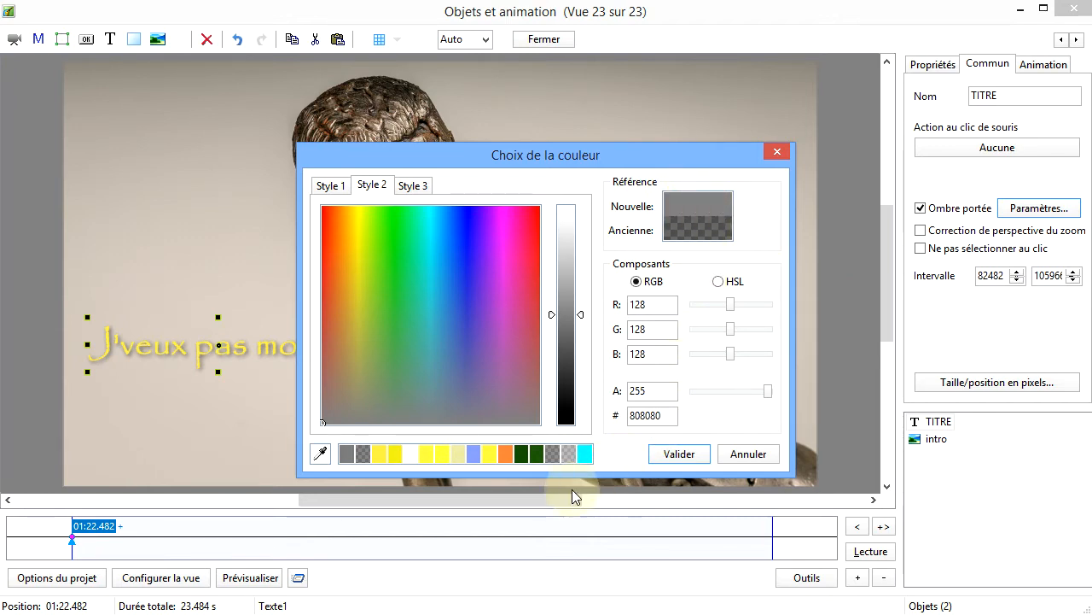
{"action": "left_click", "coordinate": [676, 454]}
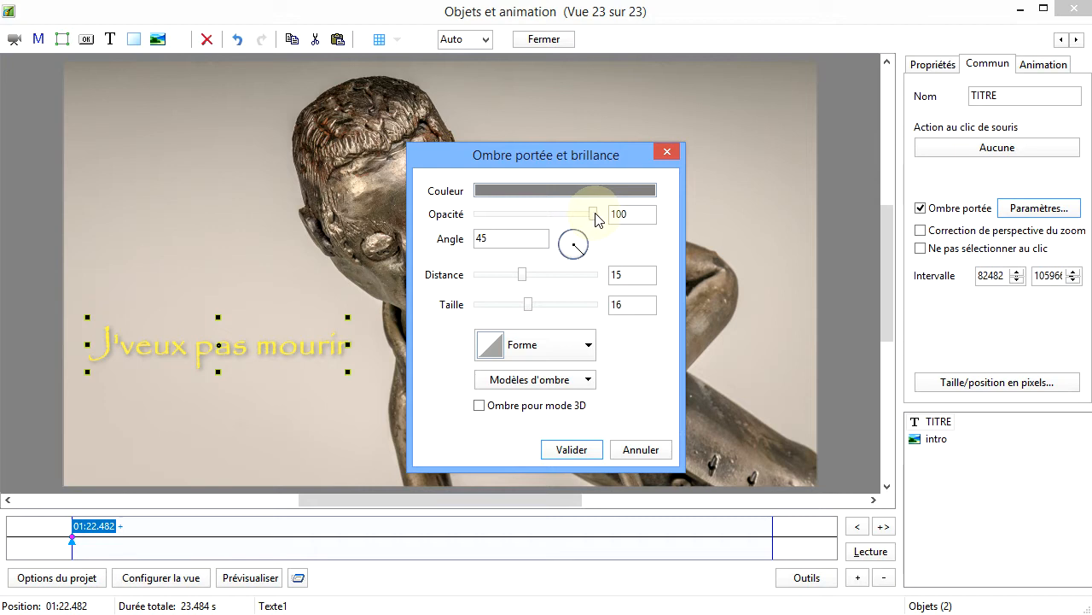
Try lowering the shadow's opacity to 6, and bring it back to 100
{"action": "left_click", "coordinate": [555, 215]}
{"action": "left_click_drag", "start_coordinate": [555, 219], "coordinate": [487, 218]}
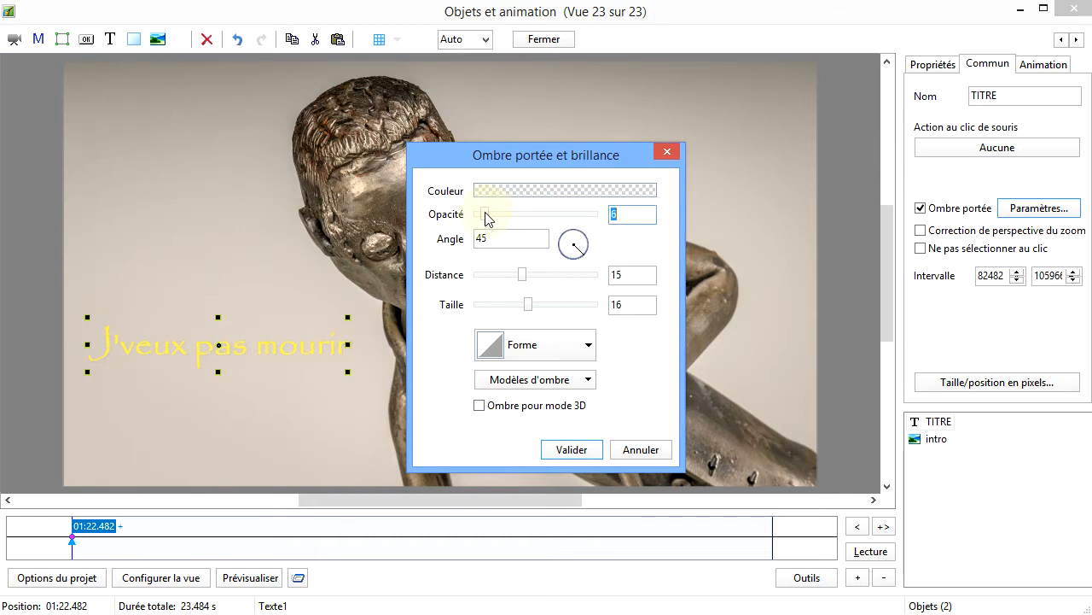
{"action": "left_click_drag", "start_coordinate": [485, 218], "coordinate": [604, 227]}
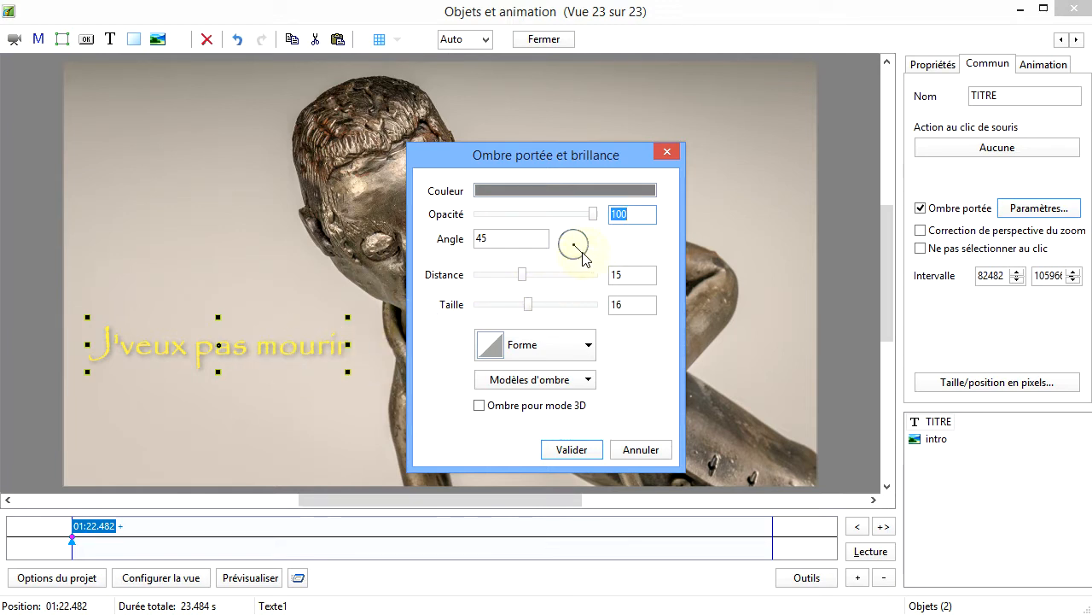
Set the shadow's angle to about 119,36, its distance to 32 and its size to about 14,17
{"action": "left_click_drag", "start_coordinate": [586, 258], "coordinate": [547, 270]}
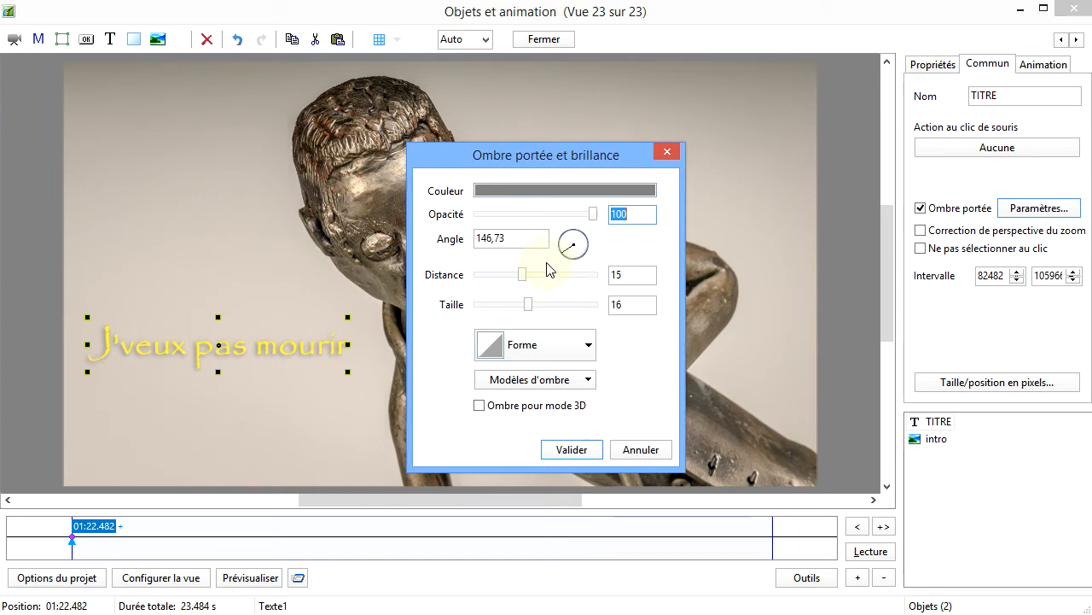
{"action": "left_click_drag", "start_coordinate": [559, 272], "coordinate": [559, 272]}
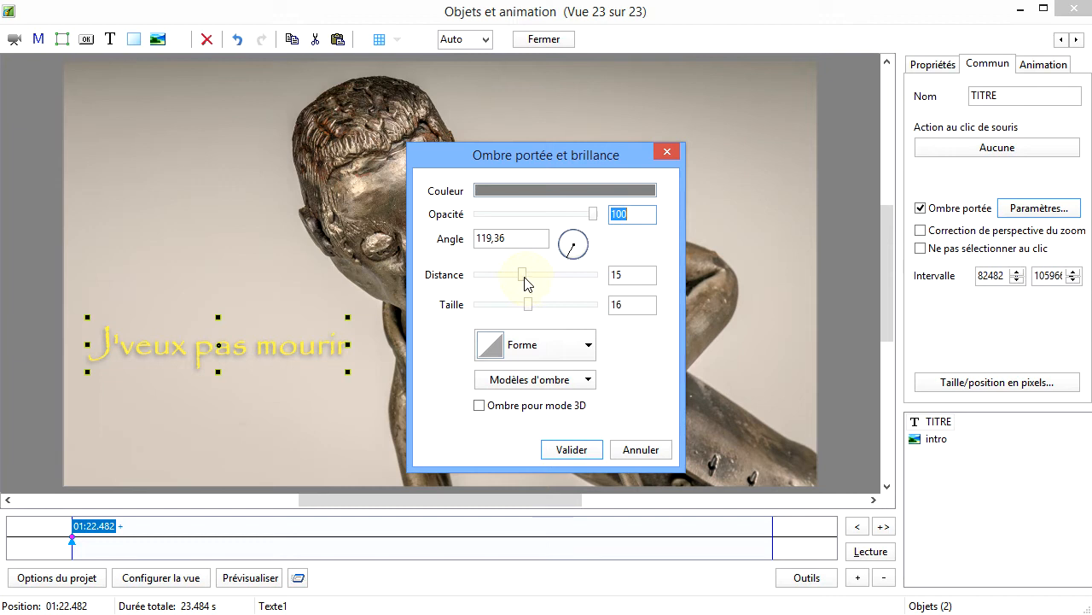
{"action": "mouse_move", "coordinate": [524, 278]}
{"action": "left_mouse_down"}
{"action": "mouse_move", "coordinate": [548, 283]}
{"action": "mouse_move", "coordinate": [535, 286]}
{"action": "left_mouse_up"}
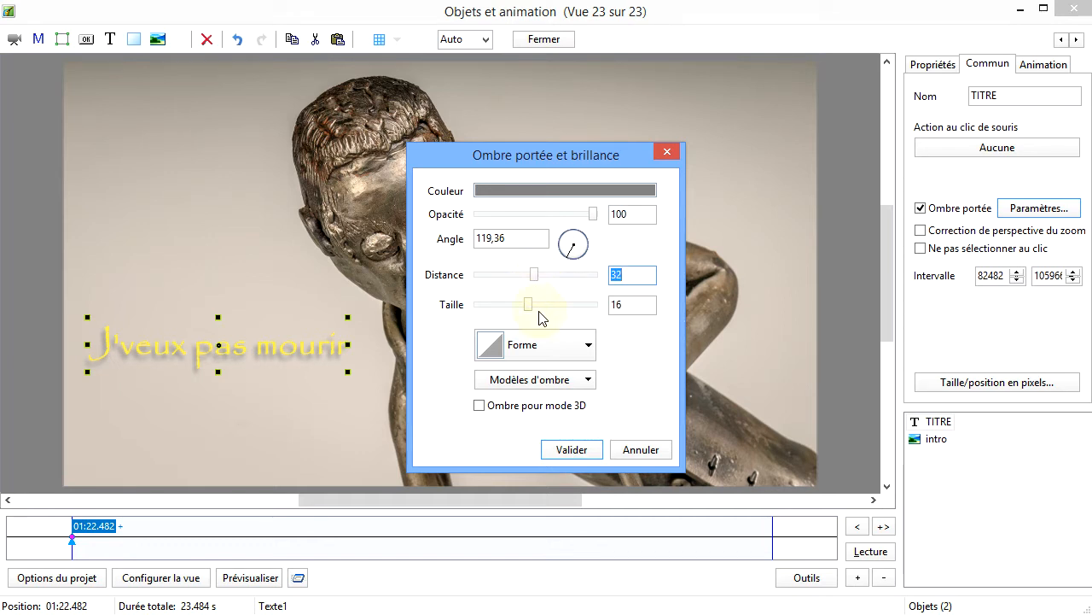
{"action": "left_click_drag", "start_coordinate": [529, 310], "coordinate": [563, 318]}
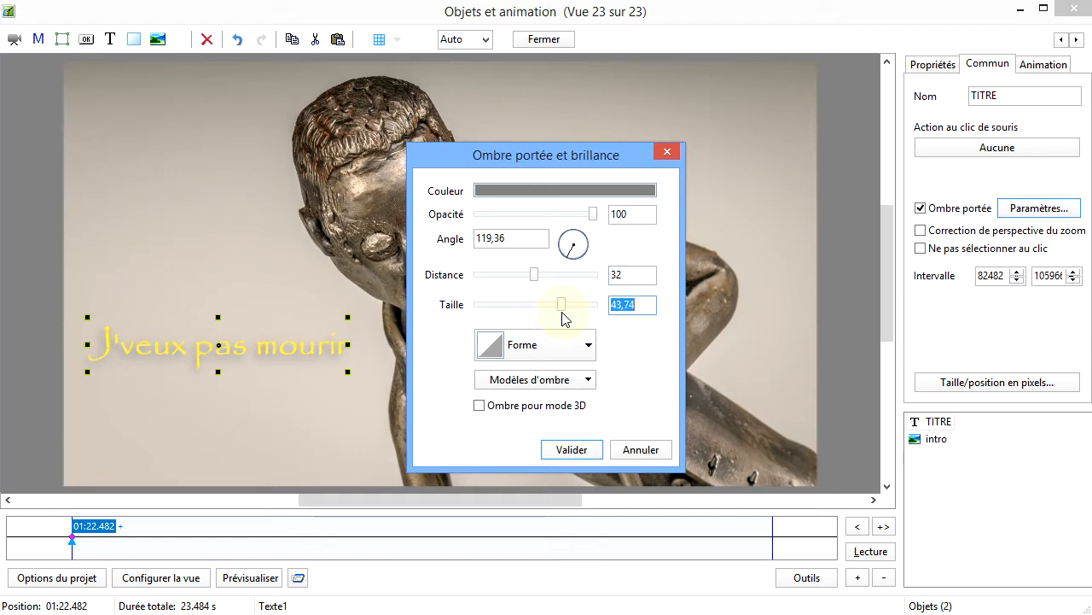
{"action": "left_click_drag", "start_coordinate": [553, 318], "coordinate": [526, 319]}
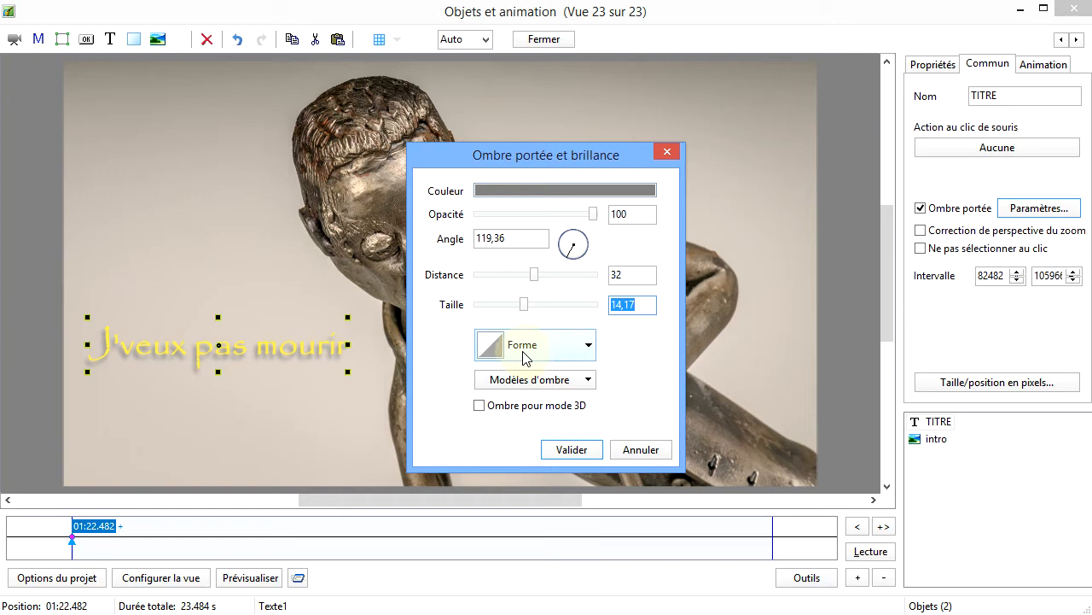
Try the Cône, Courbe - petite and Anneau shadow shapes, ending with the double-peaked shape listed just below Anneau
{"action": "left_click", "coordinate": [589, 346]}
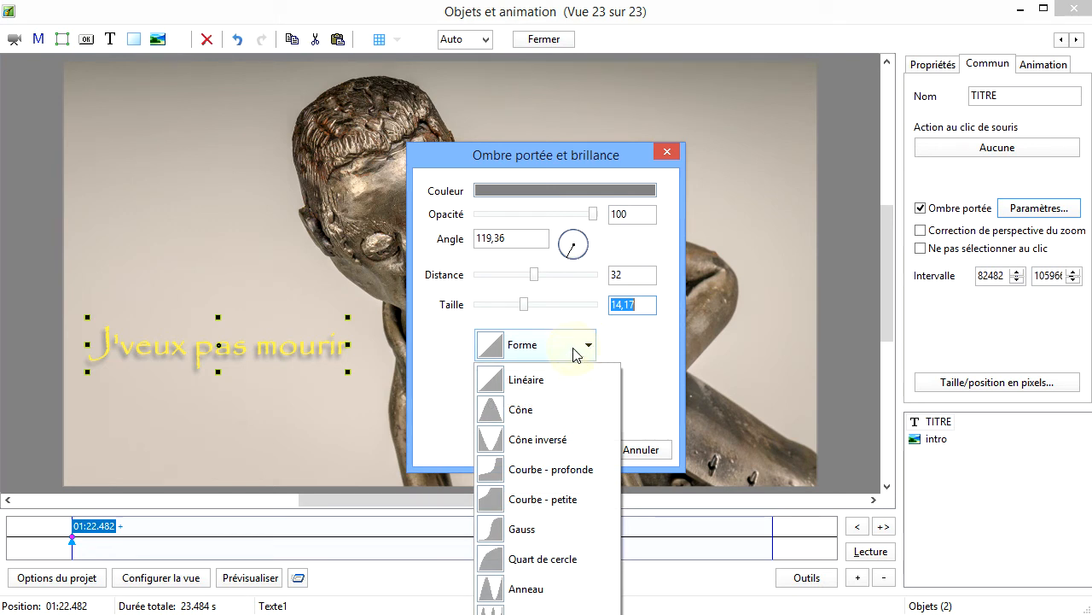
{"action": "left_click", "coordinate": [522, 414]}
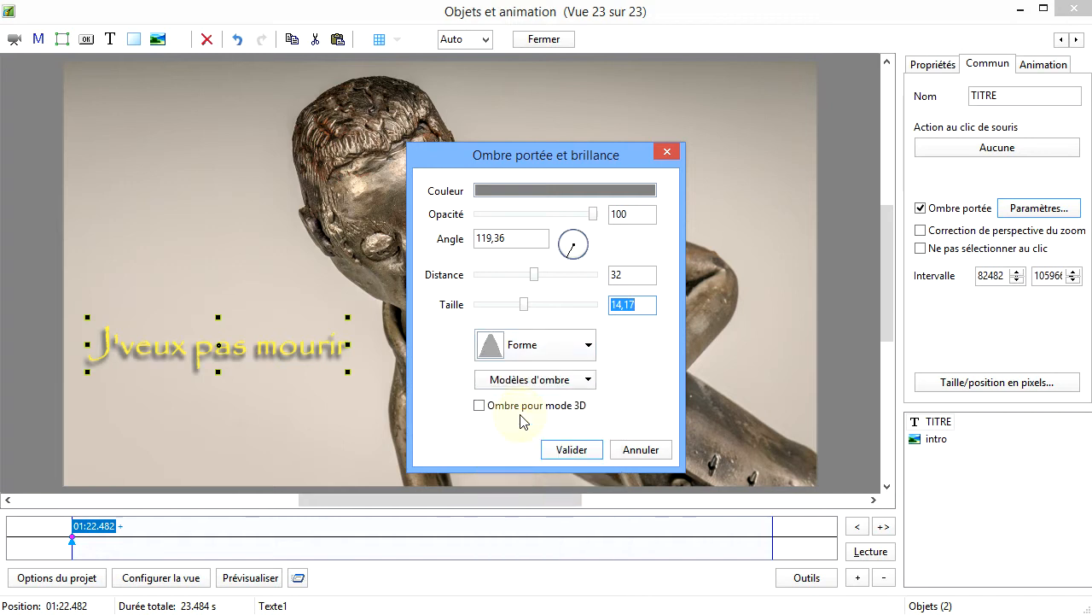
{"action": "left_click", "coordinate": [588, 346]}
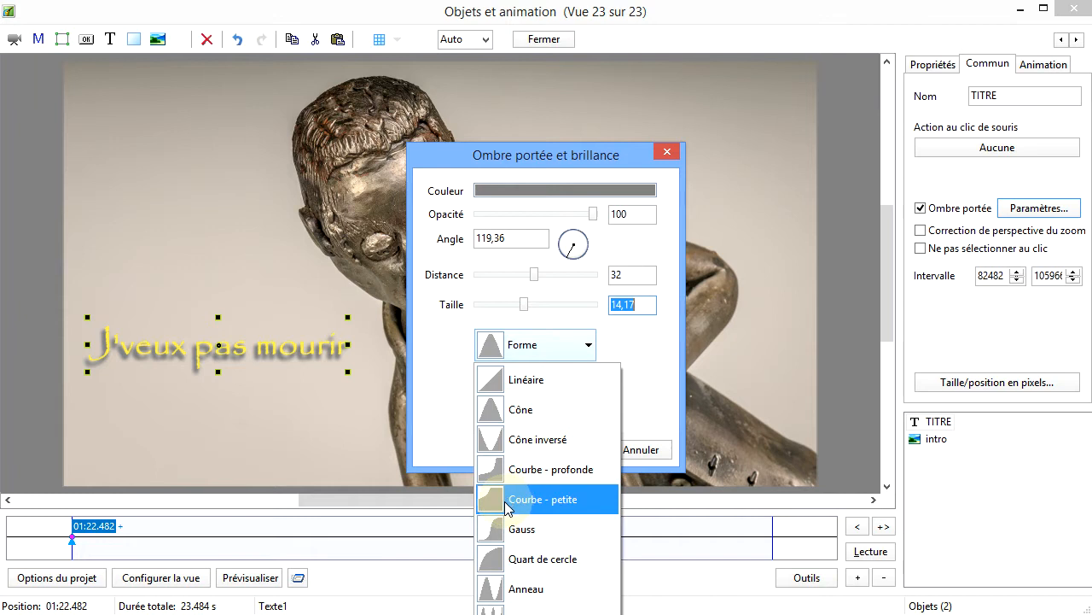
{"action": "left_click", "coordinate": [510, 500]}
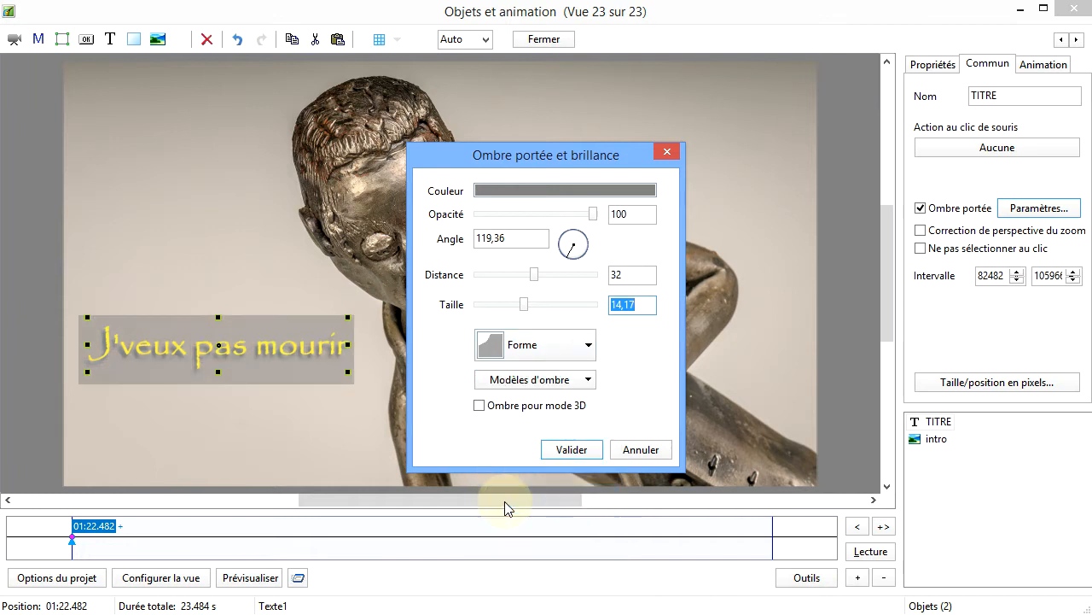
{"action": "left_click", "coordinate": [591, 350]}
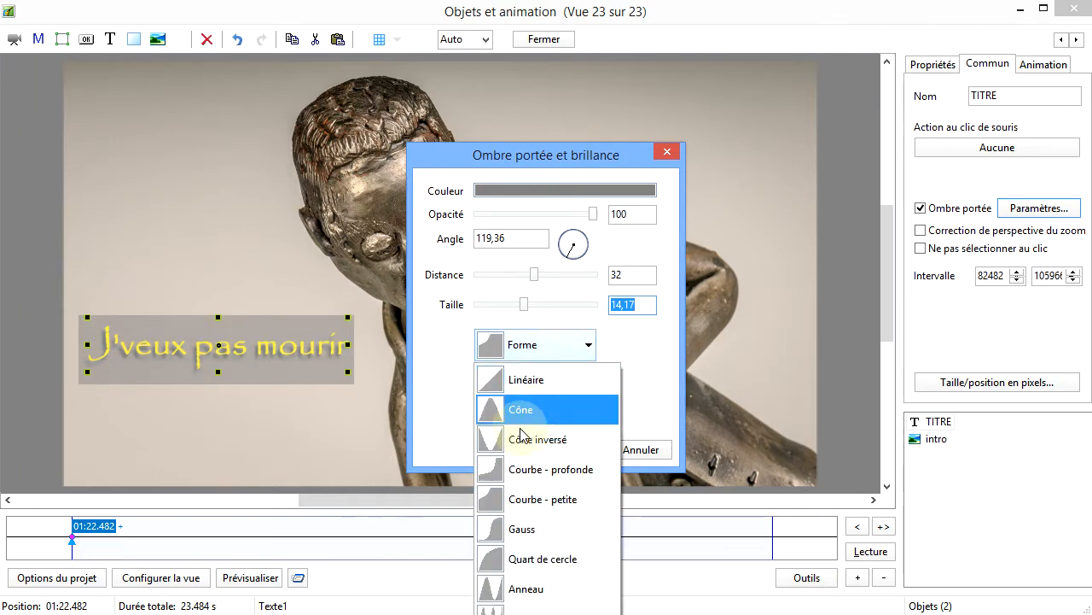
{"action": "left_click", "coordinate": [527, 416]}
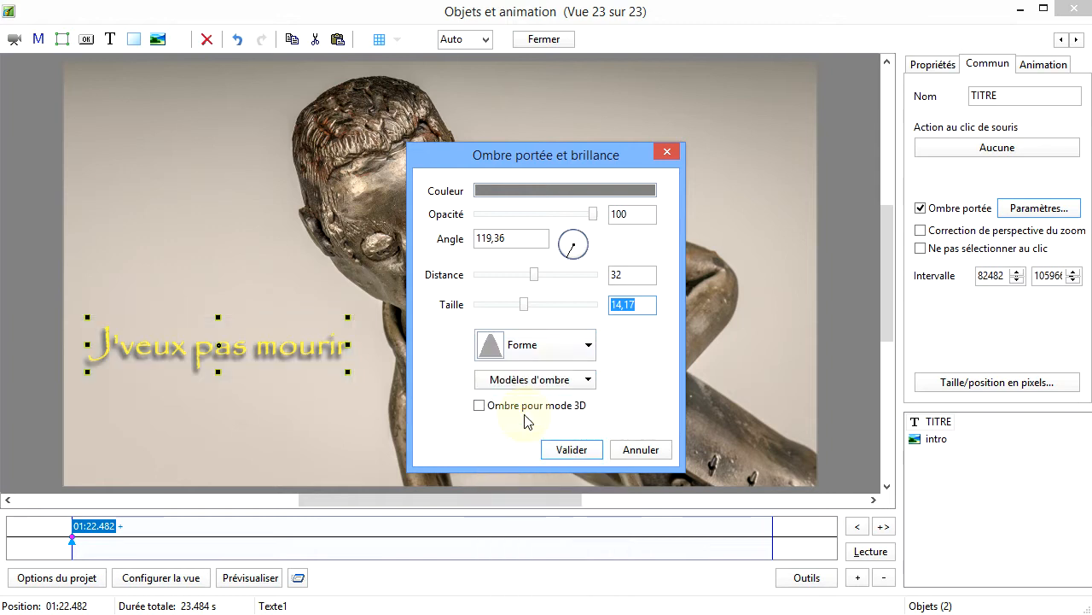
{"action": "left_click", "coordinate": [588, 355]}
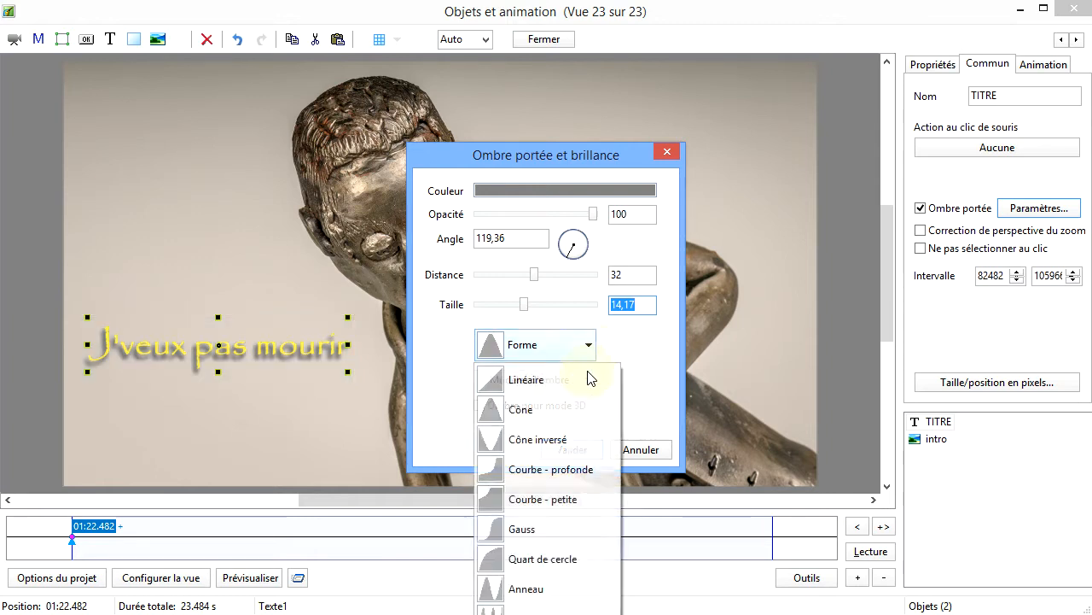
{"action": "left_click", "coordinate": [527, 601]}
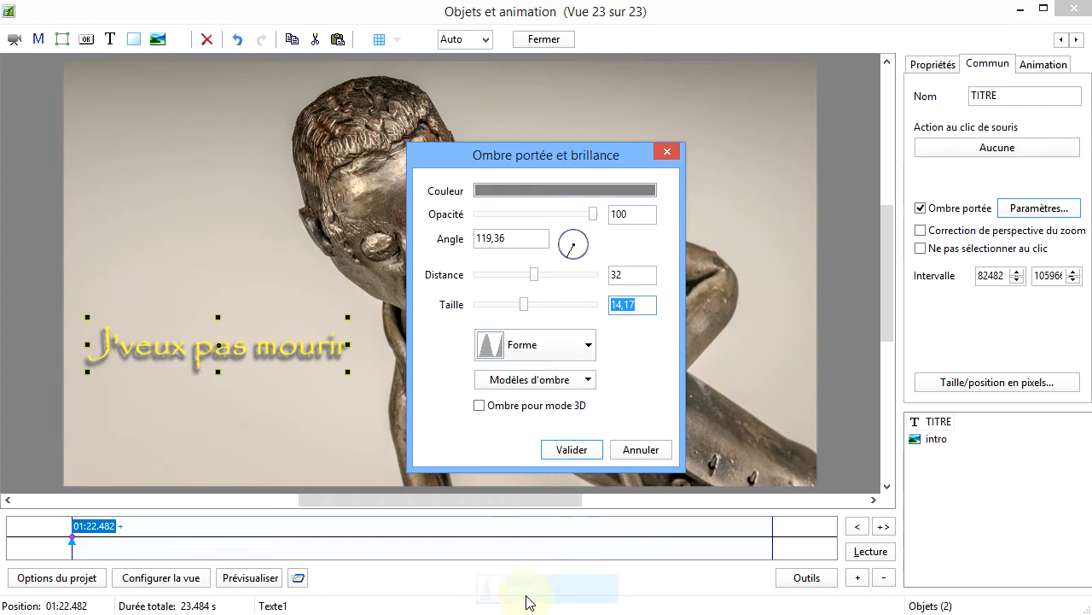
{"action": "left_click", "coordinate": [594, 356]}
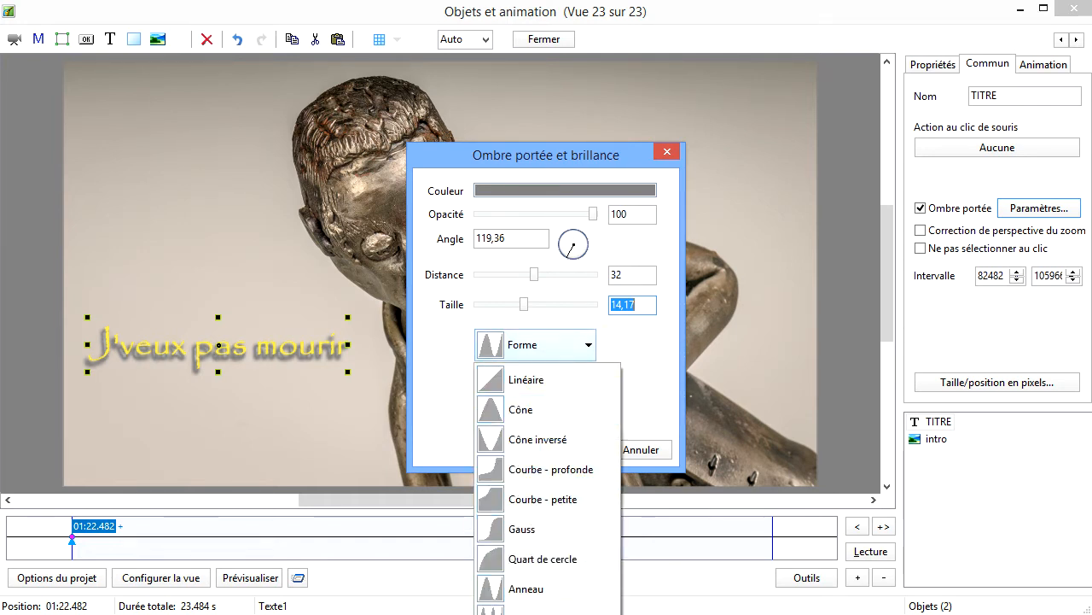
{"action": "left_click", "coordinate": [546, 610]}
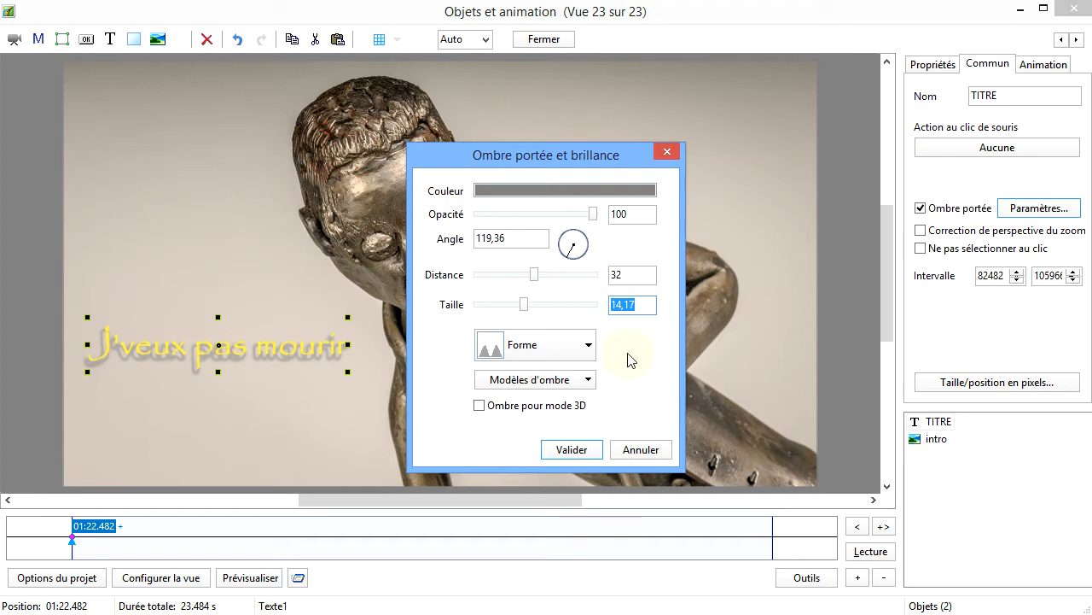
Set the shadow's shape to Linéaire and enable the shadow for 3D mode (Ombre pour mode 3D)
{"action": "left_click", "coordinate": [588, 352]}
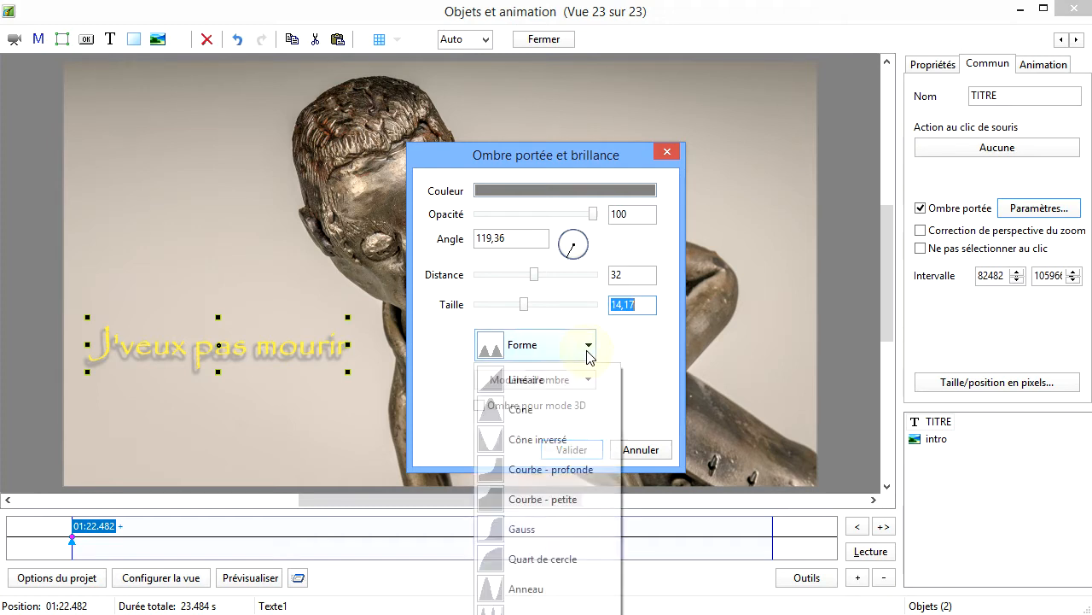
{"action": "left_click", "coordinate": [541, 383]}
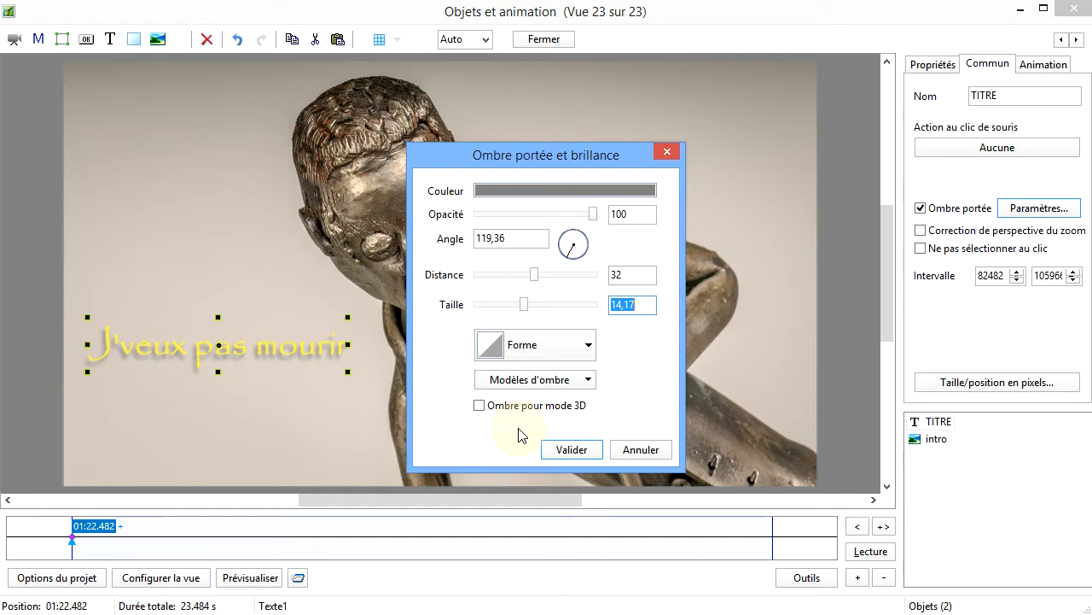
{"action": "left_click", "coordinate": [478, 407]}
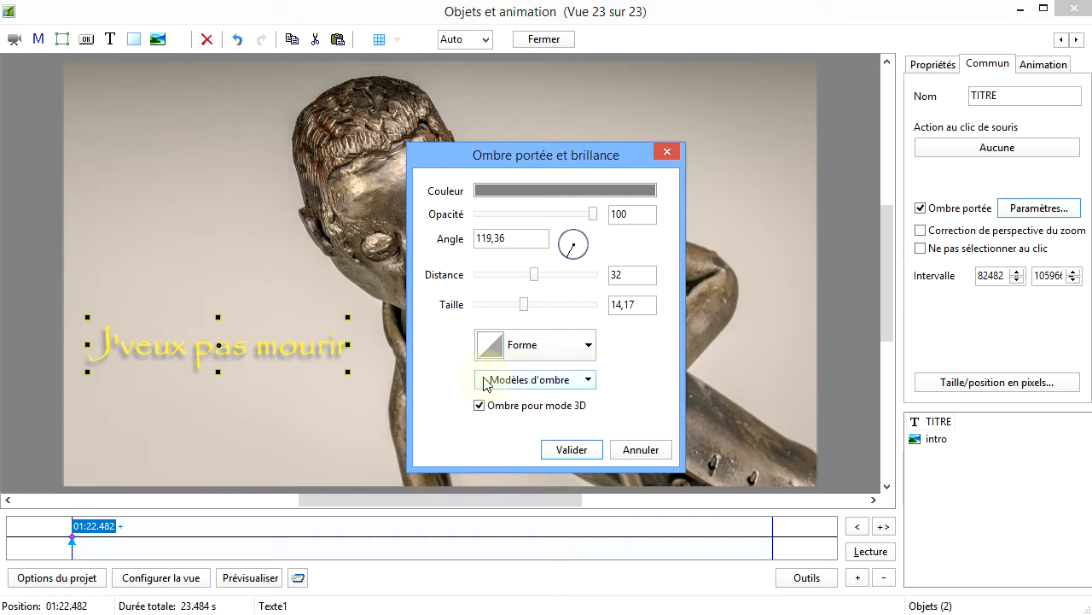
Save the current shadow settings as a shadow template named Demo_PTE
{"action": "left_click", "coordinate": [588, 381]}
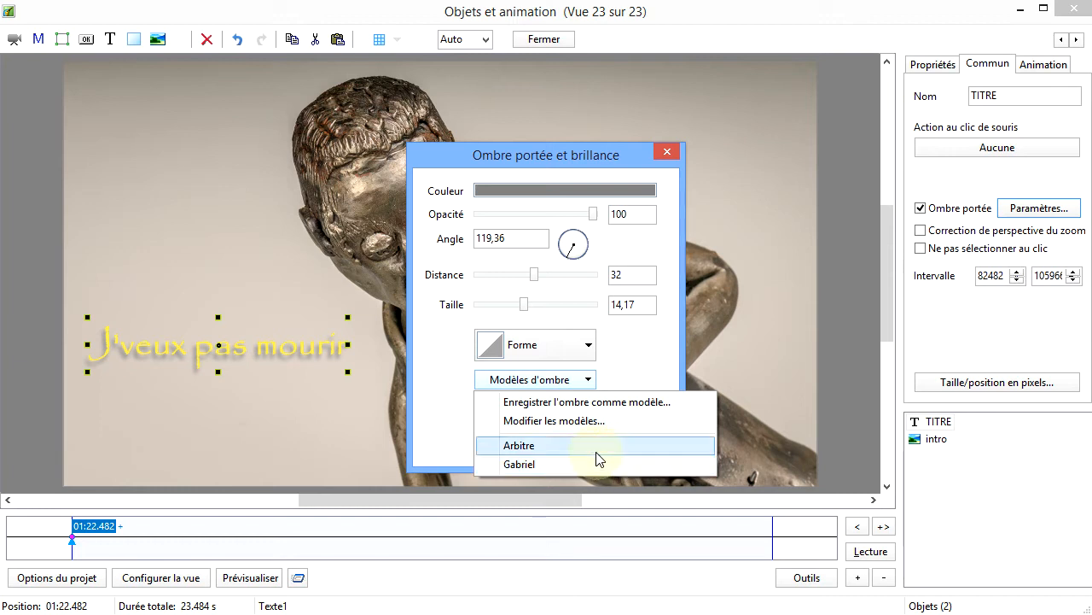
{"action": "left_click", "coordinate": [641, 402]}
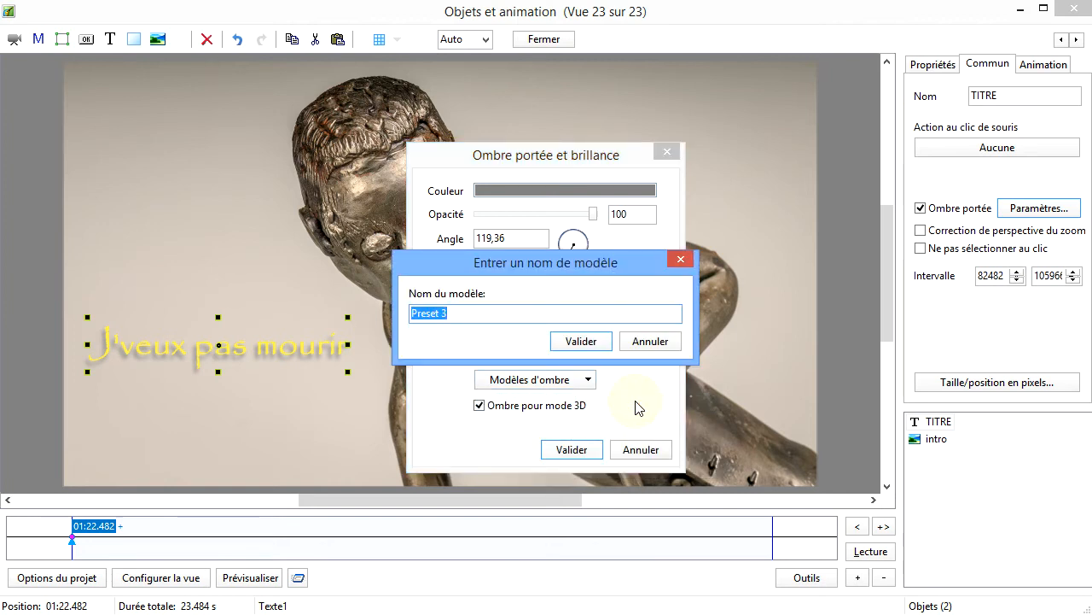
{"action": "left_click", "coordinate": [458, 310]}
{"action": "left_click_drag", "start_coordinate": [451, 313], "coordinate": [401, 310]}
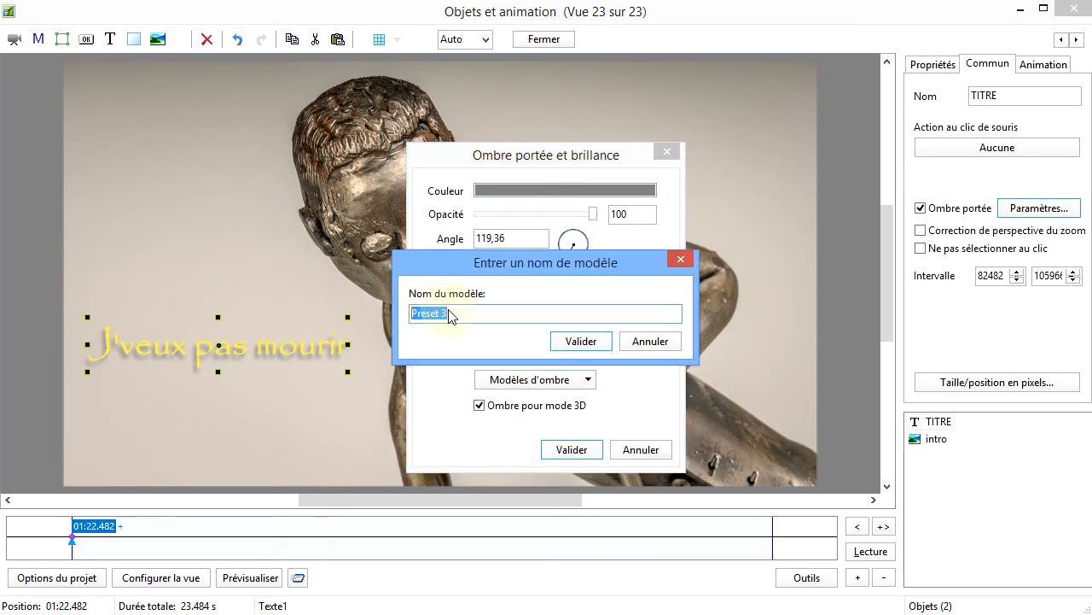
{"action": "type", "text": "De"}
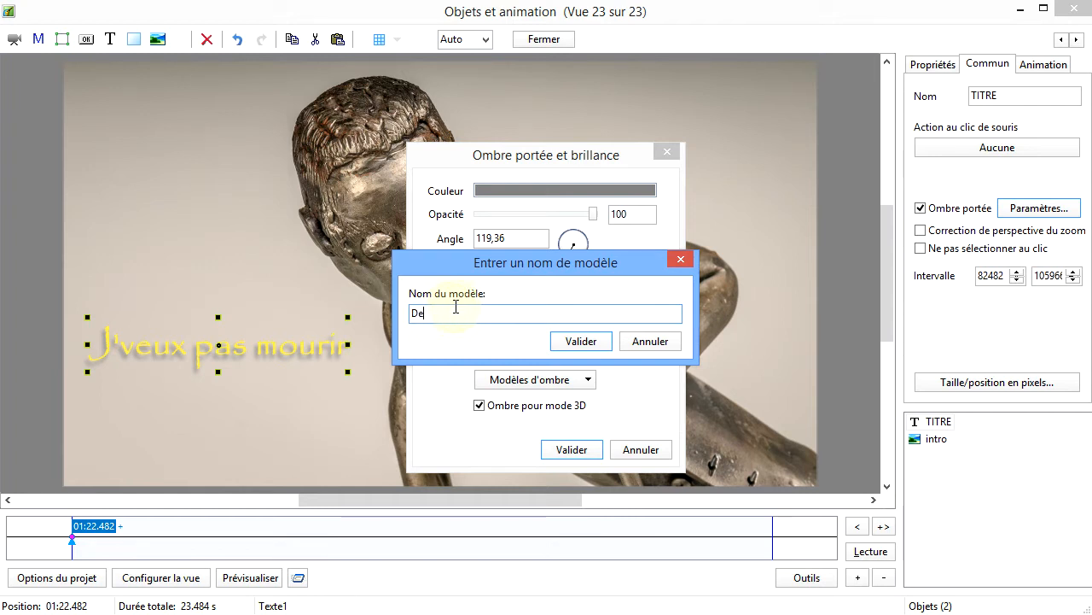
{"action": "type", "text": "mo"}
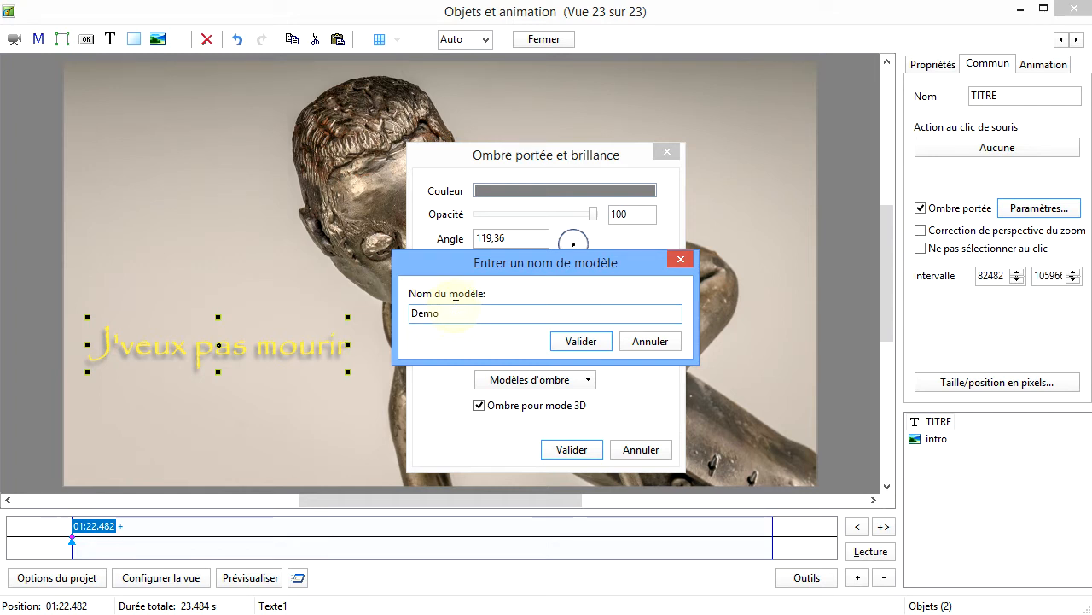
{"action": "type", "text": "_PT"}
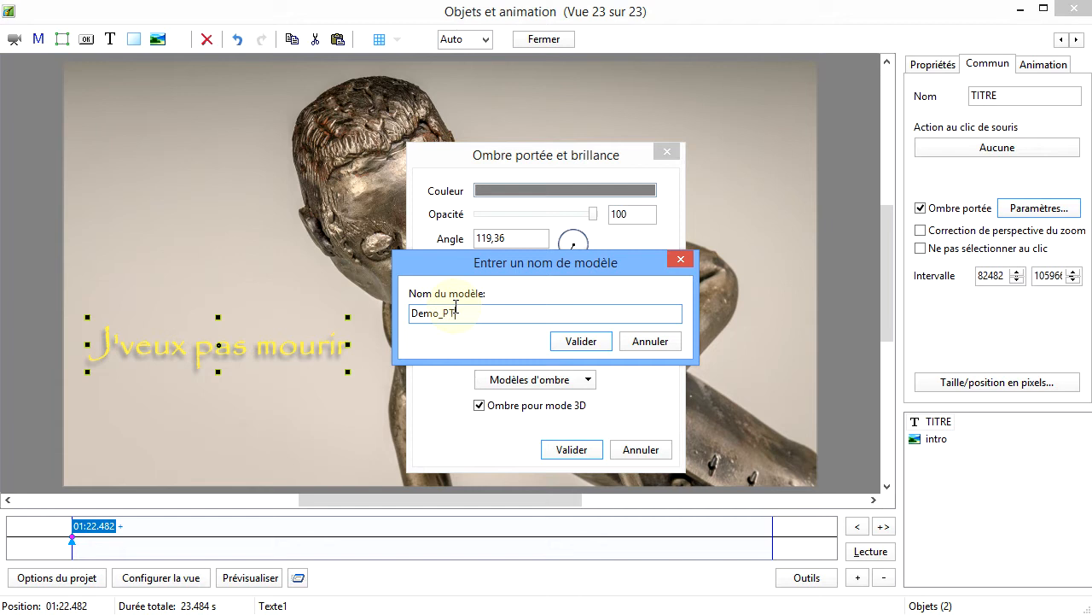
{"action": "type", "text": "E"}
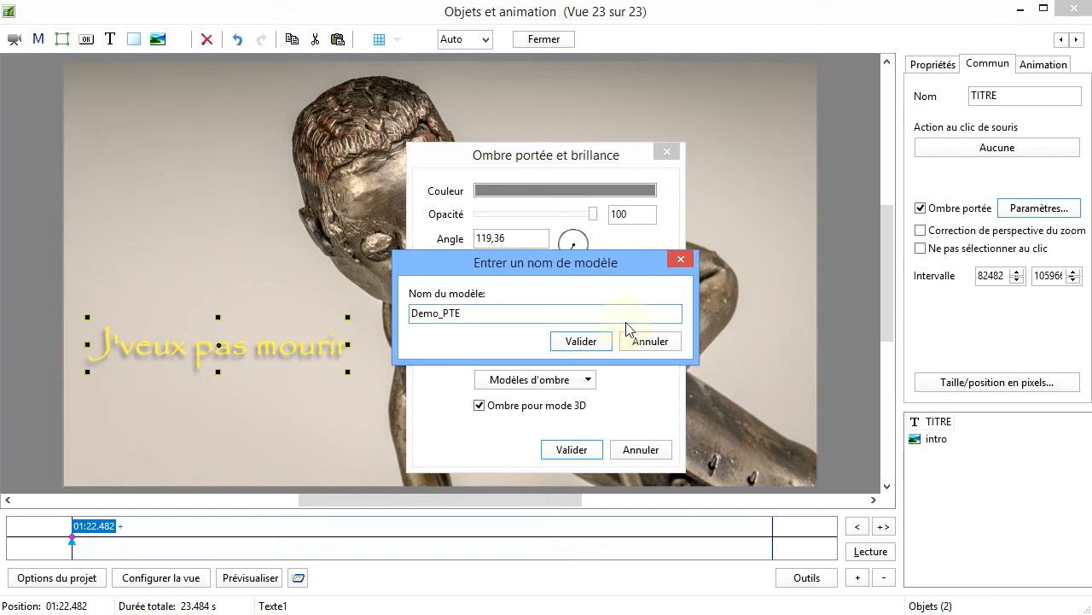
{"action": "left_click", "coordinate": [586, 341]}
Open the shadow template manager and examine the Demo_PTE template's editable settings without changing them
{"action": "left_click", "coordinate": [586, 382]}
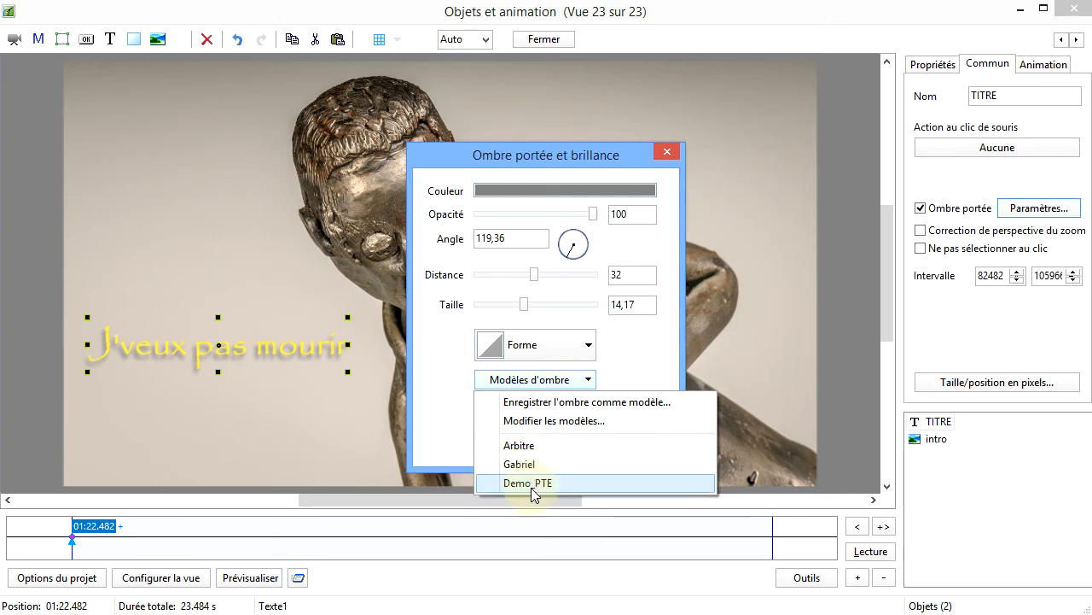
{"action": "left_click", "coordinate": [575, 422]}
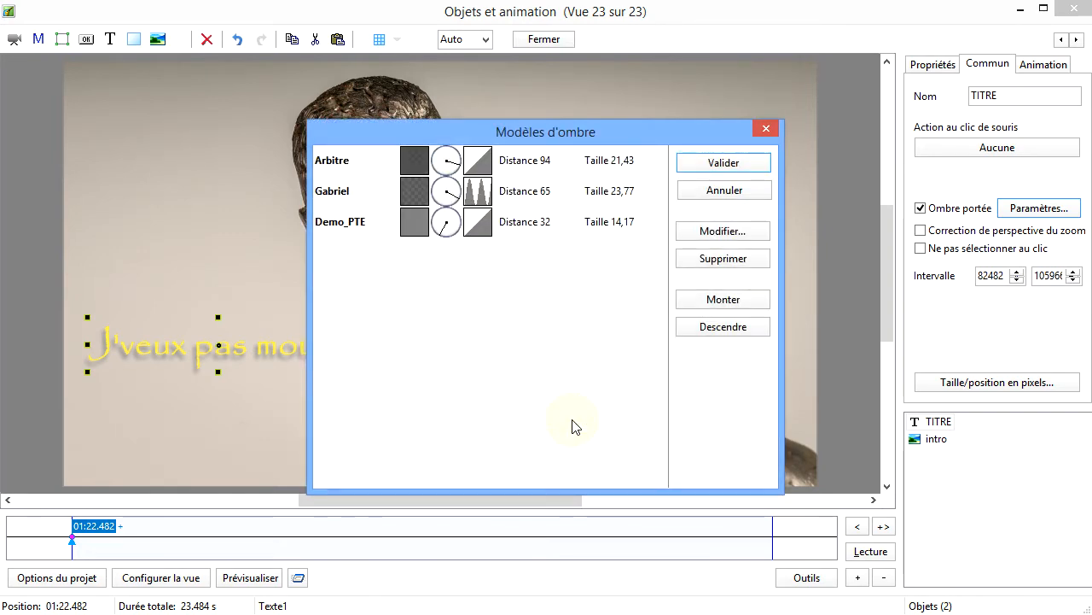
{"action": "left_click", "coordinate": [346, 224]}
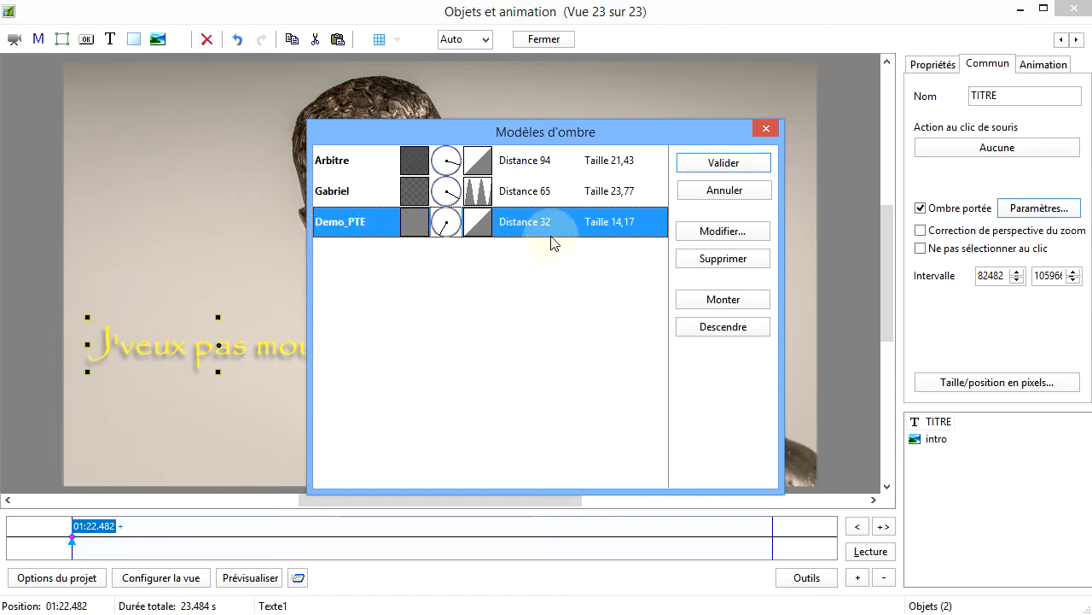
{"action": "left_click", "coordinate": [734, 236]}
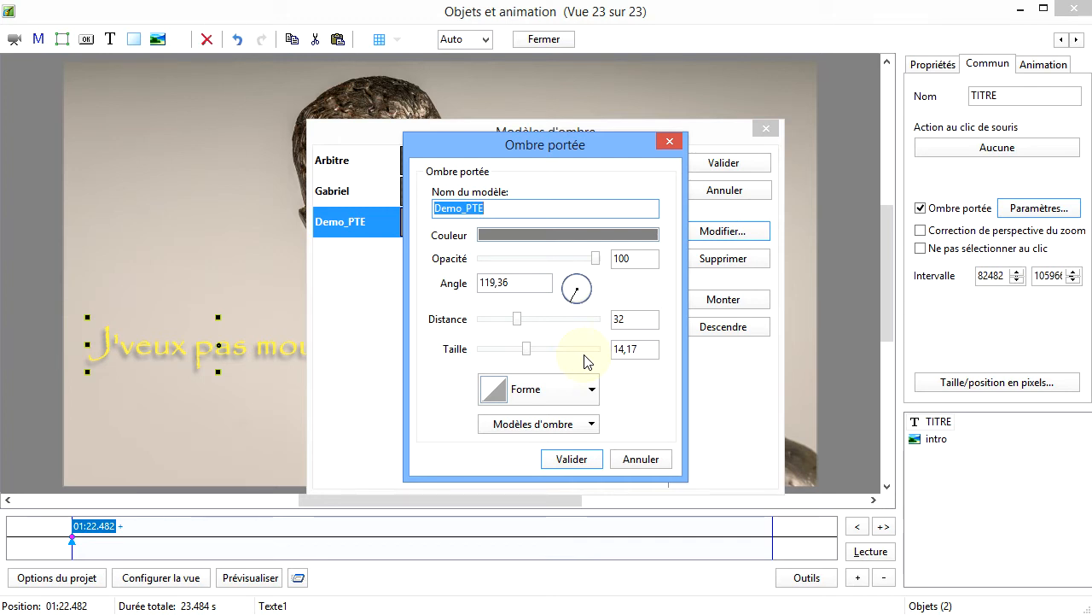
{"action": "left_click", "coordinate": [646, 461]}
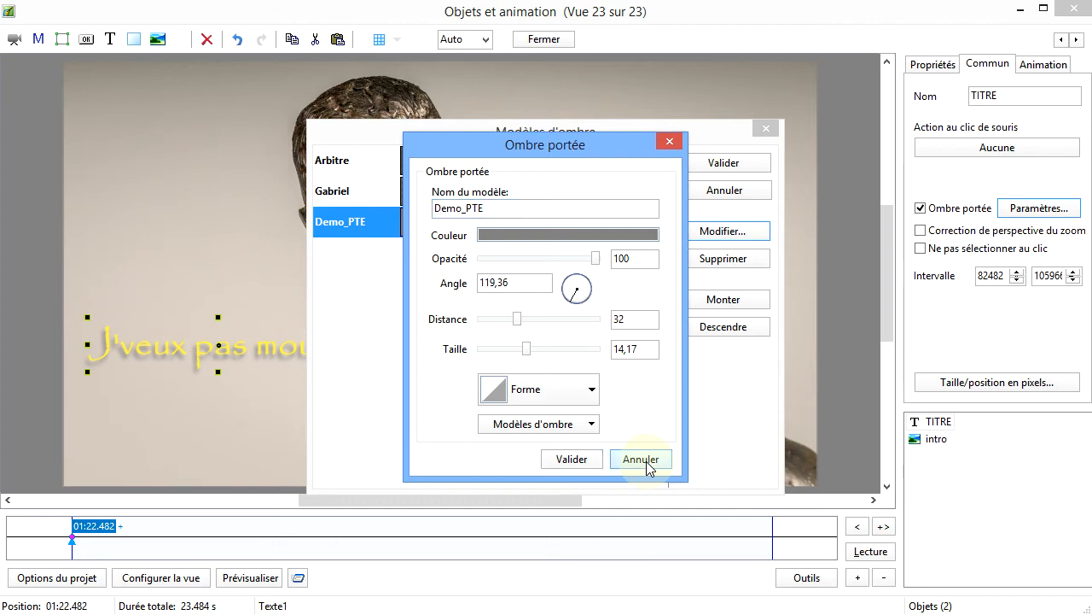
Move the Demo_PTE template to second place in the template list, and apply the template order and the shadow settings
{"action": "left_click", "coordinate": [739, 303]}
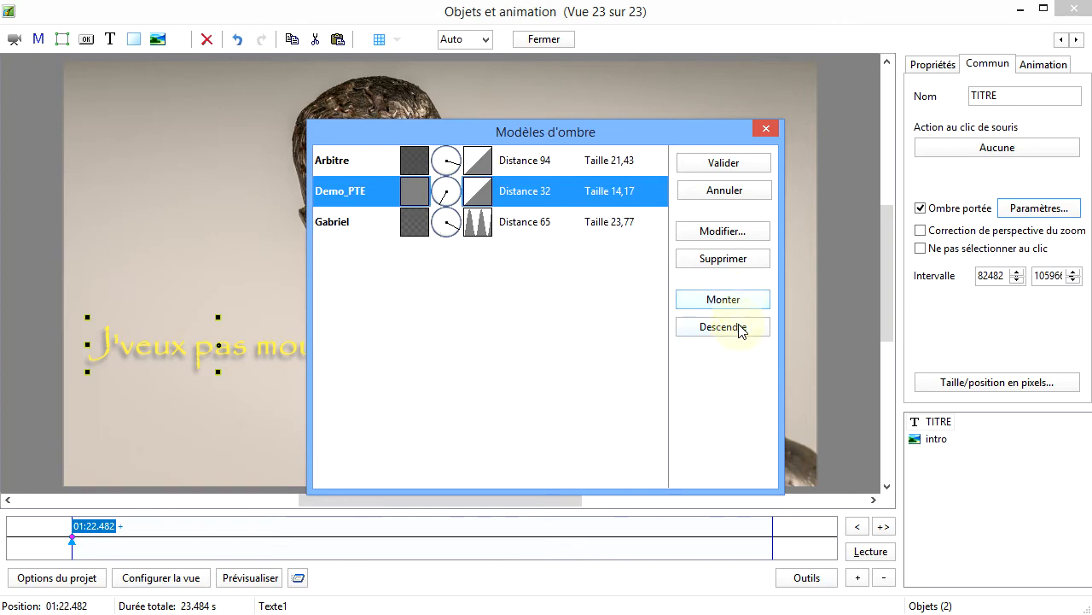
{"action": "left_click", "coordinate": [742, 326]}
{"action": "left_click", "coordinate": [739, 303]}
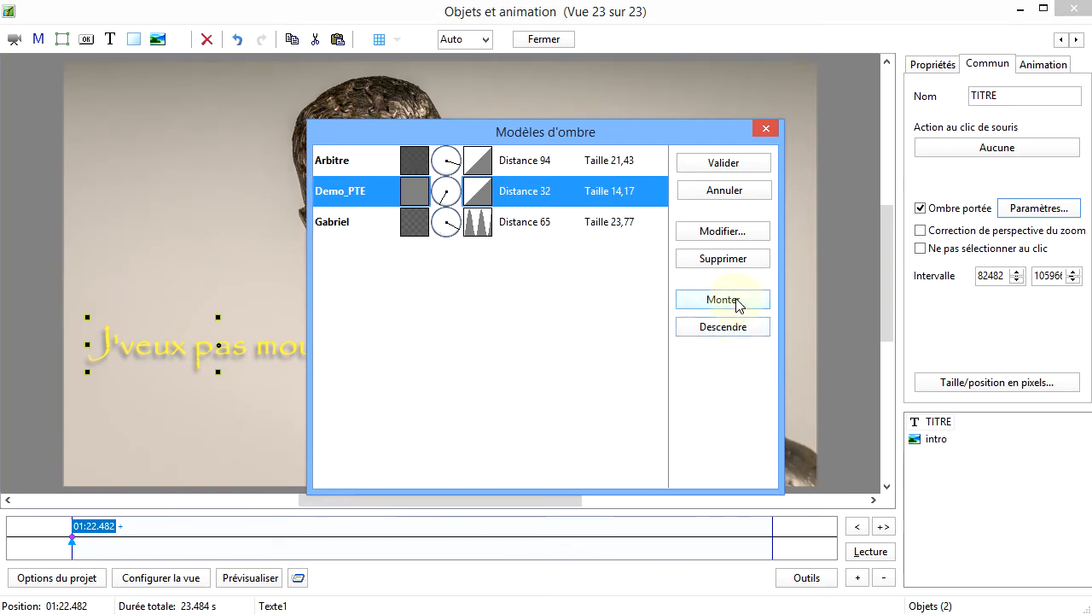
{"action": "left_click", "coordinate": [739, 303]}
{"action": "left_click", "coordinate": [738, 333]}
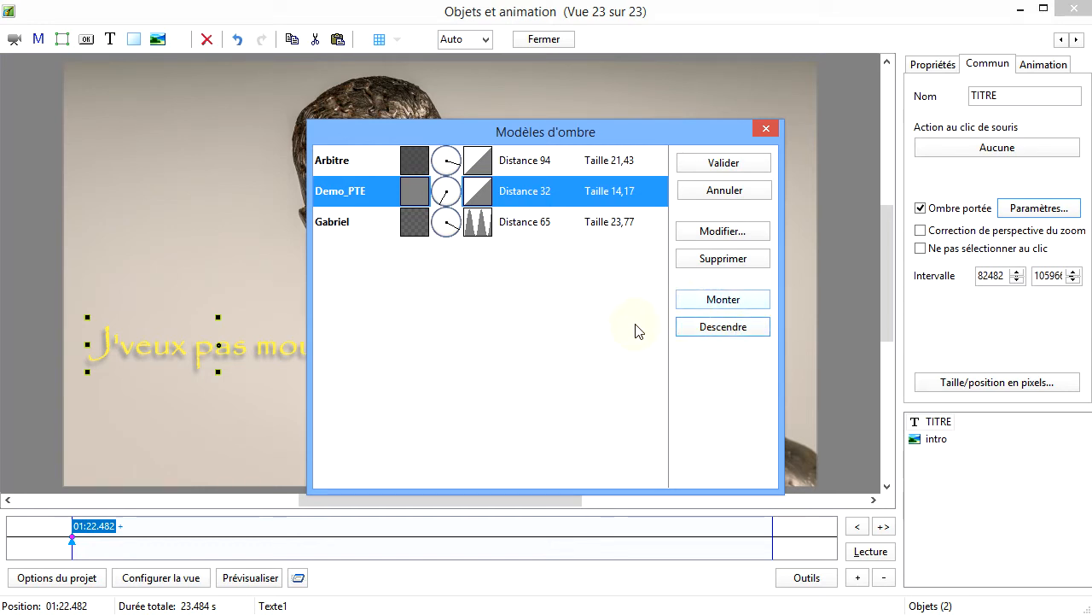
{"action": "left_click", "coordinate": [727, 161]}
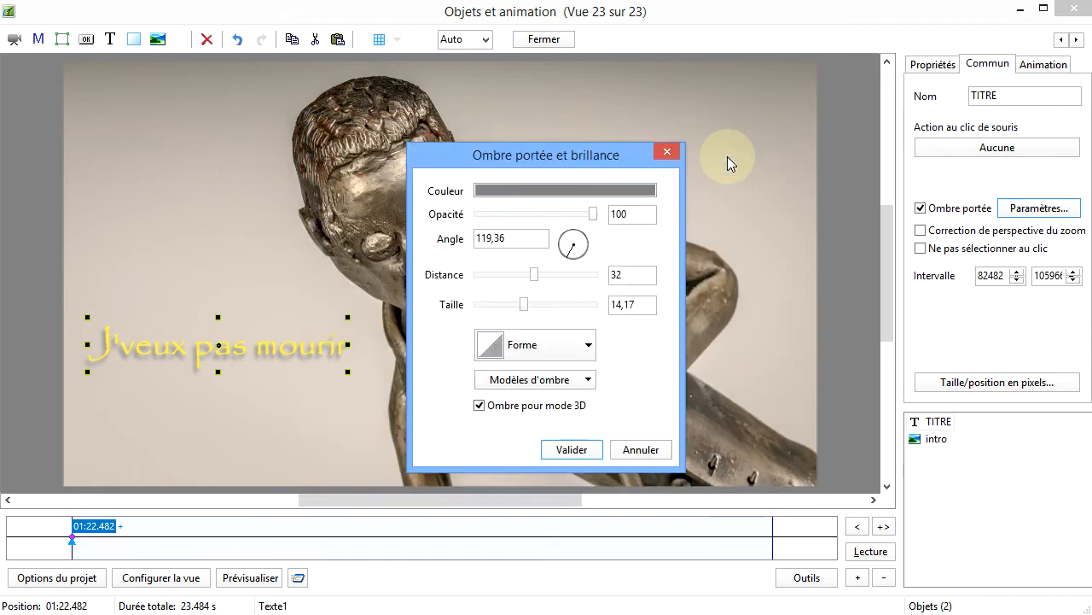
{"action": "left_click", "coordinate": [573, 449]}
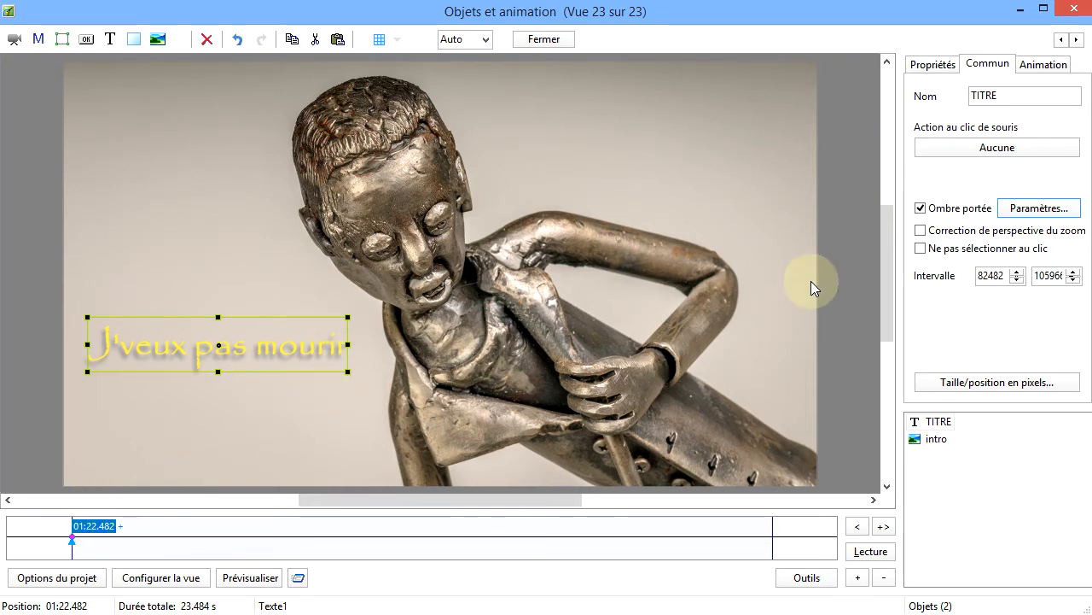
Set TITRE's opacity to 0 and its zoom to 0,001 at the first control point, 01:22.482
{"action": "left_click", "coordinate": [1045, 66]}
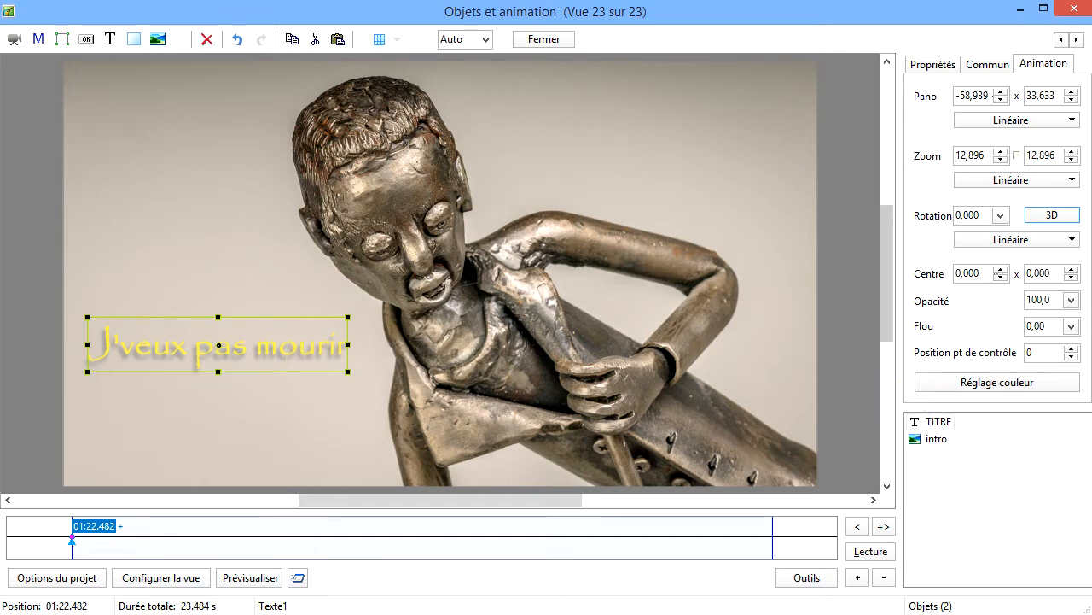
{"action": "left_click", "coordinate": [1072, 300]}
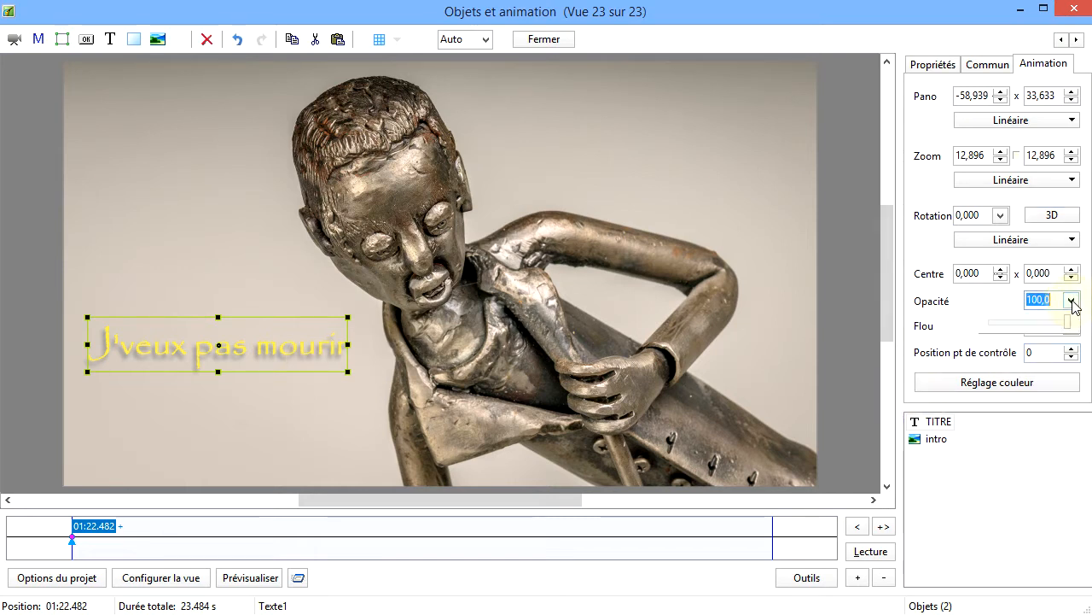
{"action": "left_click_drag", "start_coordinate": [1072, 330], "coordinate": [978, 330]}
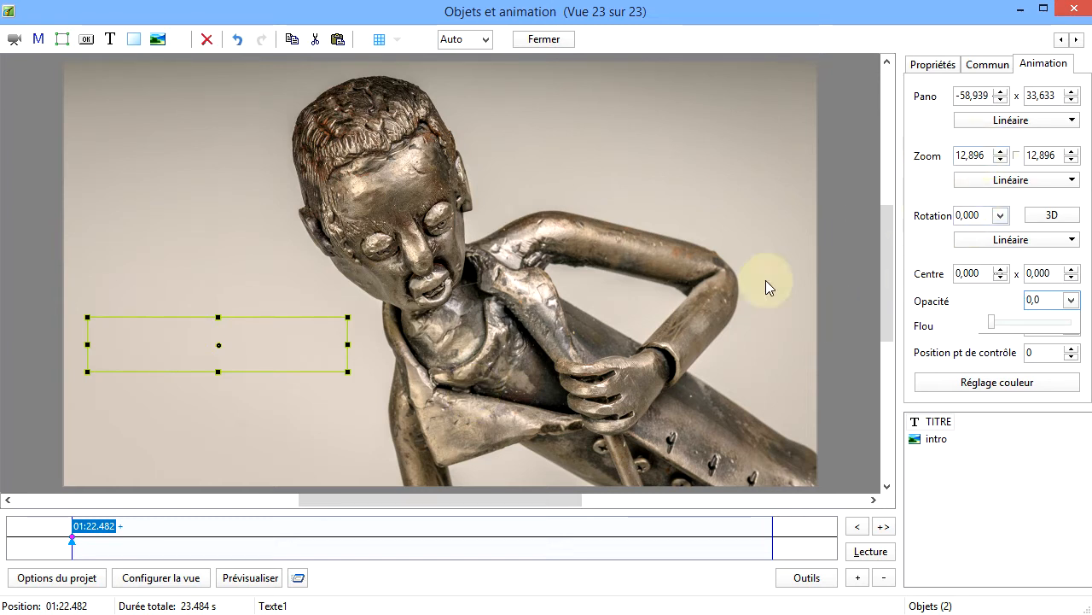
{"action": "left_click", "coordinate": [985, 154]}
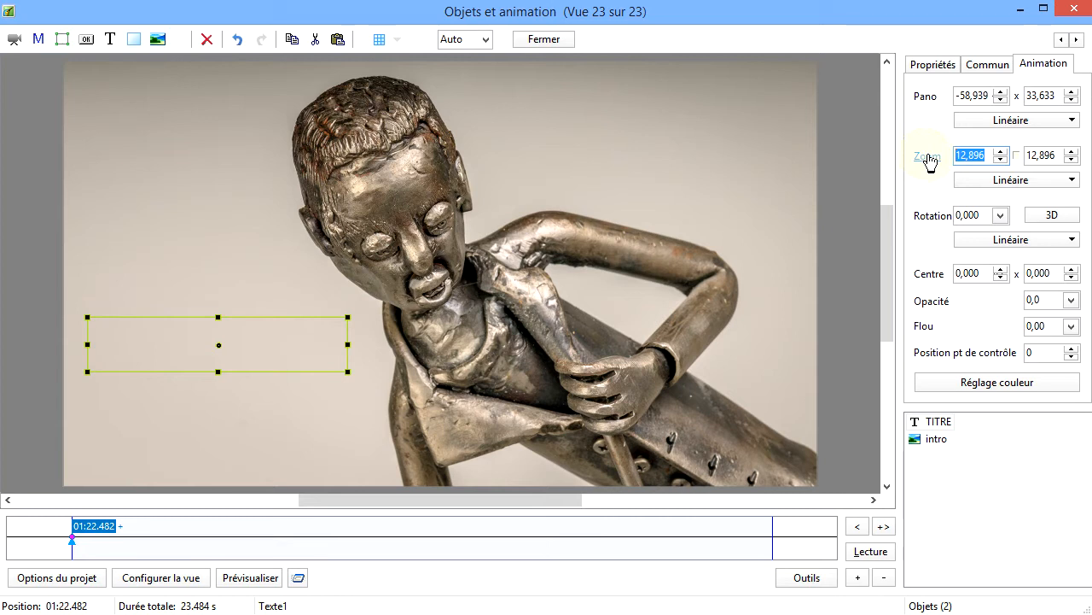
{"action": "type", "text": "0,001"}
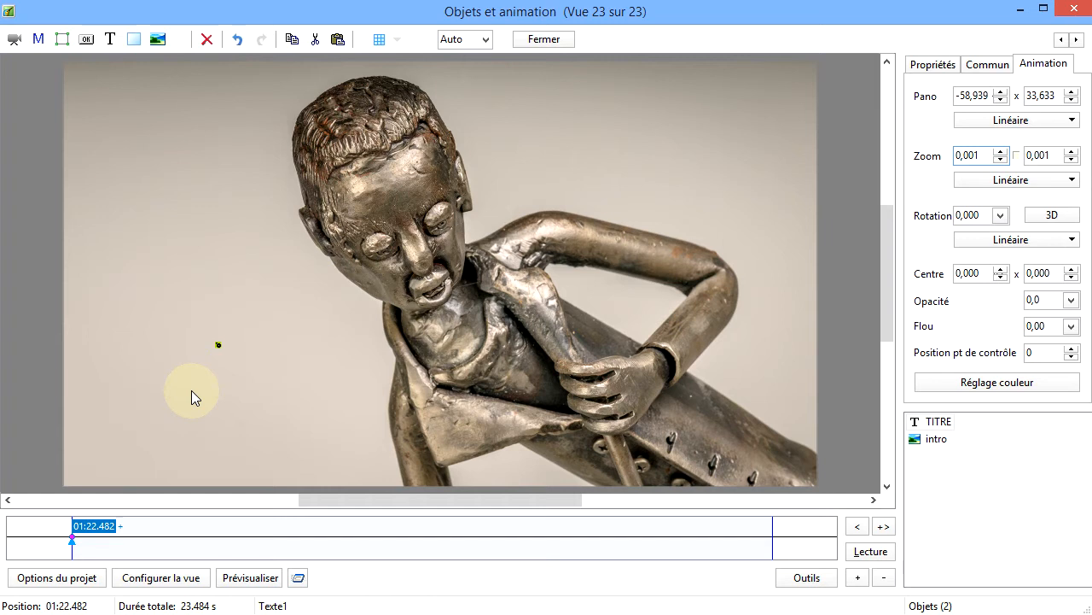
Add a control point for TITRE at about 01:31.121 and compare its values with those of the first control point
{"action": "left_click", "coordinate": [333, 545]}
{"action": "right_click", "coordinate": [333, 545]}
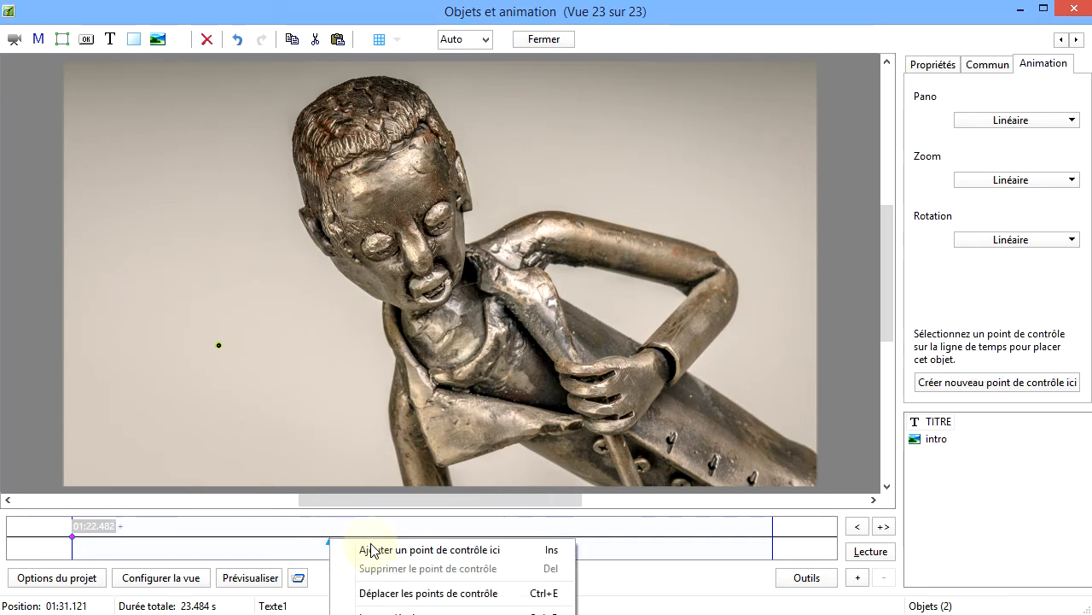
{"action": "left_click", "coordinate": [413, 553]}
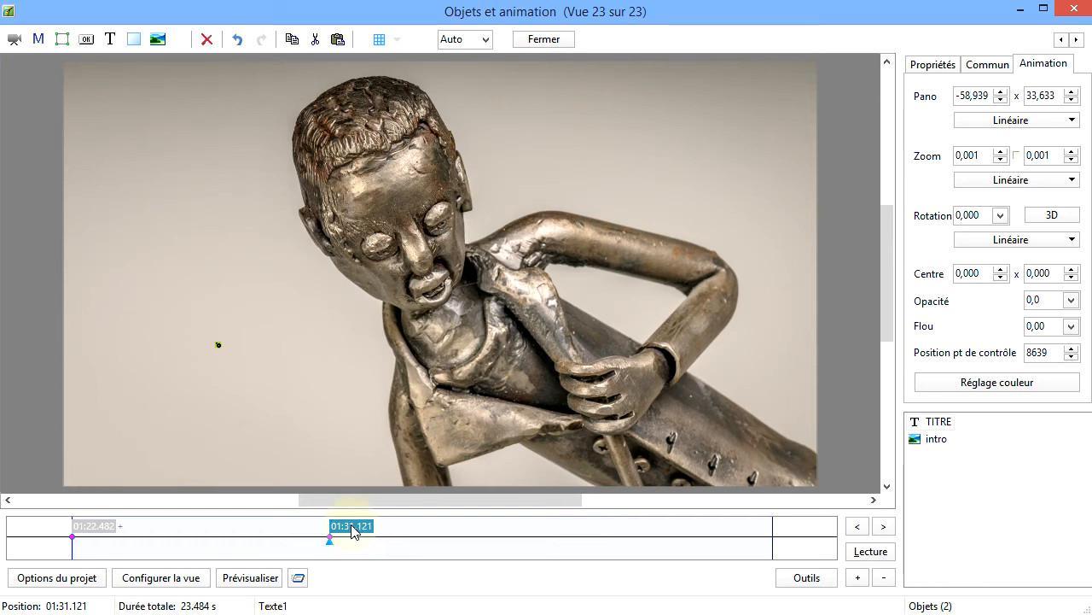
{"action": "left_click", "coordinate": [91, 529]}
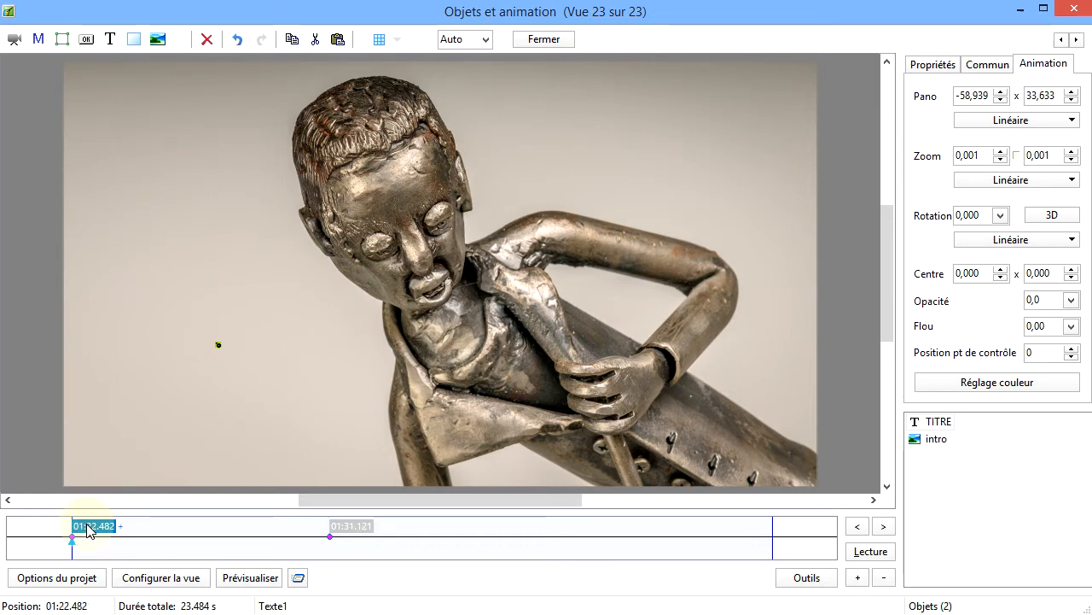
{"action": "left_click", "coordinate": [354, 527]}
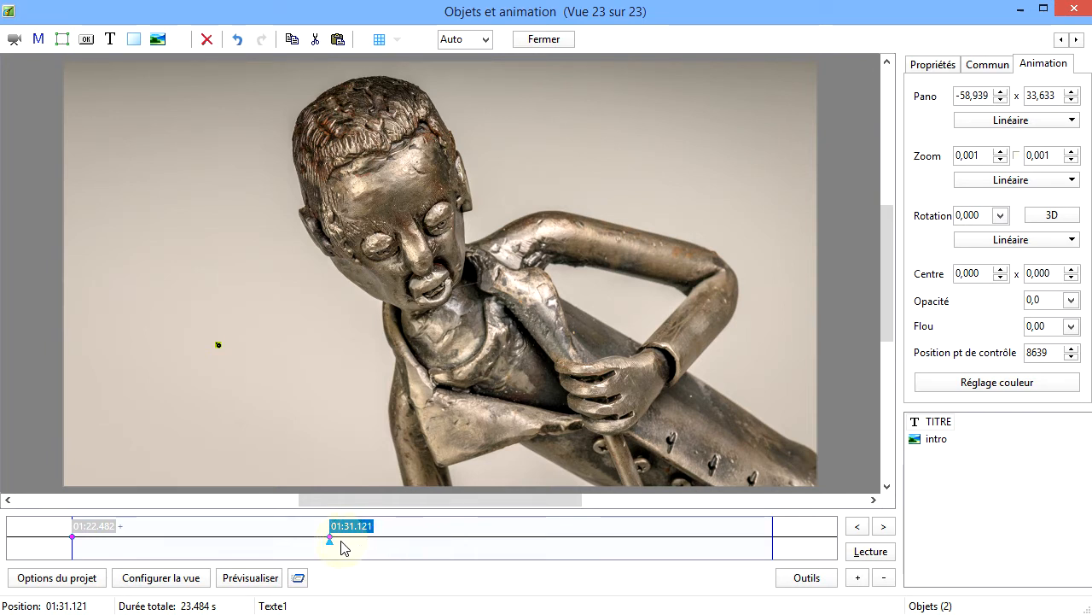
Add another control point for TITRE at about 01:35.897 and set its opacity there to 100
{"action": "left_click", "coordinate": [473, 541]}
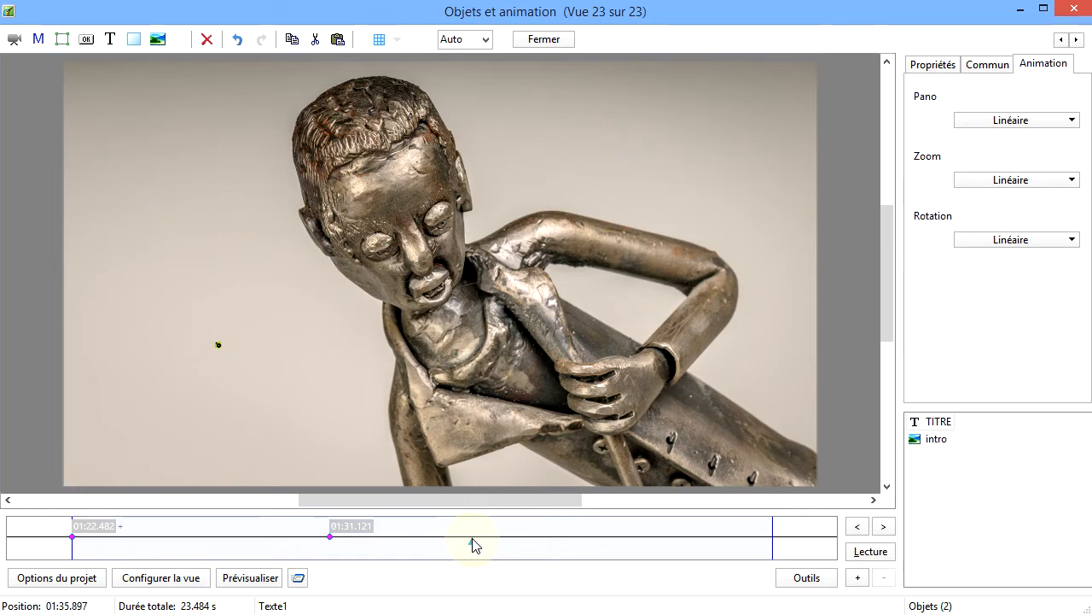
{"action": "right_click", "coordinate": [473, 541]}
{"action": "left_click", "coordinate": [541, 551]}
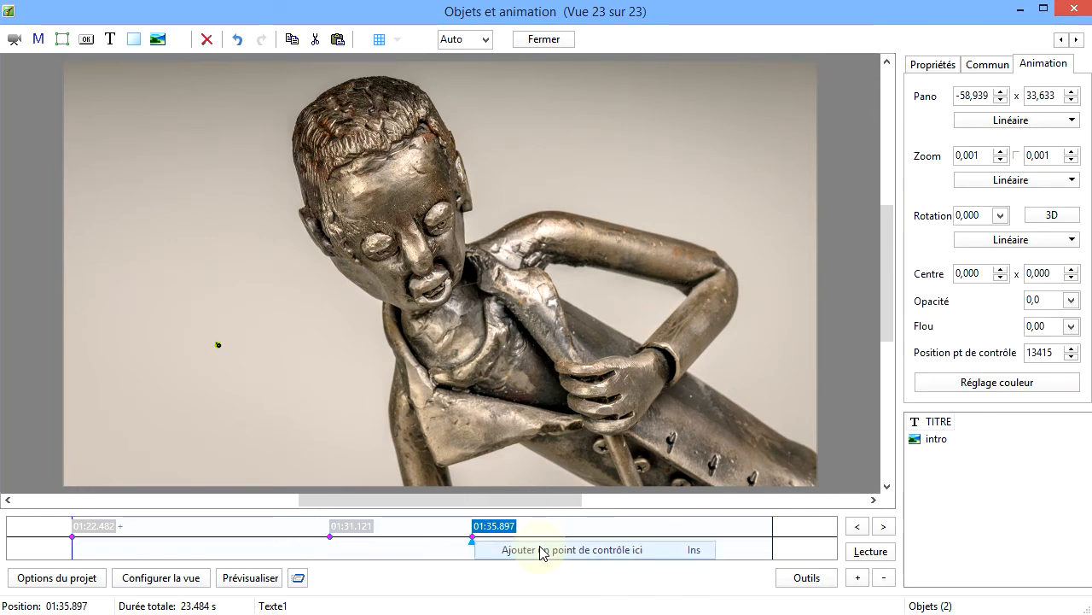
{"action": "left_click", "coordinate": [1072, 301]}
{"action": "left_click", "coordinate": [1072, 301]}
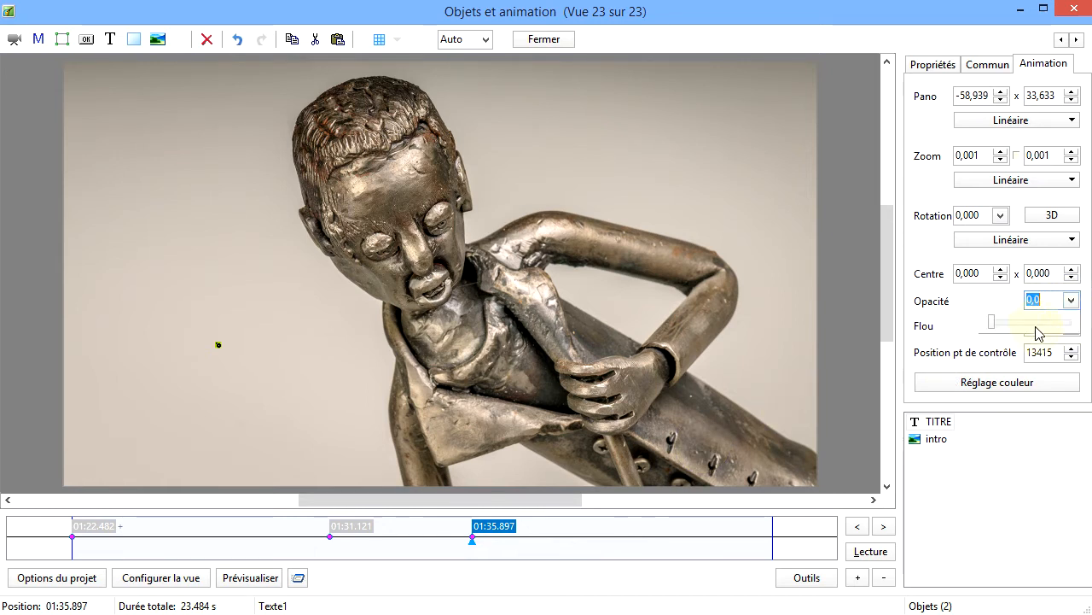
{"action": "left_click_drag", "start_coordinate": [993, 323], "coordinate": [1086, 335]}
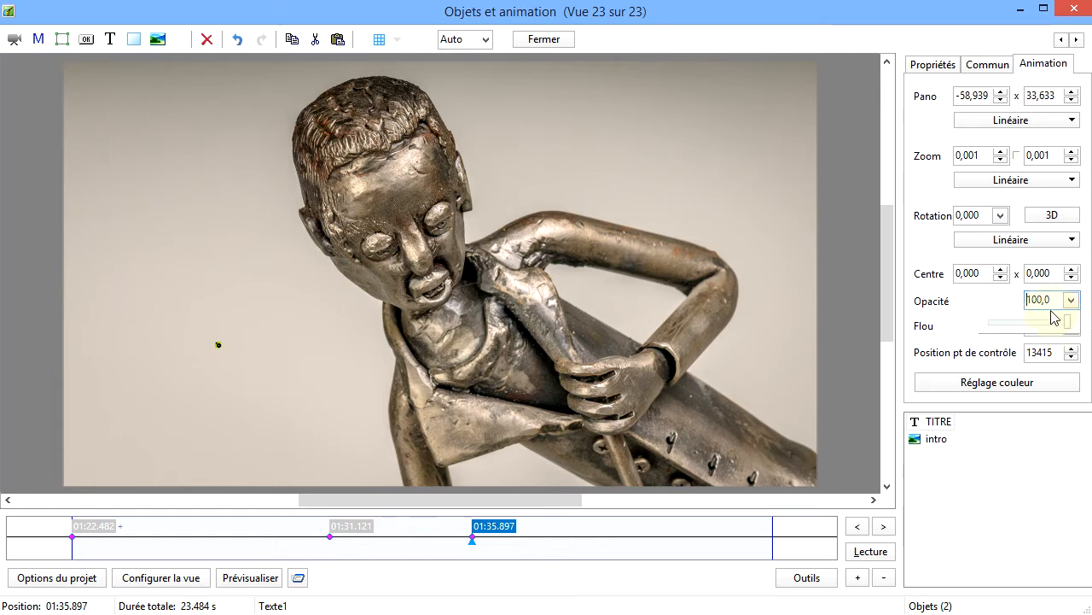
At the 01:35.897 control point, set TITRE's zoom to 15 and shift the text slightly to pano -57,585 x 34,189
{"action": "left_click", "coordinate": [986, 155]}
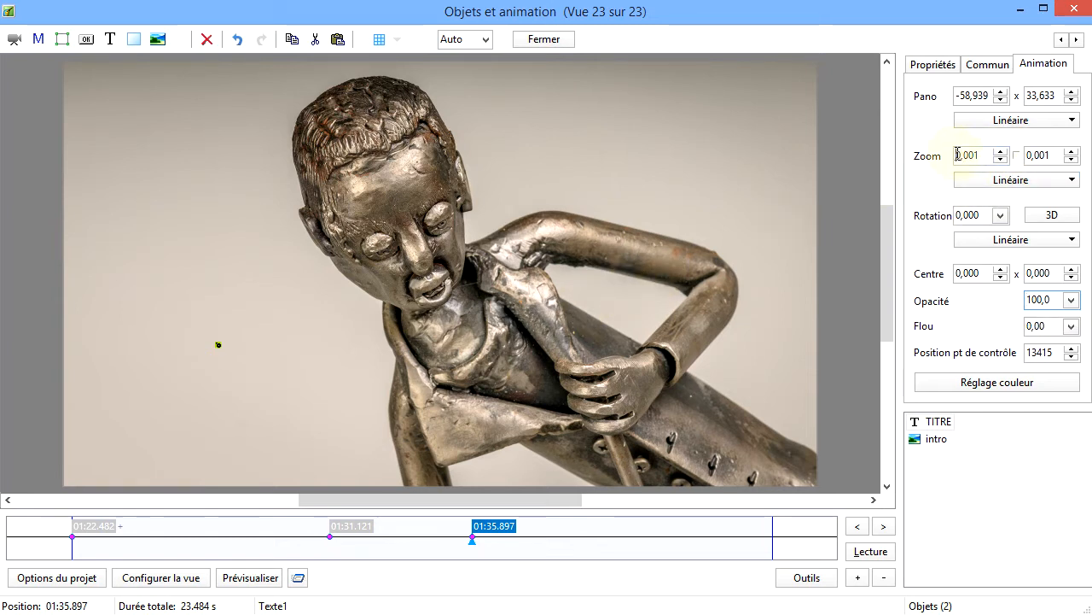
{"action": "left_click_drag", "start_coordinate": [958, 156], "coordinate": [1000, 158]}
{"action": "type", "text": "1"}
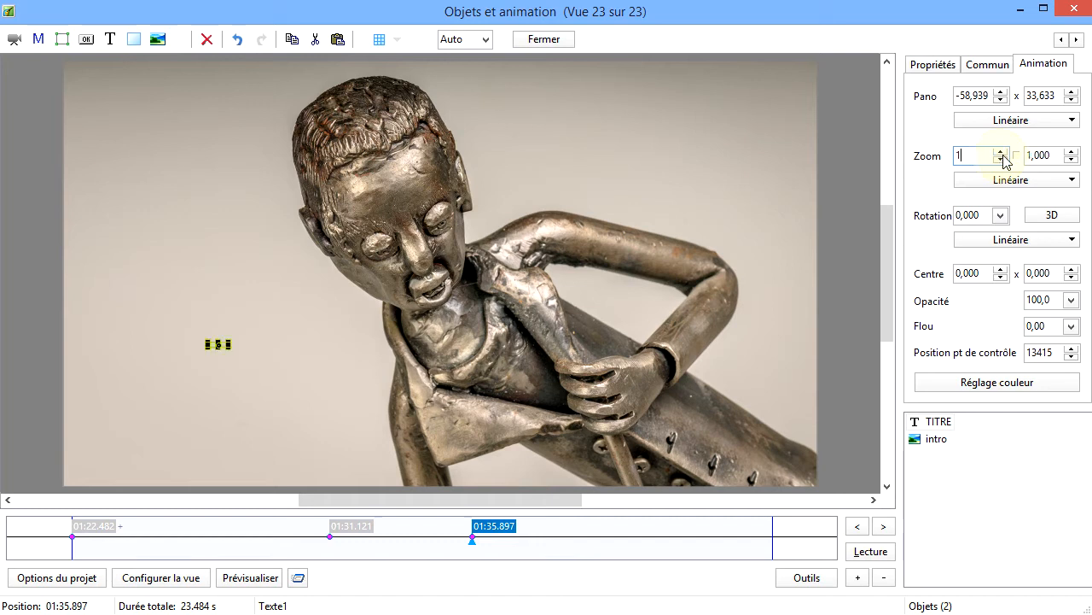
{"action": "type", "text": "5"}
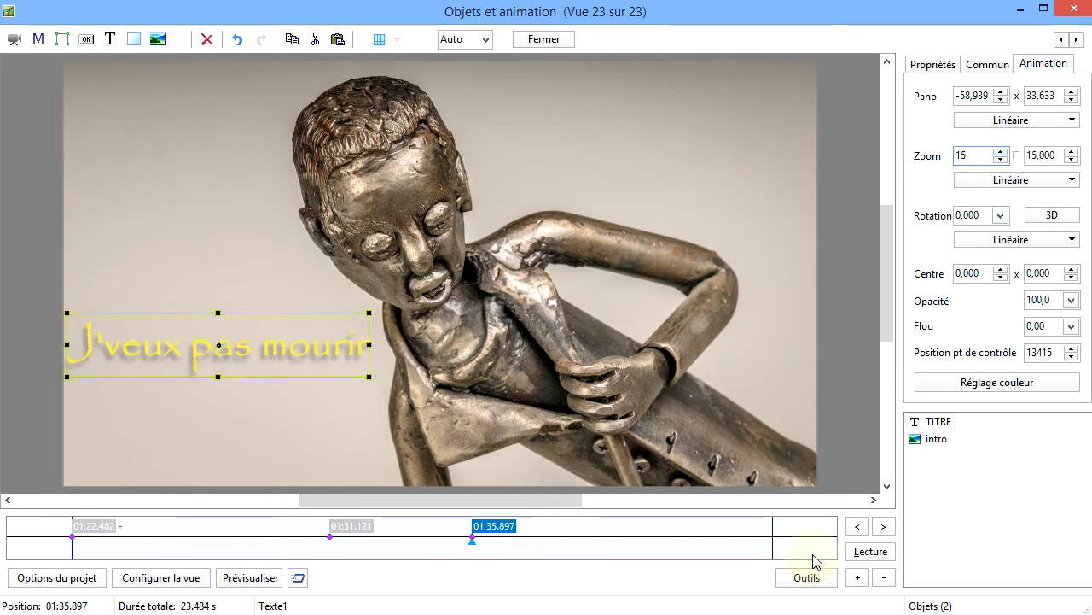
{"action": "left_click_drag", "start_coordinate": [320, 366], "coordinate": [324, 367]}
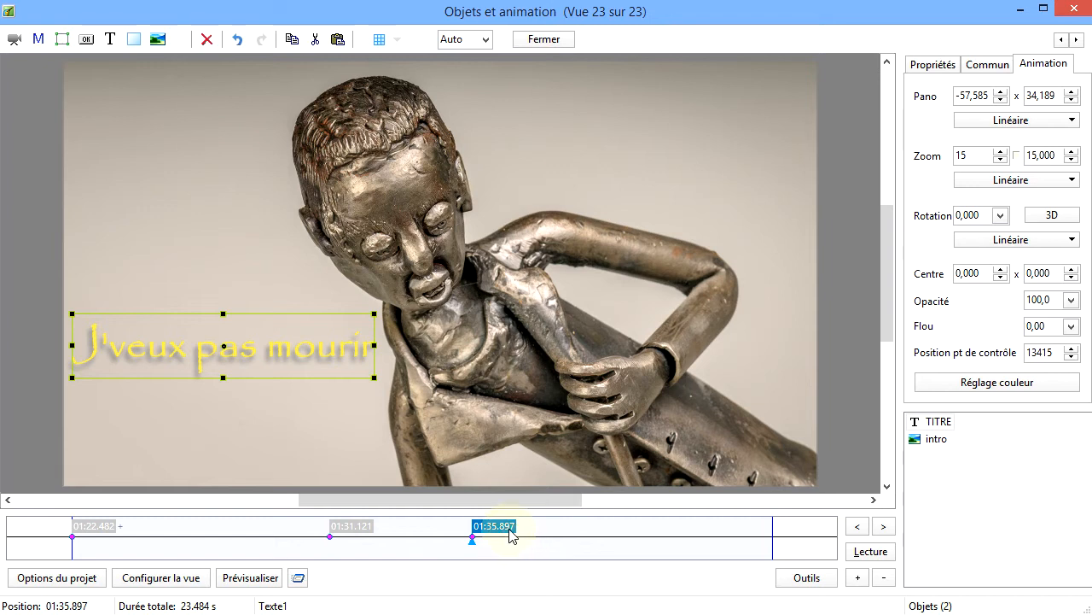
Compare TITRE at the second and third control points, and play the animation from the first control point
{"action": "left_click", "coordinate": [345, 534]}
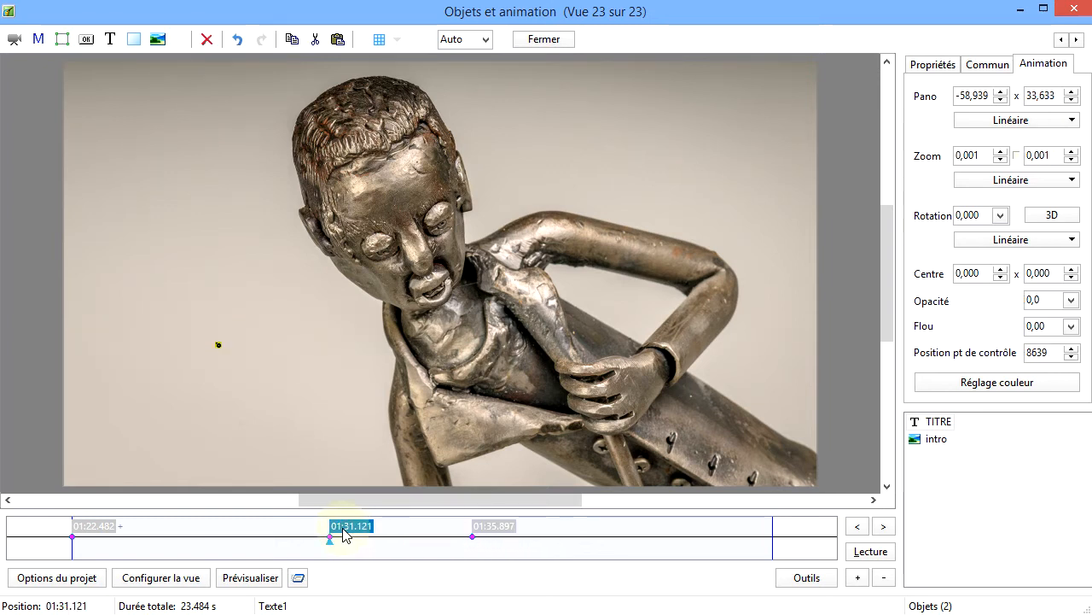
{"action": "left_click", "coordinate": [492, 529]}
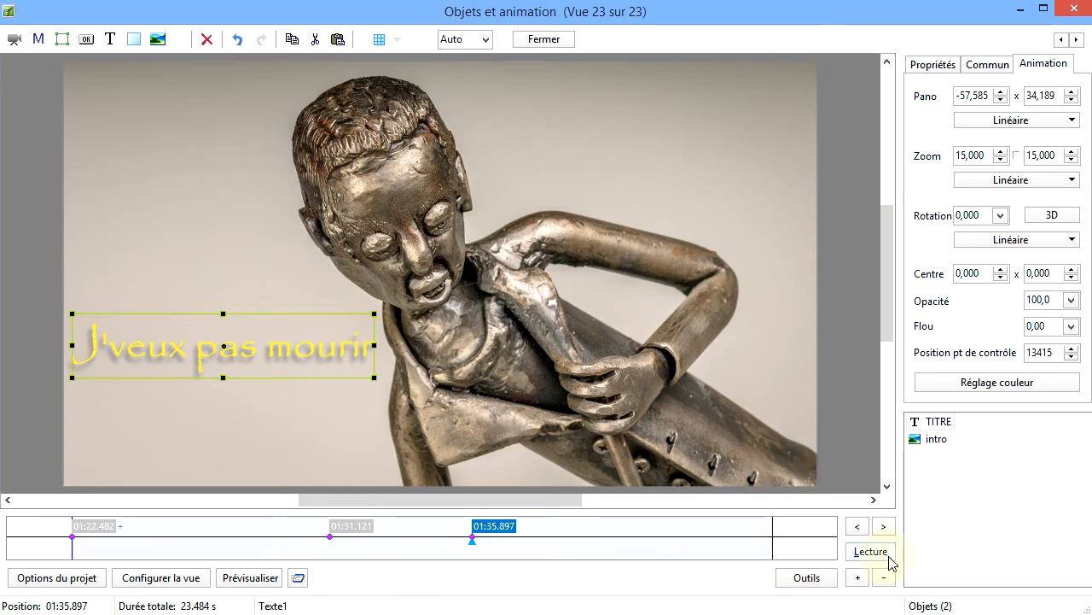
{"action": "left_click", "coordinate": [85, 527]}
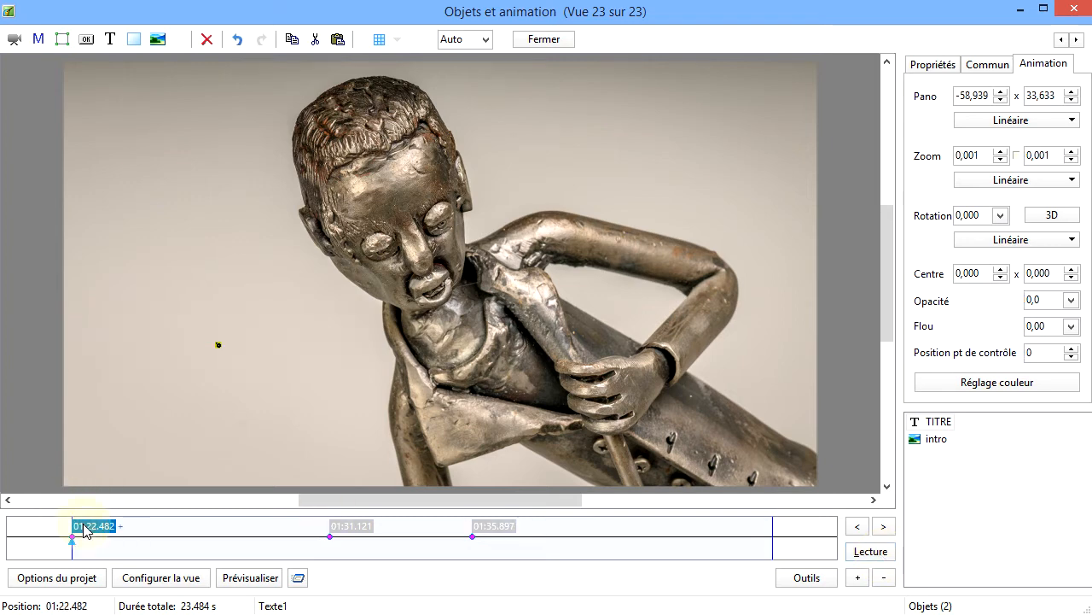
{"action": "left_click", "coordinate": [877, 556]}
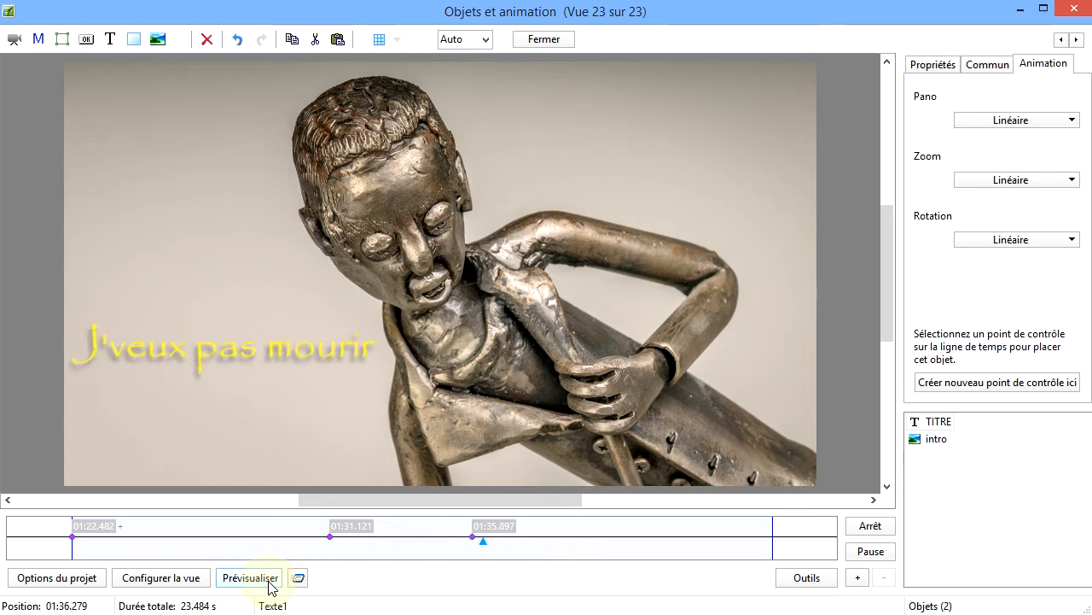
{"action": "left_click", "coordinate": [875, 531]}
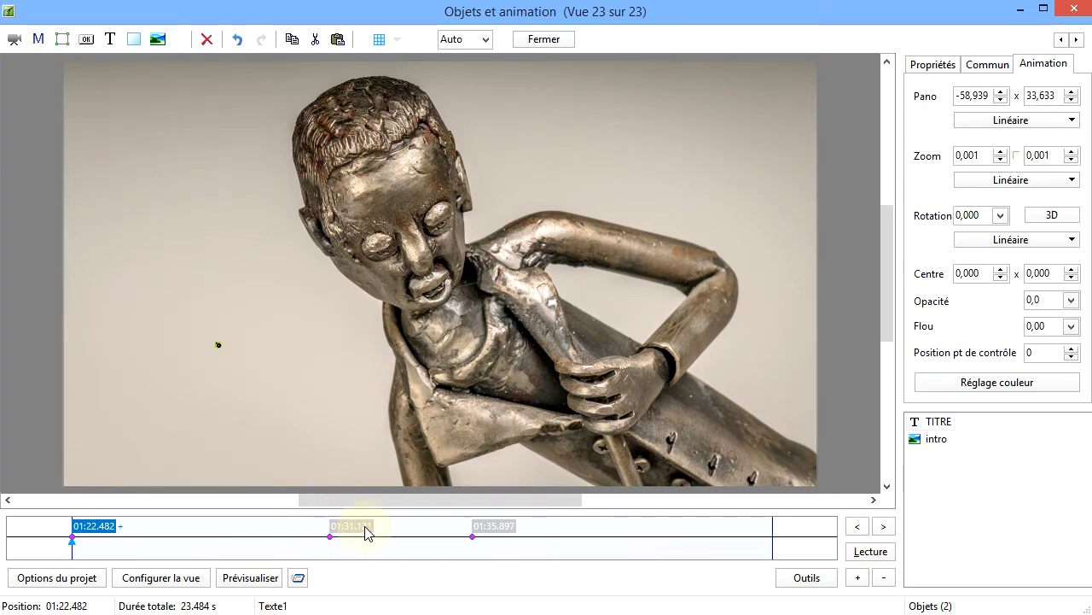
Move TITRE's second control point to about 01:27.489 and its third one to about 01:30.577
{"action": "left_click_drag", "start_coordinate": [363, 531], "coordinate": [257, 529]}
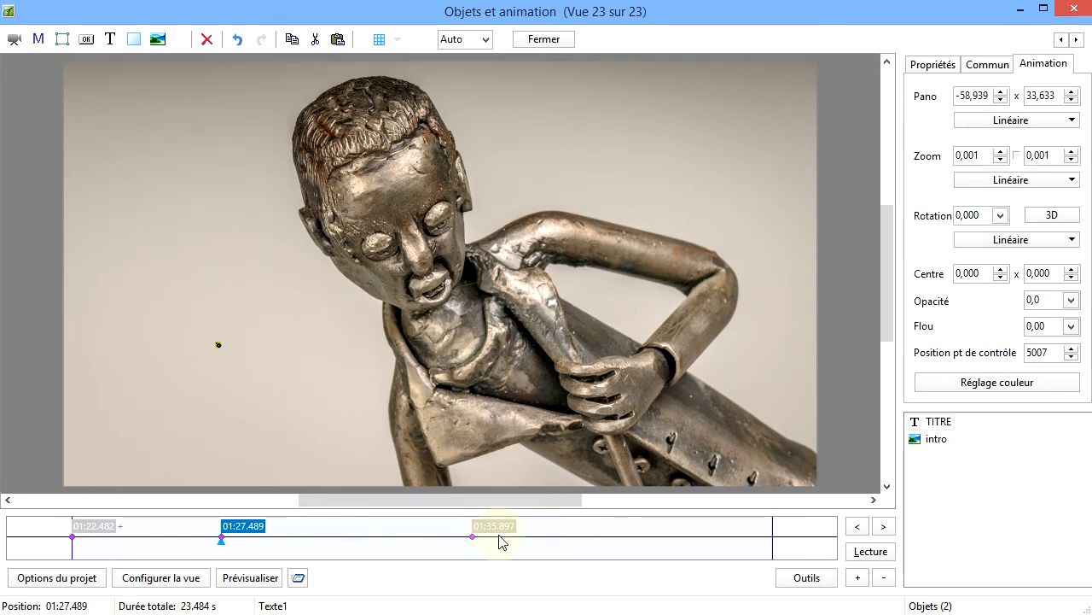
{"action": "left_click_drag", "start_coordinate": [500, 531], "coordinate": [352, 532]}
{"action": "left_click_drag", "start_coordinate": [325, 532], "coordinate": [346, 531]}
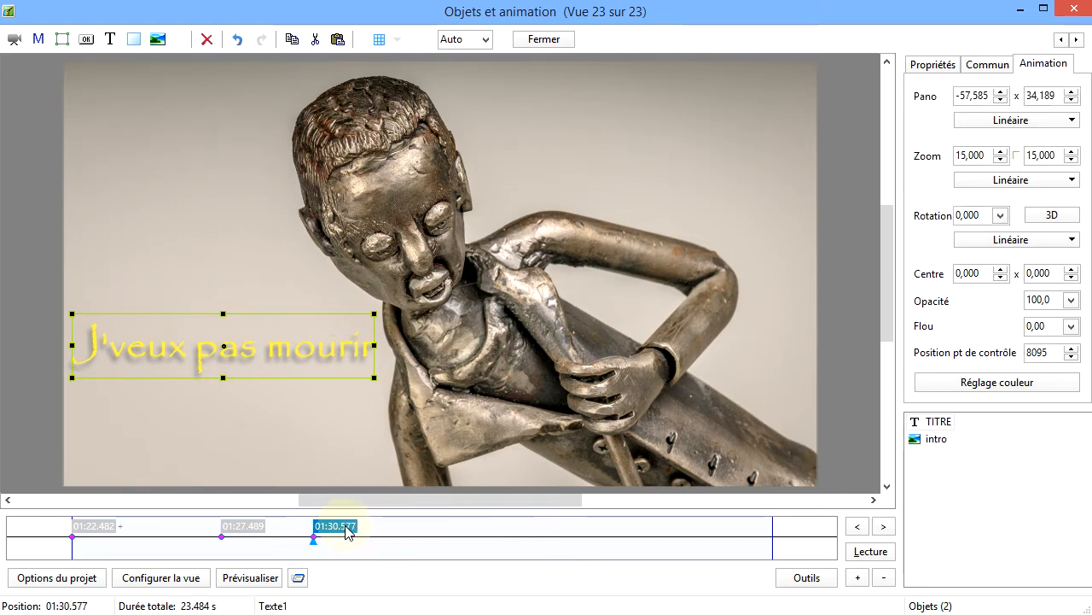
Play TITRE's animation with the retimed control points from 01:22.482, and stop the playback
{"action": "left_click", "coordinate": [101, 526]}
{"action": "left_click", "coordinate": [870, 552]}
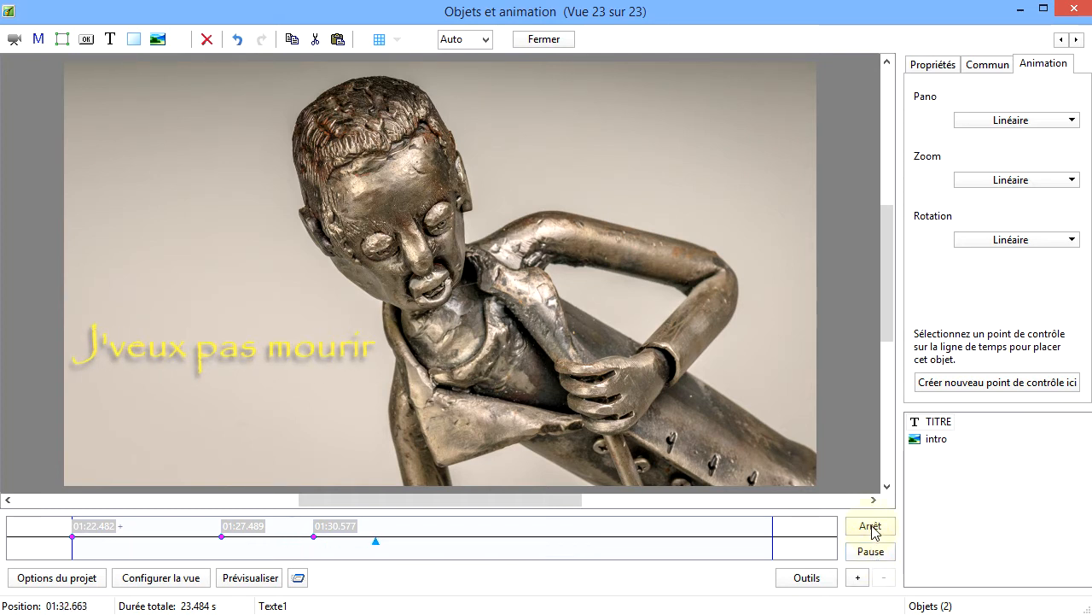
{"action": "left_click", "coordinate": [872, 526]}
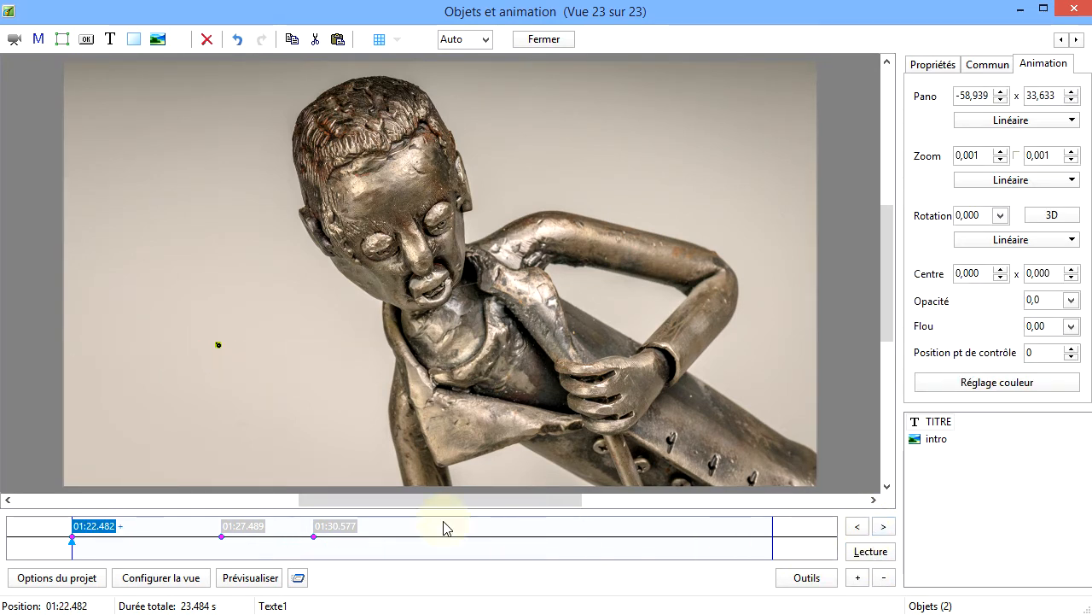
Delete TITRE's control points at 01:30.577 and 01:27.489, keeping only the first one
{"action": "left_click", "coordinate": [353, 525]}
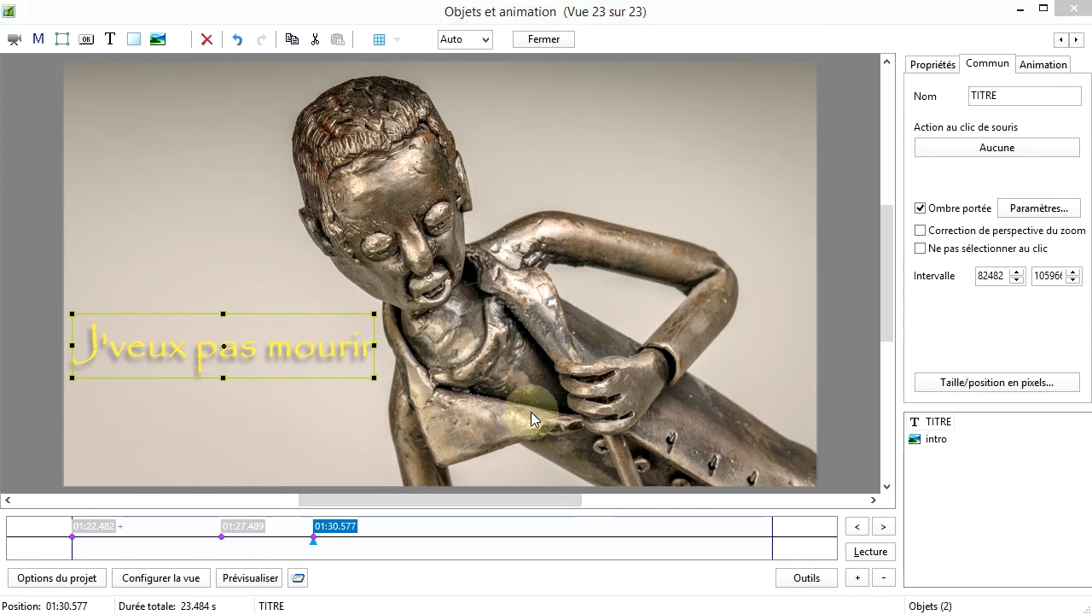
{"action": "left_click", "coordinate": [402, 17]}
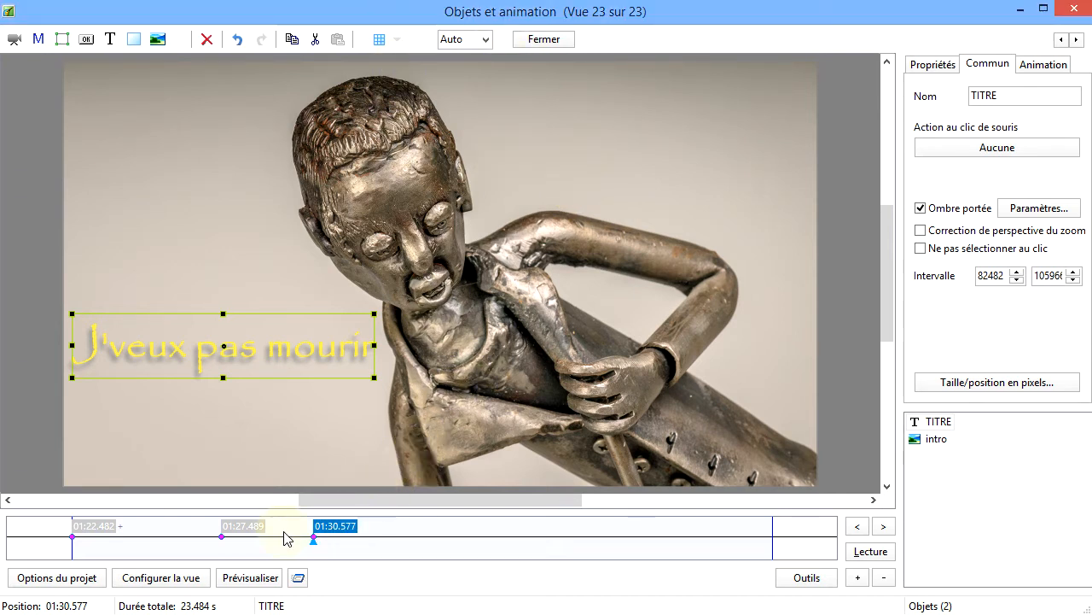
{"action": "right_click", "coordinate": [336, 528]}
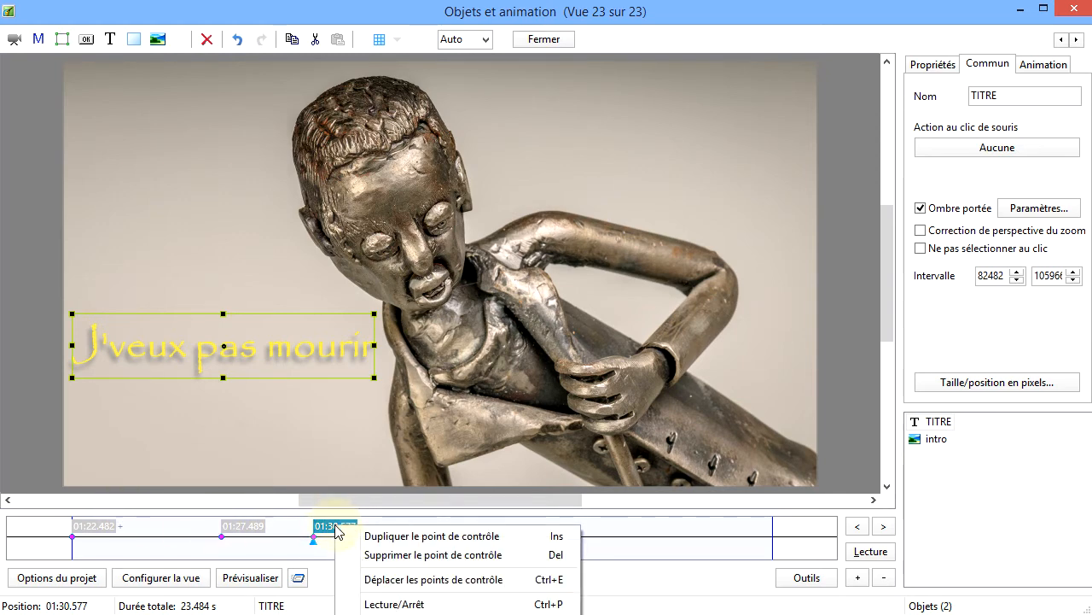
{"action": "left_click", "coordinate": [388, 555]}
{"action": "right_click", "coordinate": [244, 530]}
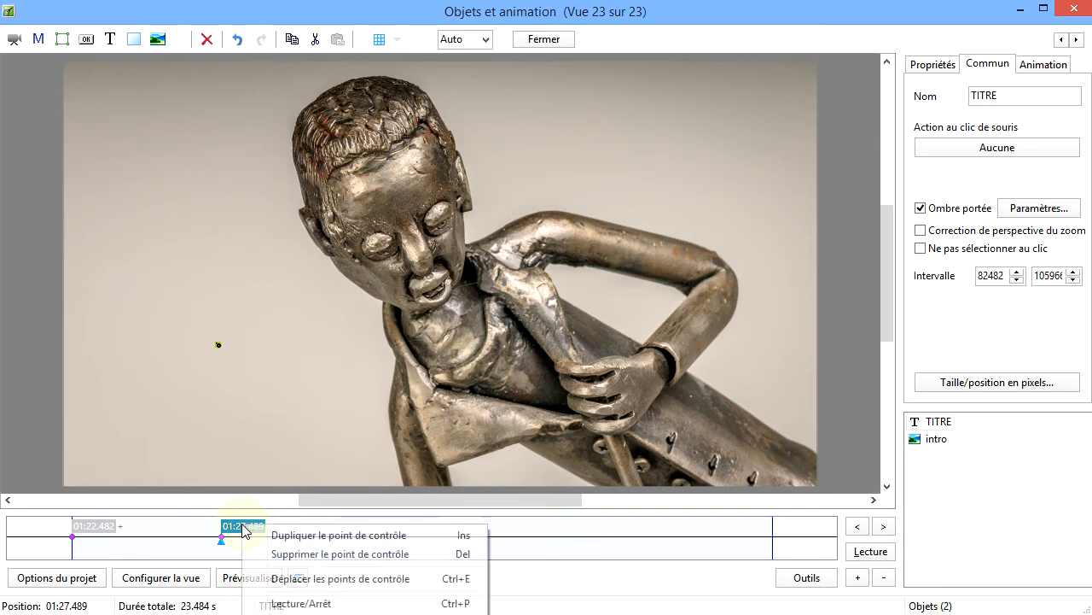
{"action": "left_click", "coordinate": [256, 553]}
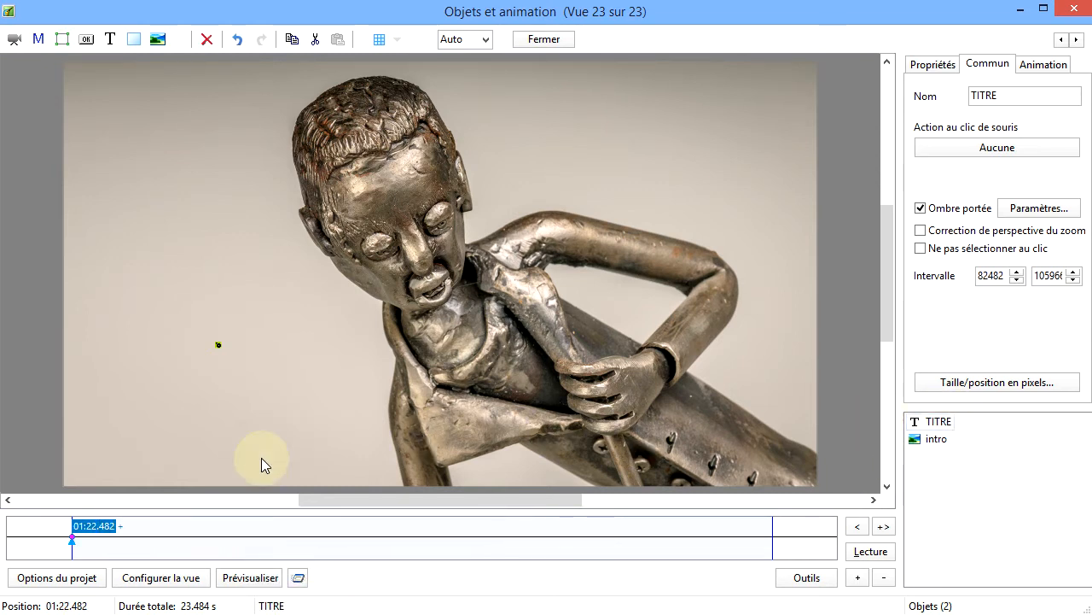
At the 01:22.482 control point, set TITRE's opacity to 100 and zoom to 15, and shift the text to about -57,793 x 35,485
{"action": "left_click", "coordinate": [1035, 67]}
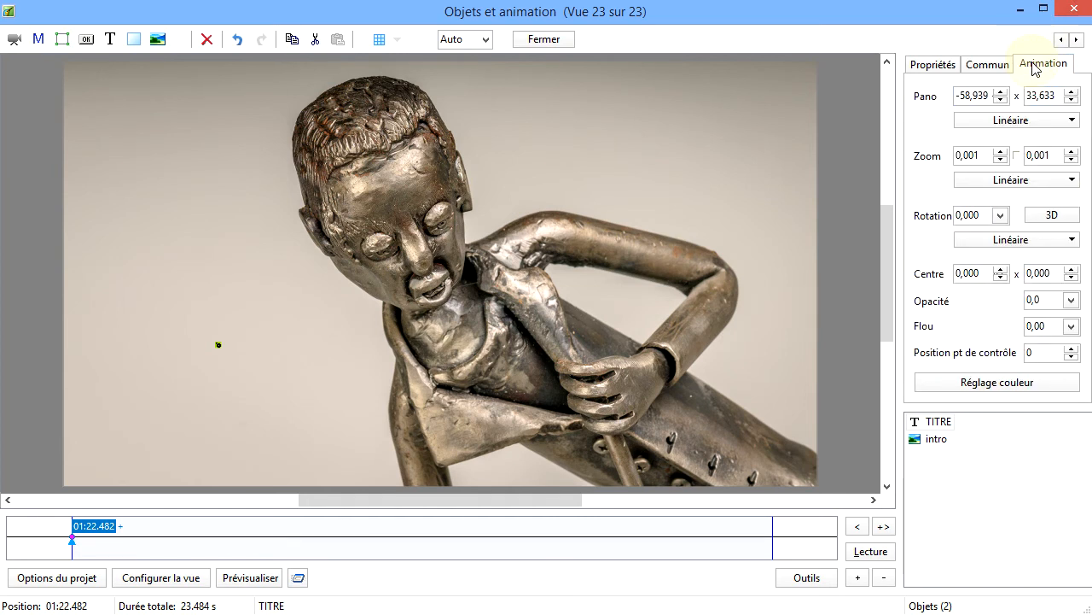
{"action": "left_click", "coordinate": [1070, 300]}
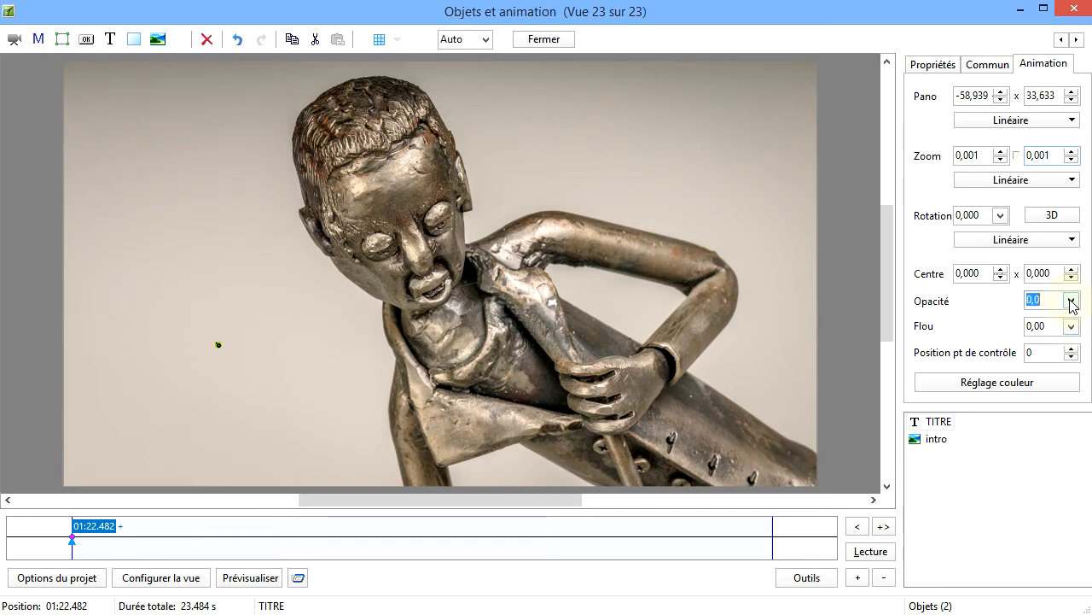
{"action": "left_click_drag", "start_coordinate": [994, 330], "coordinate": [1091, 327]}
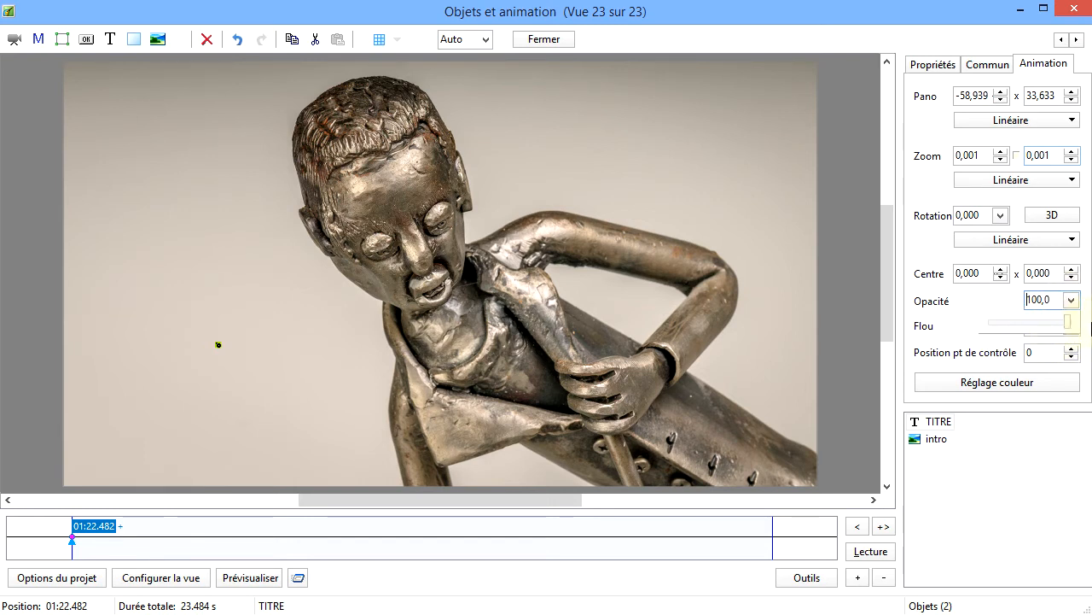
{"action": "left_click", "coordinate": [983, 155]}
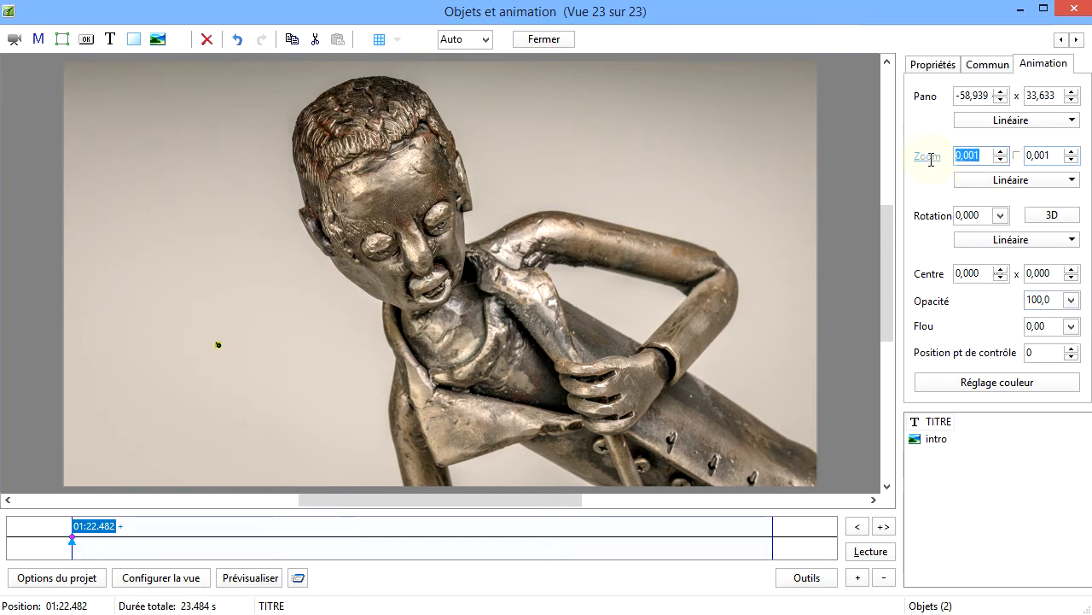
{"action": "type", "text": "15"}
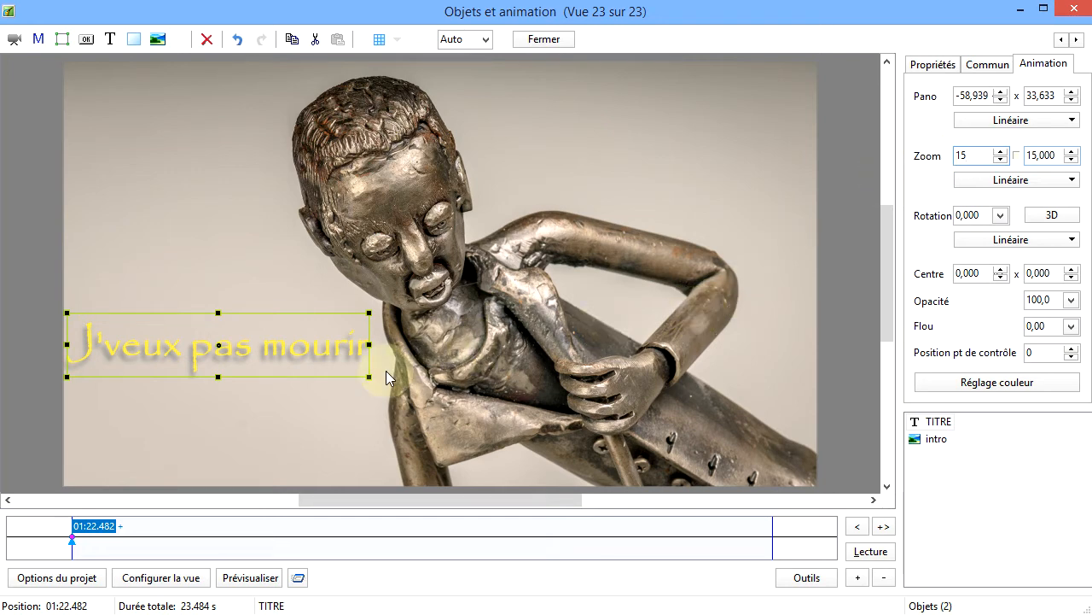
{"action": "left_click_drag", "start_coordinate": [263, 358], "coordinate": [268, 361]}
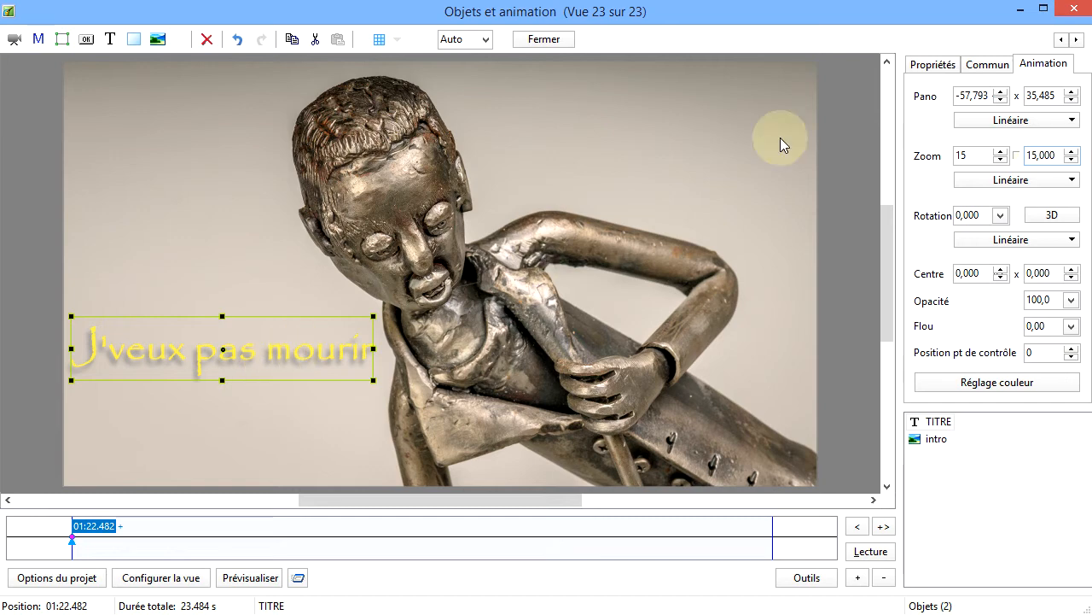
Turn off TITRE's drop shadow (Ombre portée) and copy the text object
{"action": "left_click", "coordinate": [987, 70]}
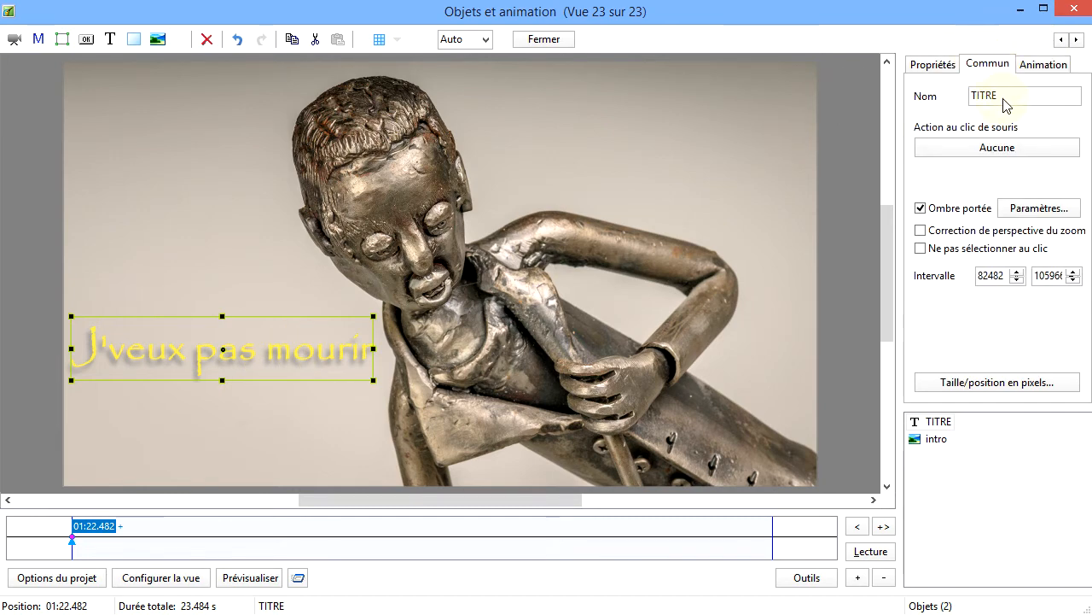
{"action": "left_click", "coordinate": [920, 209]}
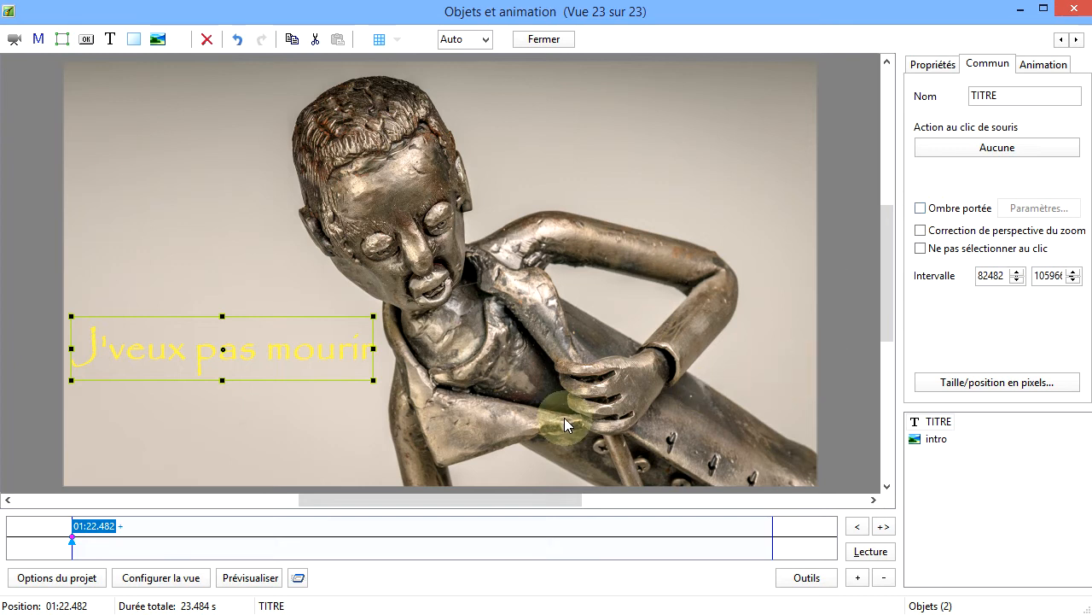
{"action": "right_click", "coordinate": [281, 356]}
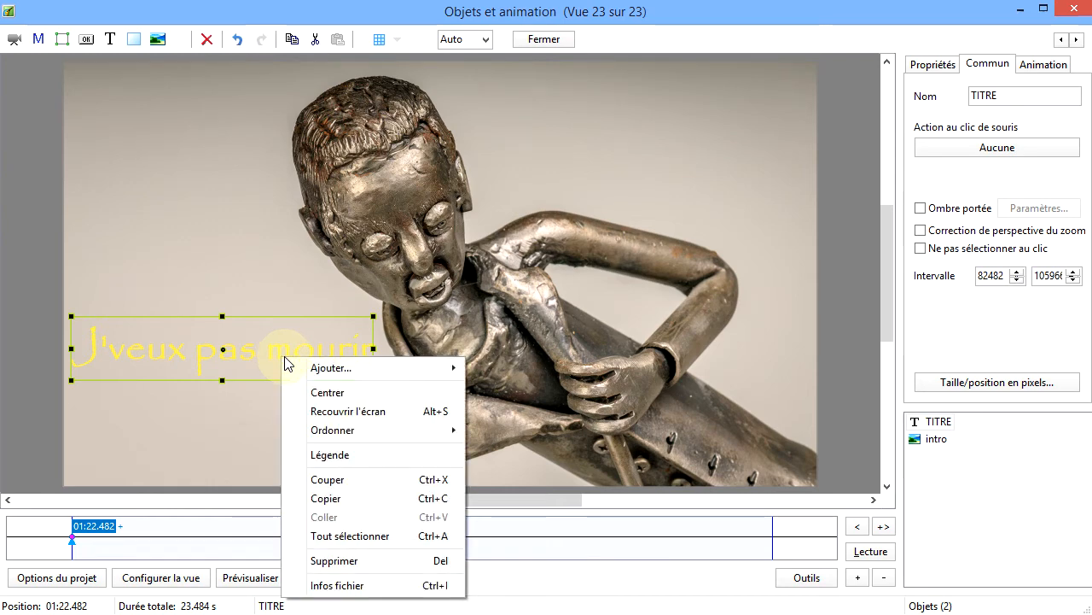
{"action": "left_click", "coordinate": [344, 500]}
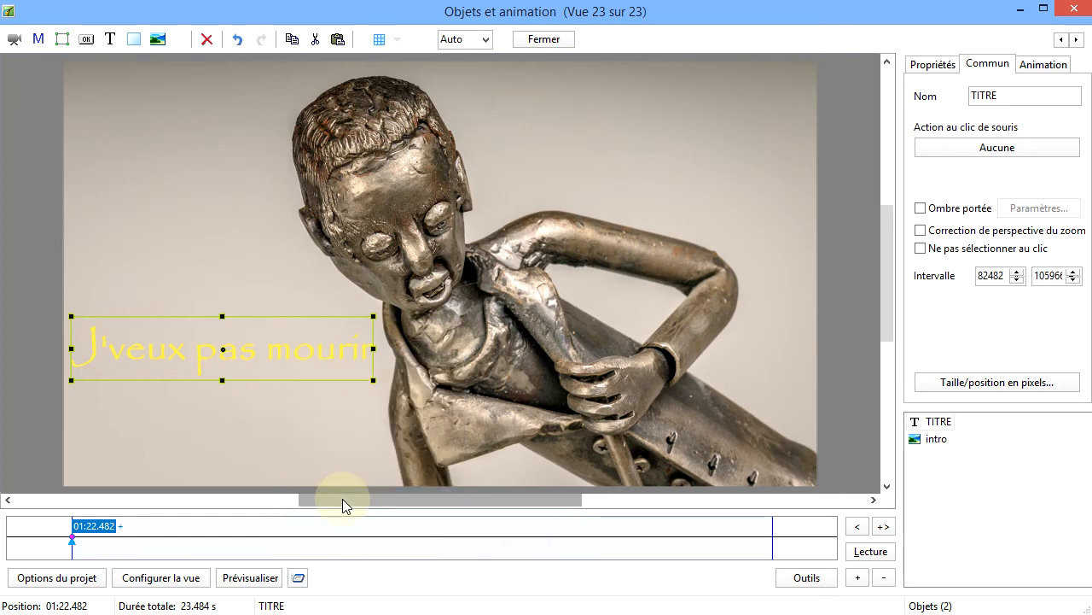
Paste the copy of TITRE into the slide and place it directly below the original text
{"action": "left_click", "coordinate": [855, 324]}
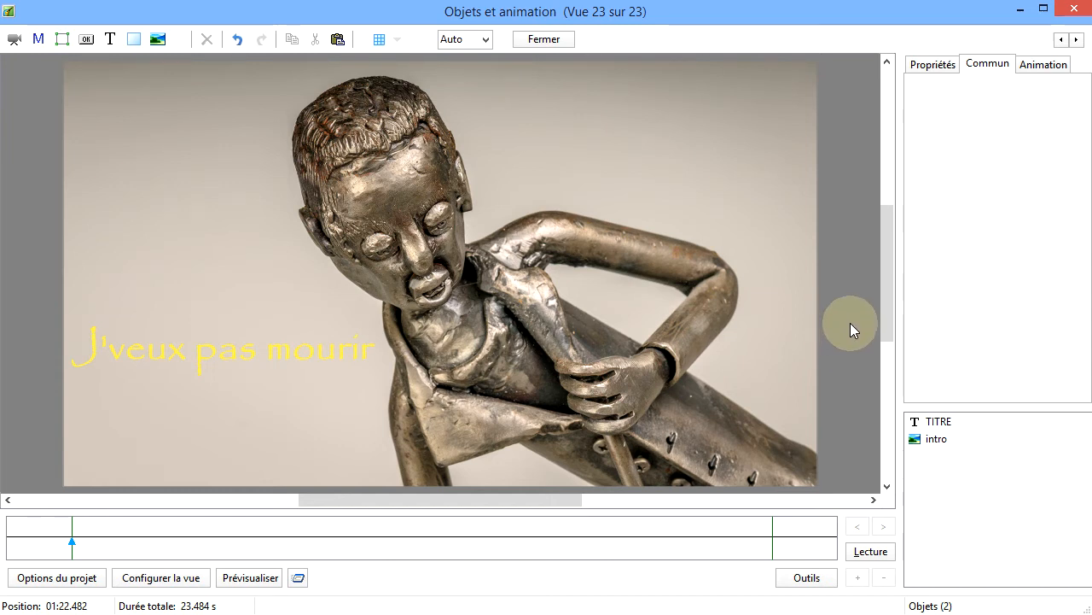
{"action": "key", "text": "ctrl+v"}
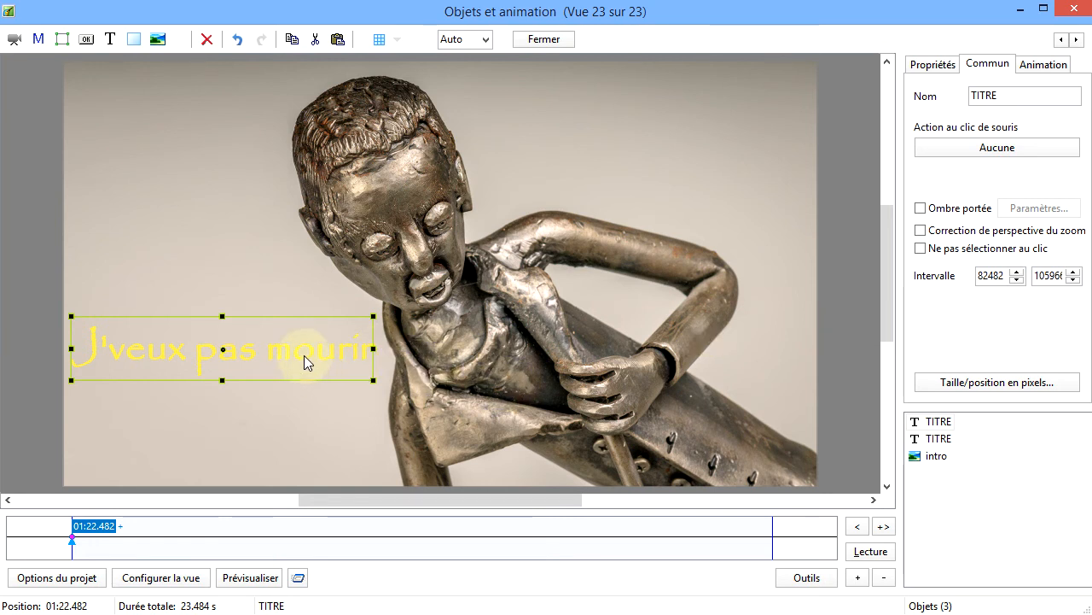
{"action": "left_click_drag", "start_coordinate": [305, 356], "coordinate": [303, 396]}
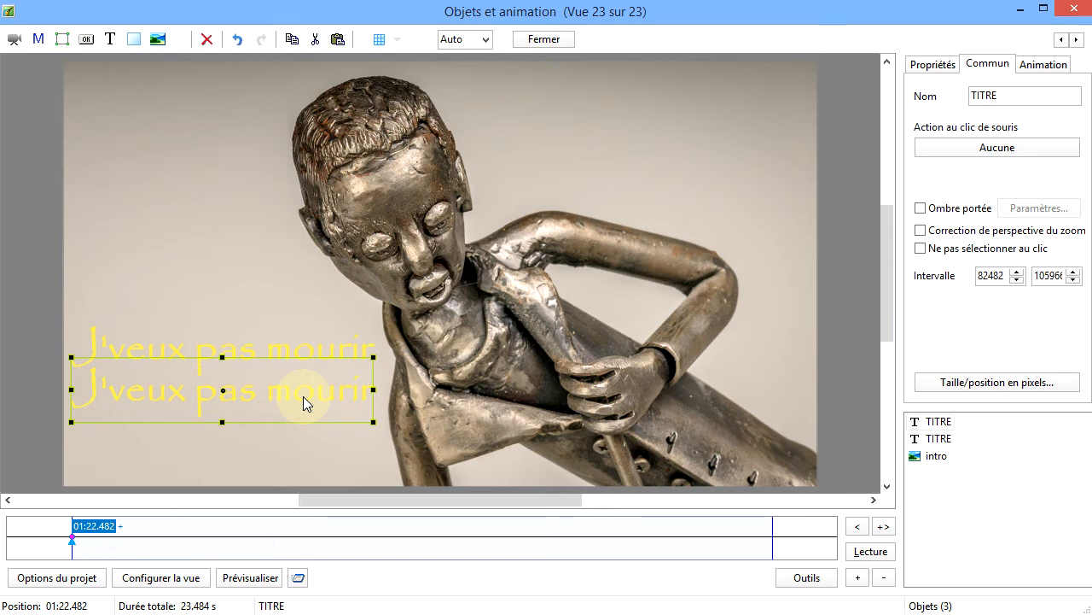
Rename the pasted copy of TITRE as Ombre and save the project
{"action": "left_click", "coordinate": [936, 423]}
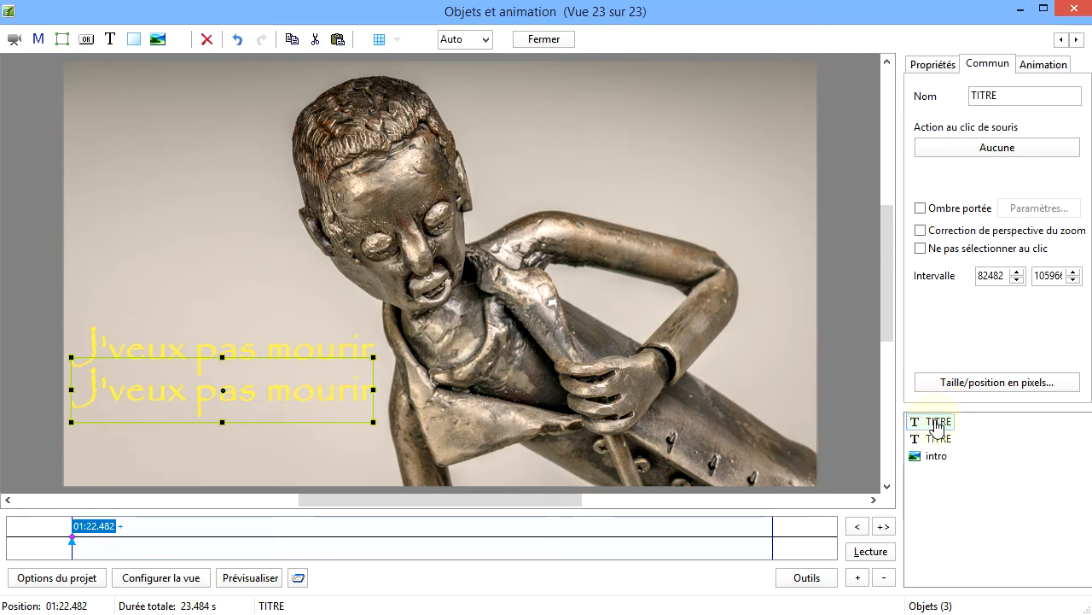
{"action": "left_click_drag", "start_coordinate": [965, 96], "coordinate": [1002, 94]}
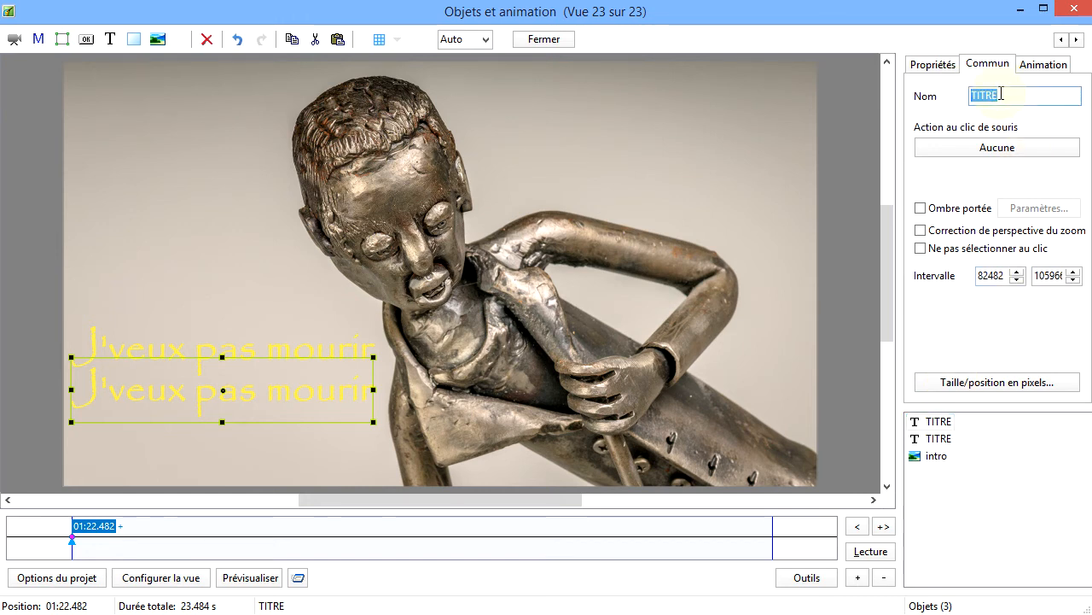
{"action": "type", "text": "Ombre"}
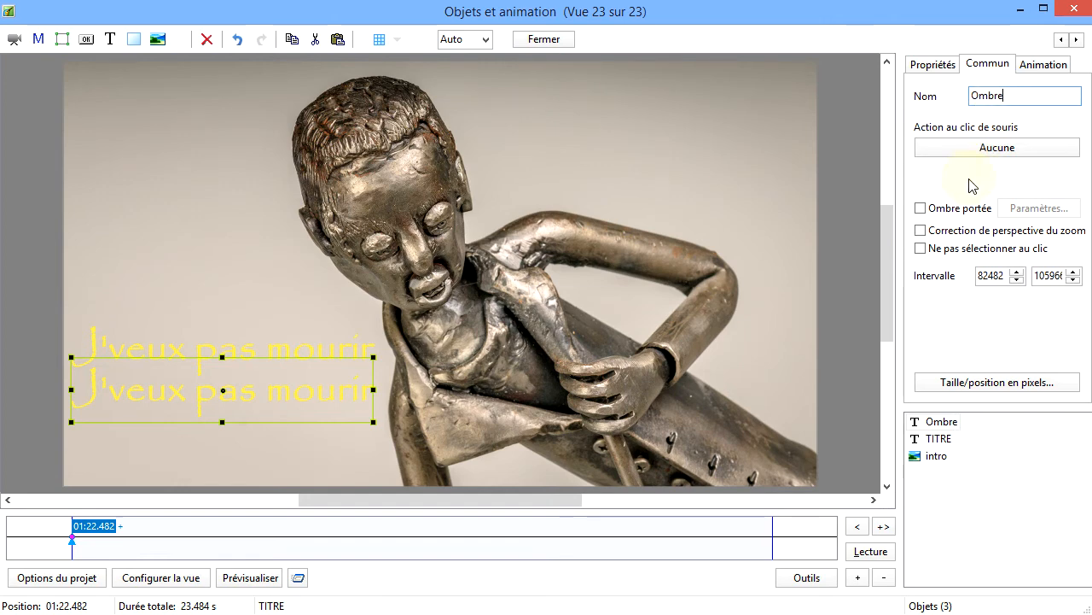
{"action": "key", "text": "ctrl+s"}
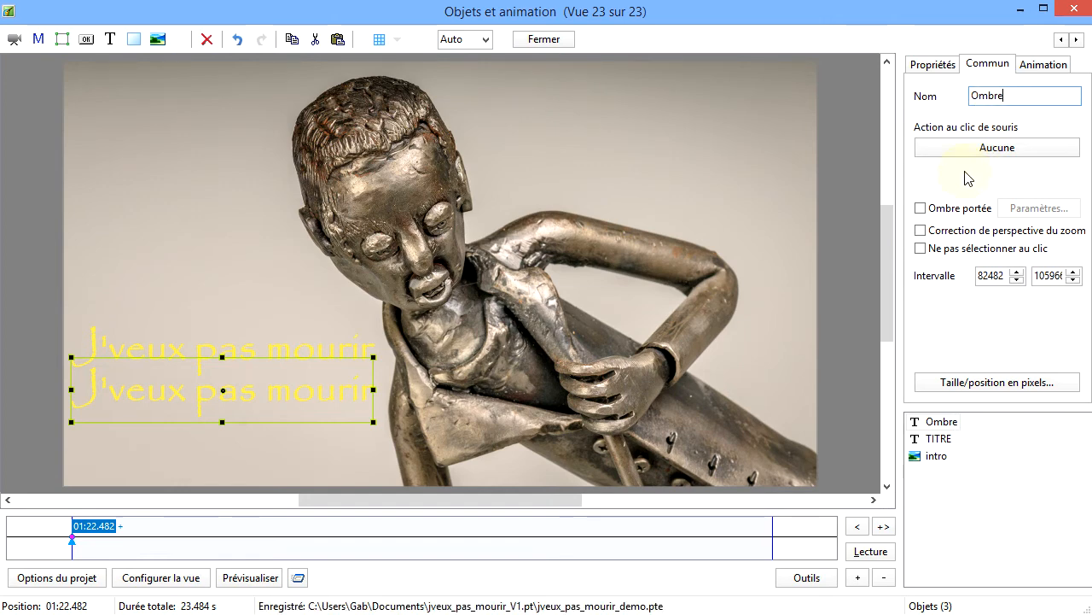
Change the Ombre text's colour to the mid grey 878787
{"action": "left_click", "coordinate": [934, 65]}
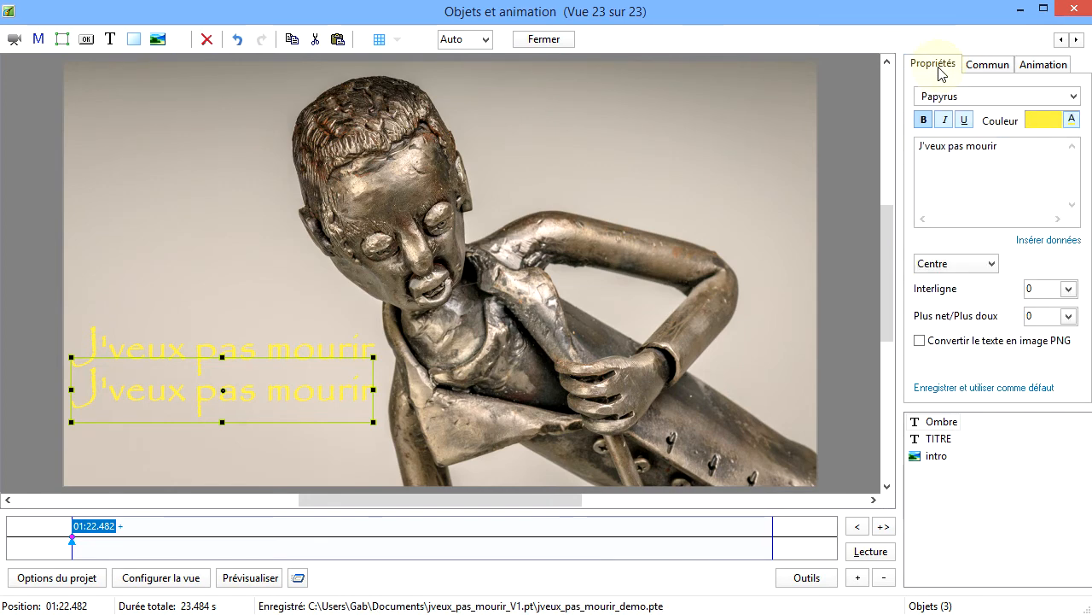
{"action": "left_click", "coordinate": [1073, 120]}
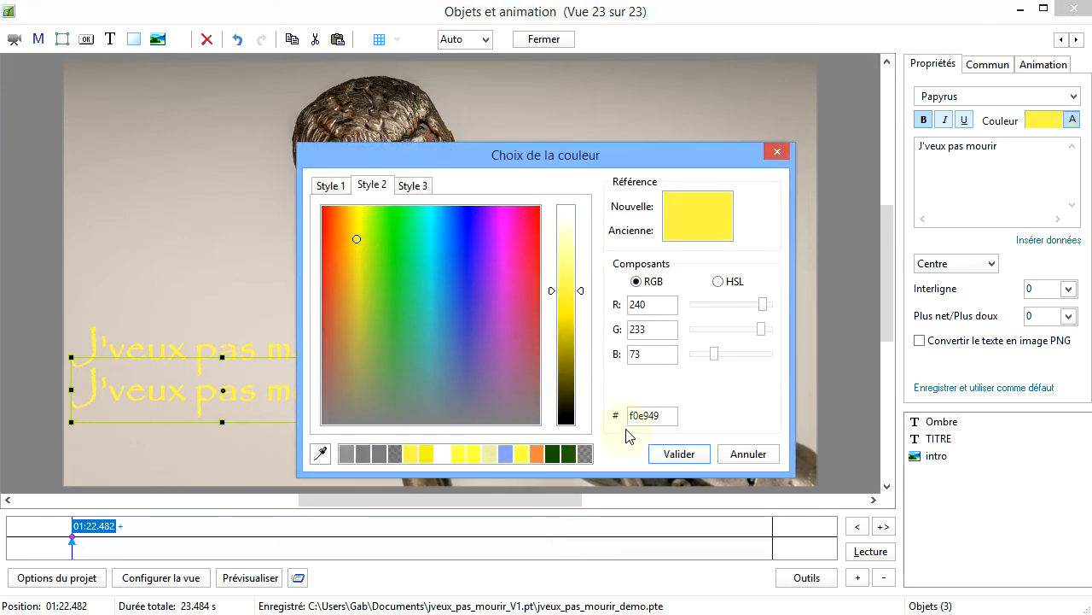
{"action": "left_click", "coordinate": [585, 453]}
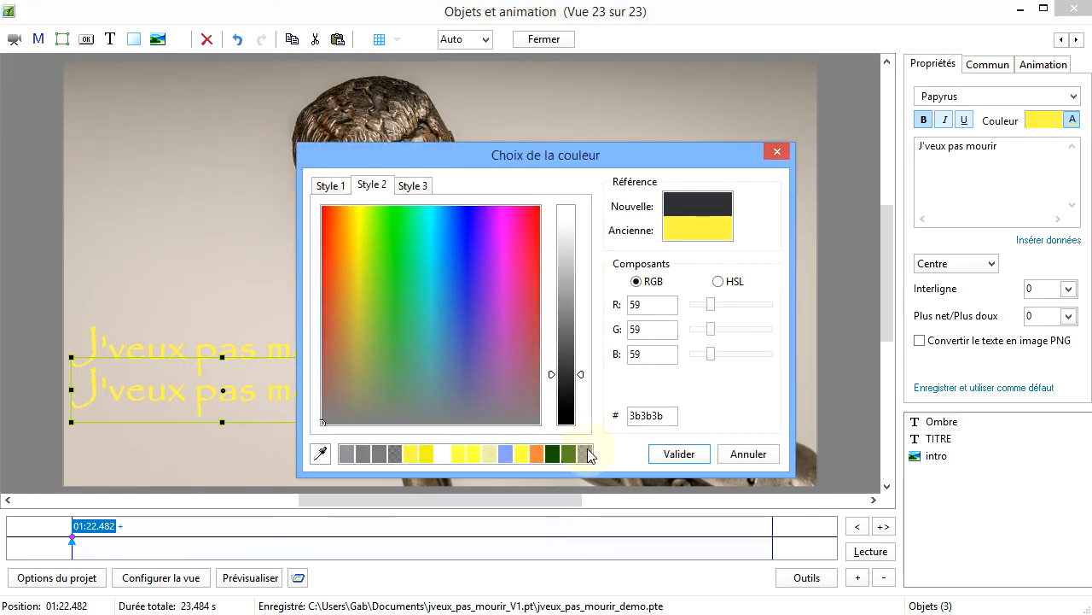
{"action": "left_click_drag", "start_coordinate": [573, 374], "coordinate": [565, 314]}
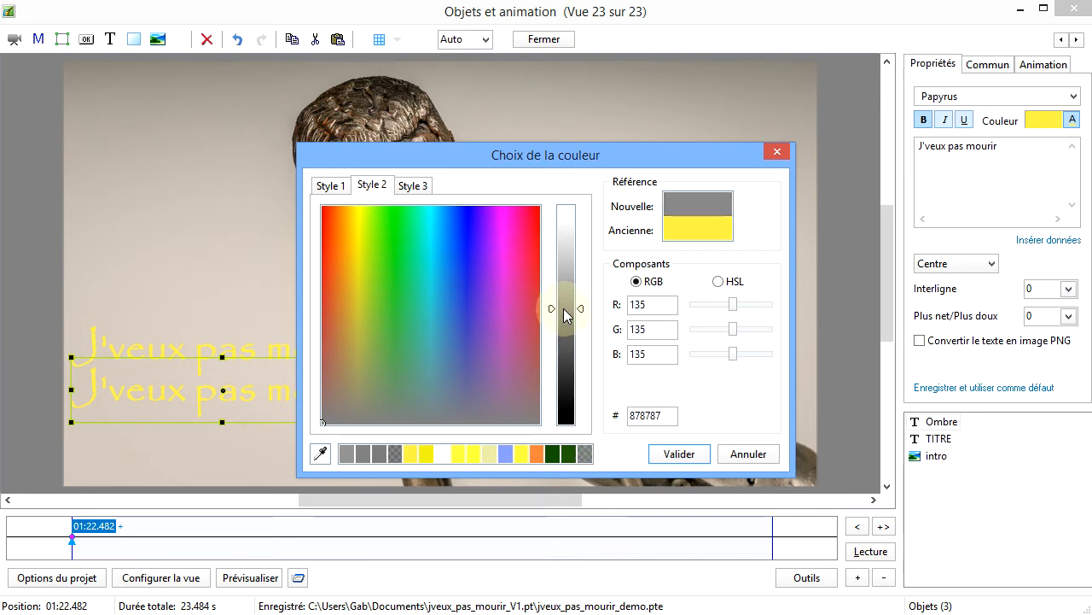
{"action": "left_click", "coordinate": [681, 455]}
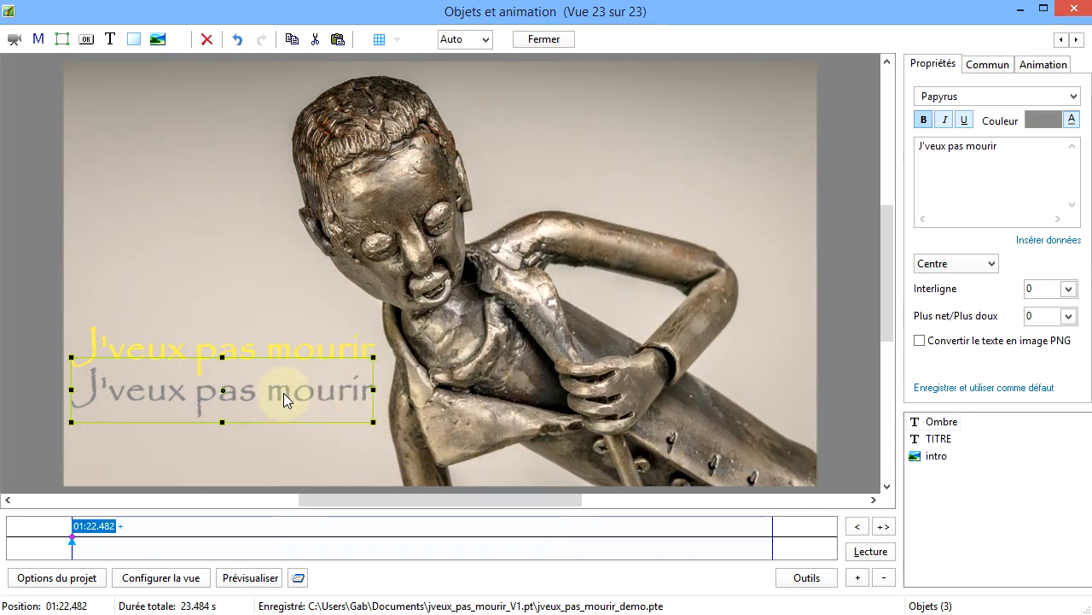
Move Ombre up so it overlaps the yellow title, and order it one level behind TITRE
{"action": "left_click_drag", "start_coordinate": [283, 393], "coordinate": [284, 359]}
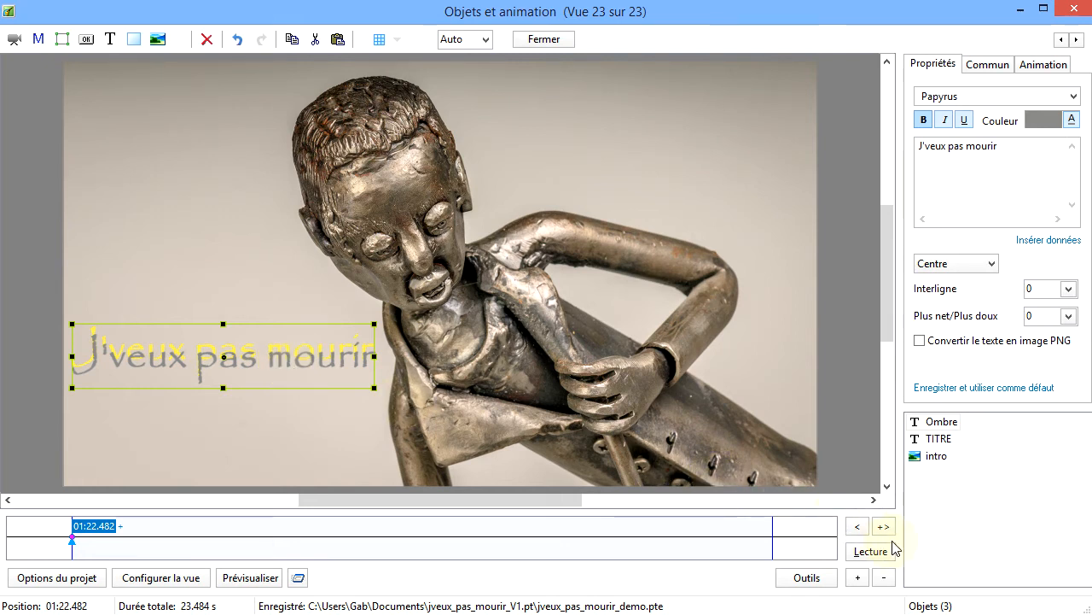
{"action": "right_click", "coordinate": [951, 425]}
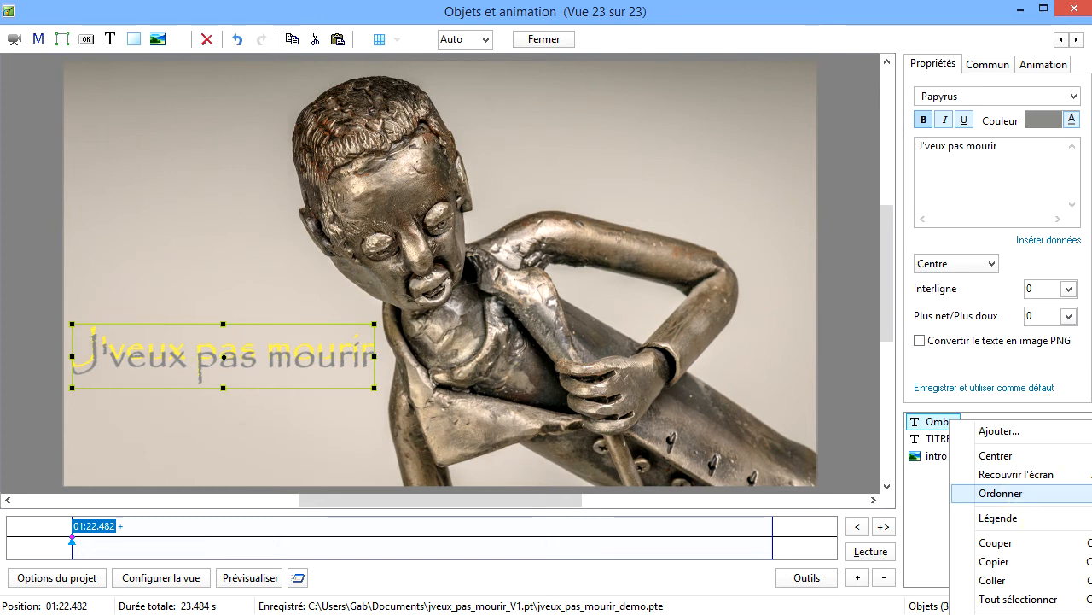
{"action": "left_click", "coordinate": [1090, 493]}
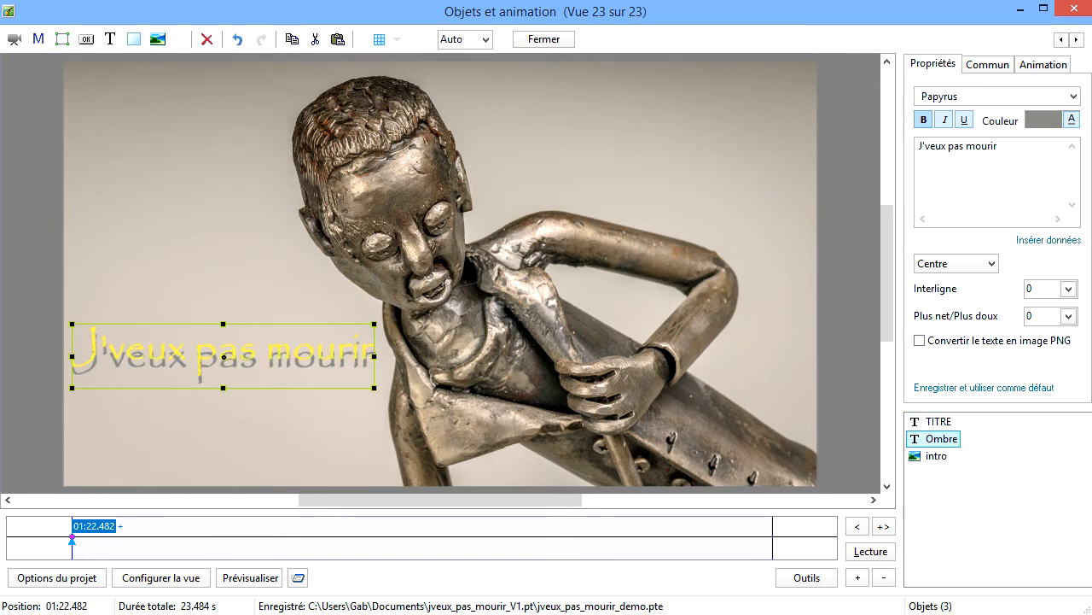
Nudge TITRE to about -57,793 x 34,744 and Ombre to about -56,855 x 37,152 to form a slight shadow offset
{"action": "left_click", "coordinate": [286, 373]}
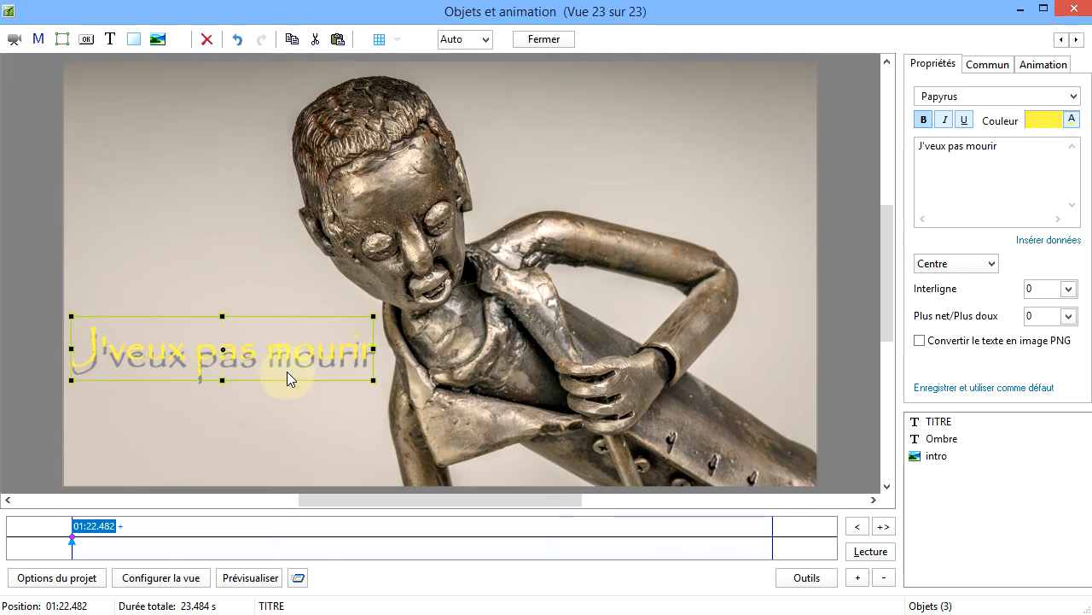
{"action": "left_click_drag", "start_coordinate": [287, 372], "coordinate": [287, 370]}
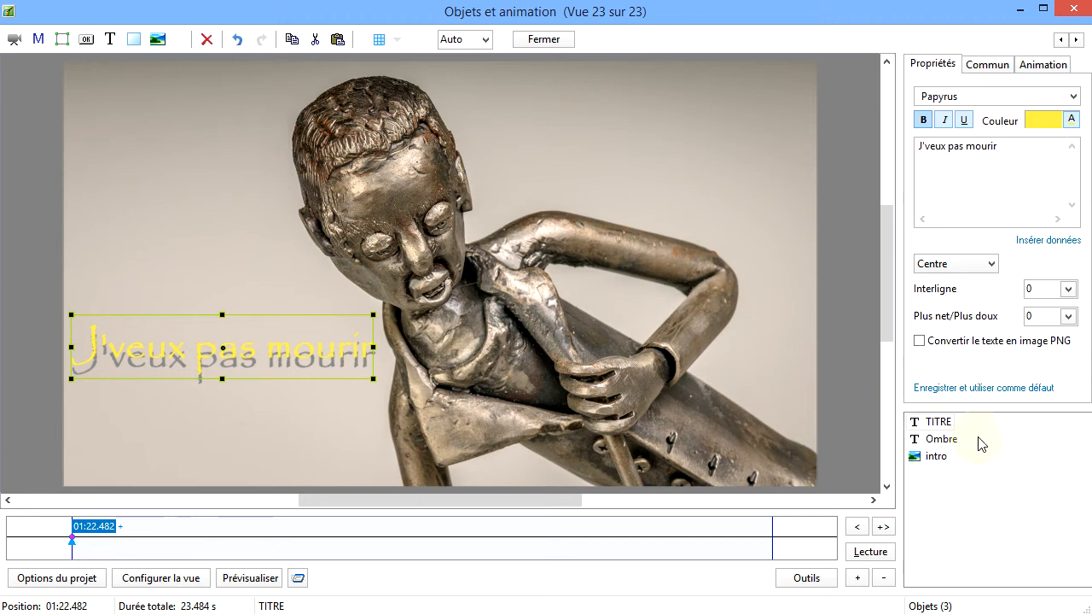
{"action": "left_click", "coordinate": [946, 440]}
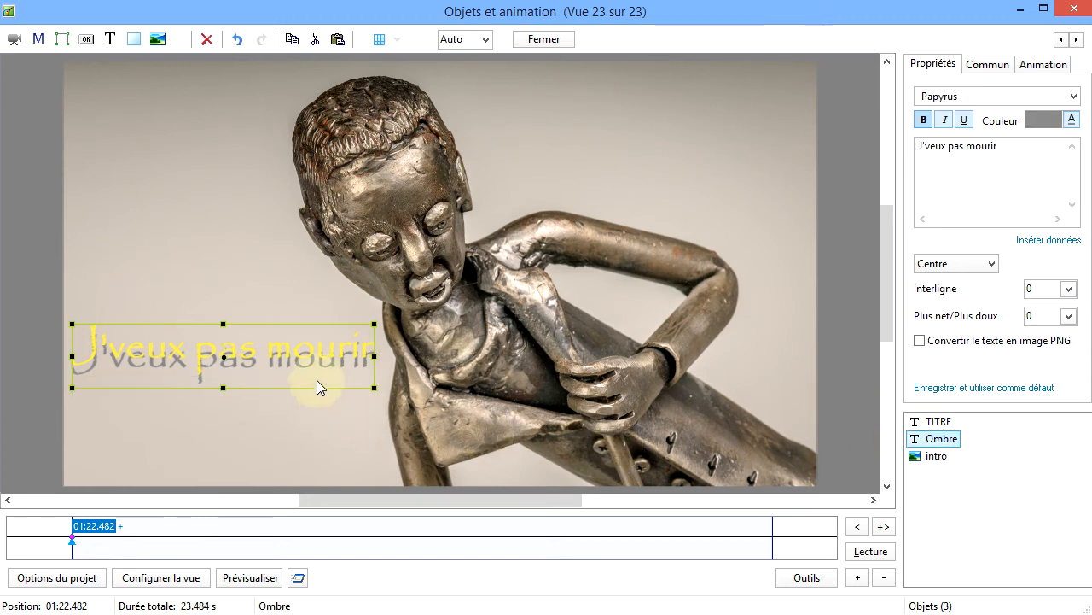
{"action": "left_click_drag", "start_coordinate": [317, 380], "coordinate": [319, 376]}
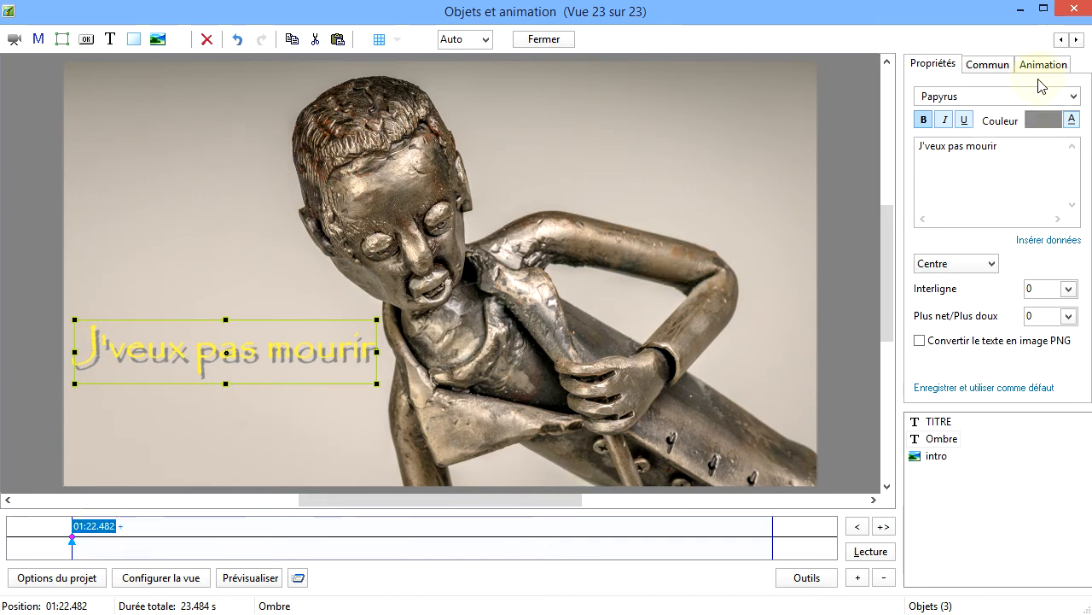
At the 01:22.482 control point, set TITRE's opacity to 0 and its zoom to 0,001
{"action": "left_click", "coordinate": [939, 423]}
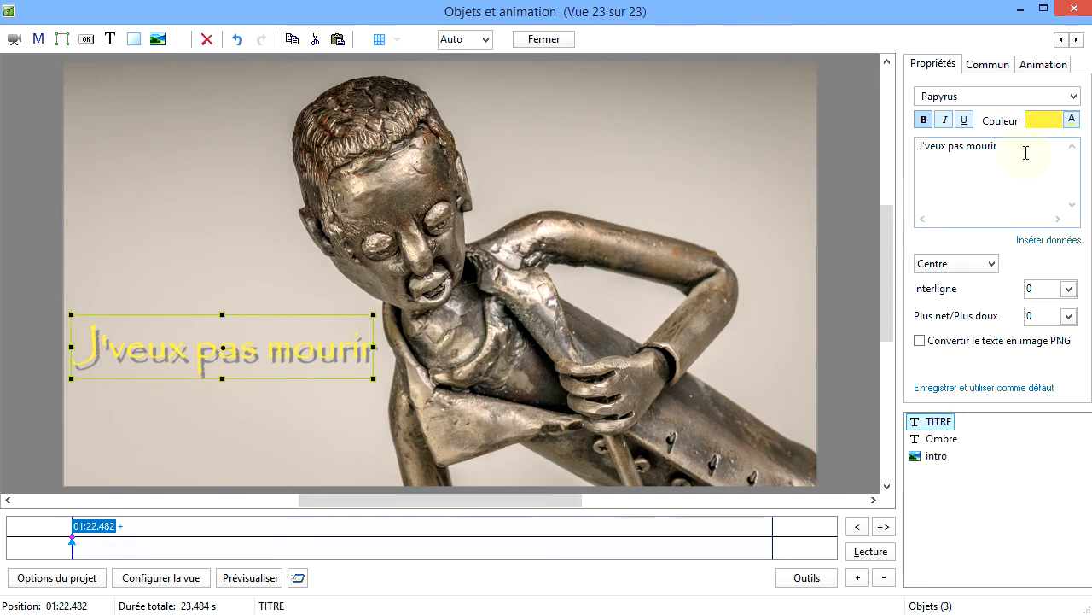
{"action": "left_click", "coordinate": [1056, 68]}
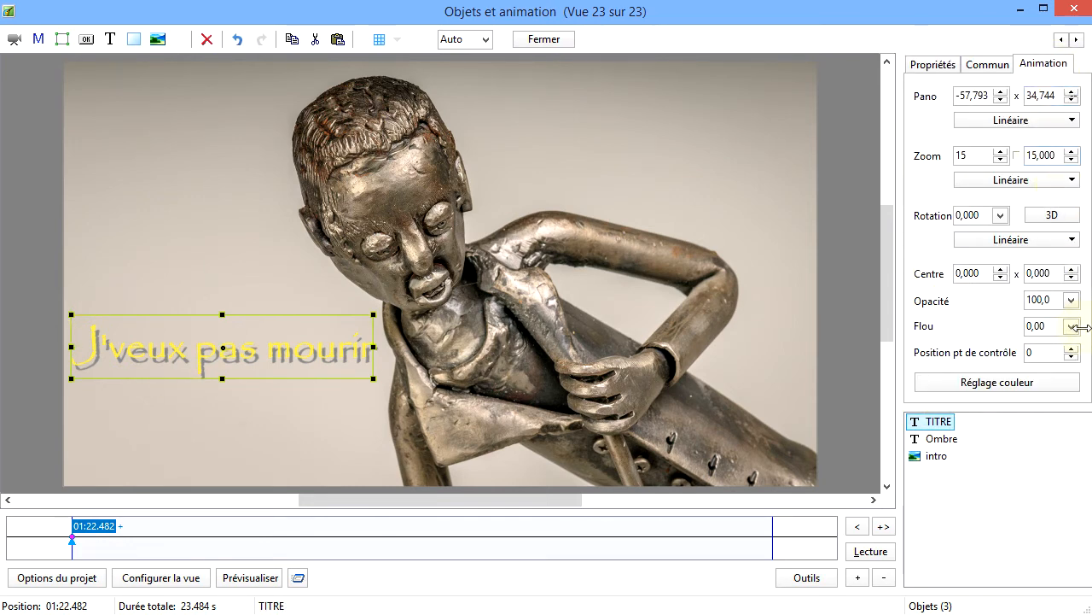
{"action": "left_click", "coordinate": [1072, 302]}
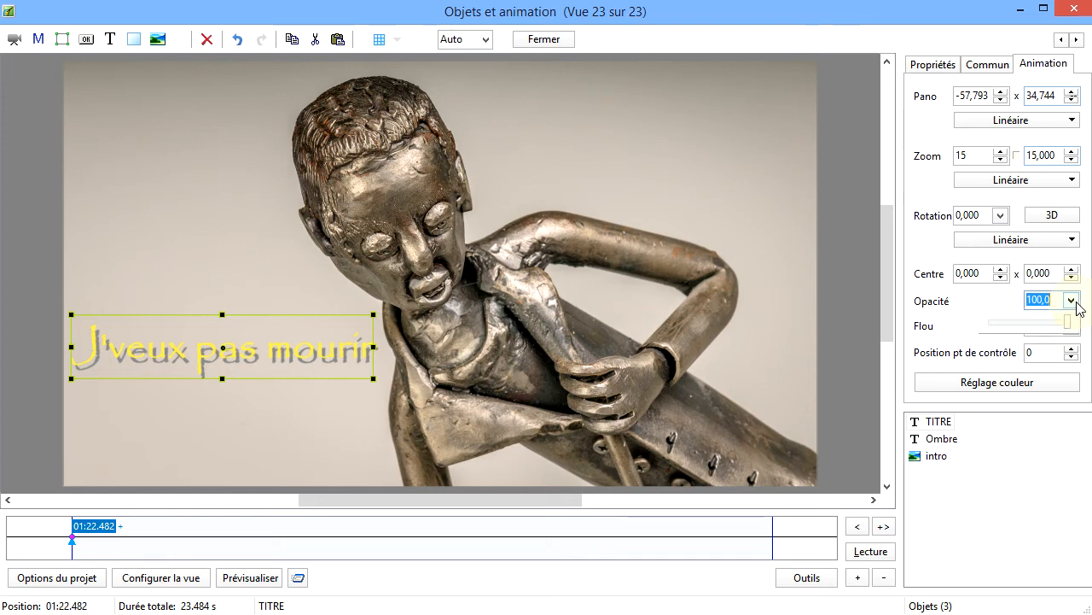
{"action": "left_click_drag", "start_coordinate": [1072, 326], "coordinate": [970, 331]}
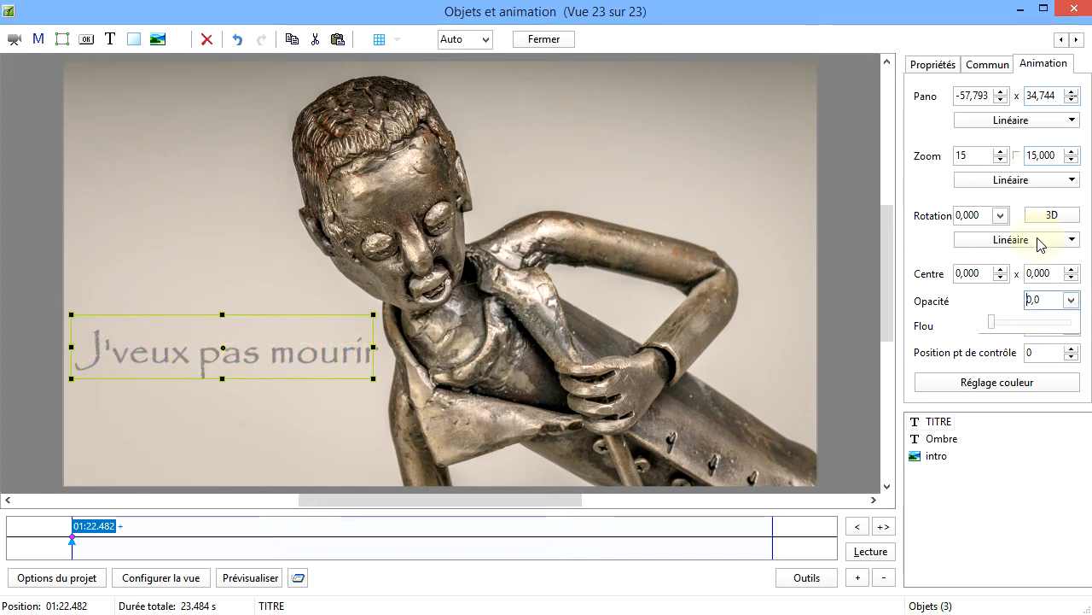
{"action": "left_click", "coordinate": [980, 157]}
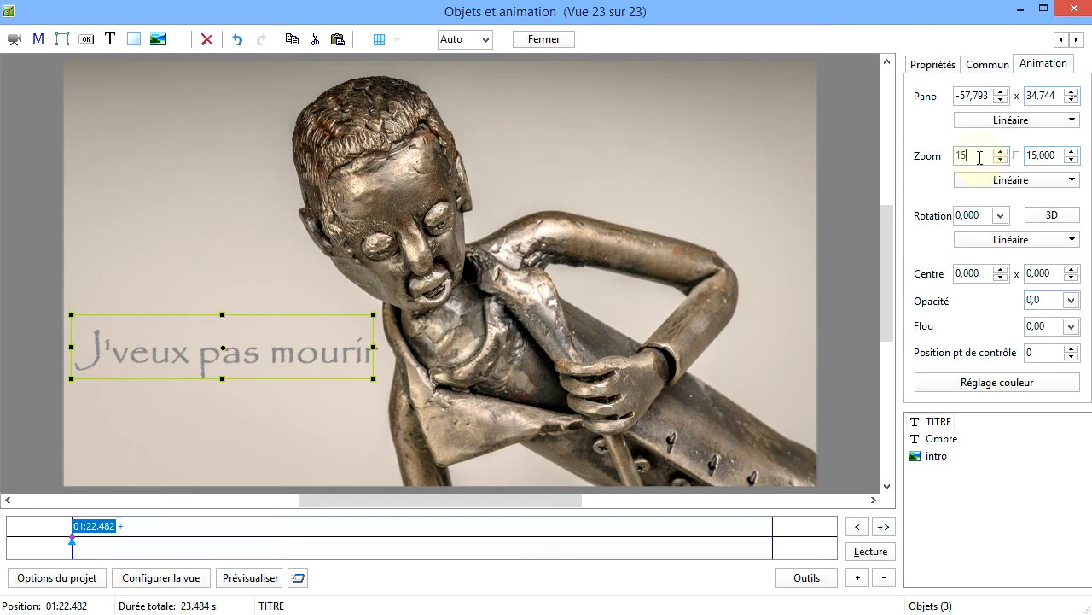
{"action": "left_click_drag", "start_coordinate": [974, 158], "coordinate": [938, 156]}
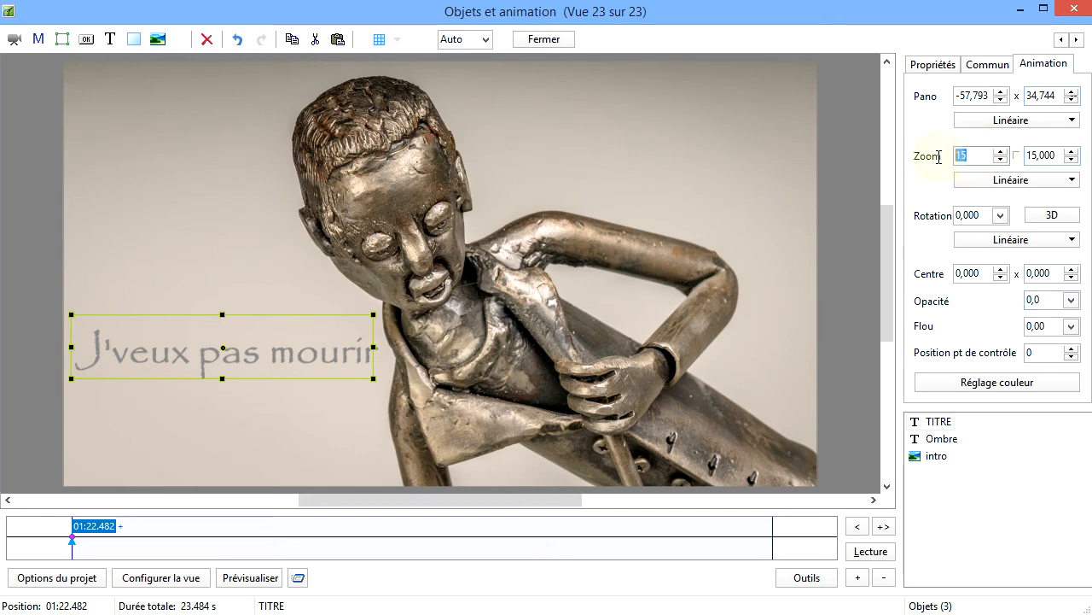
{"action": "type", "text": "0,001"}
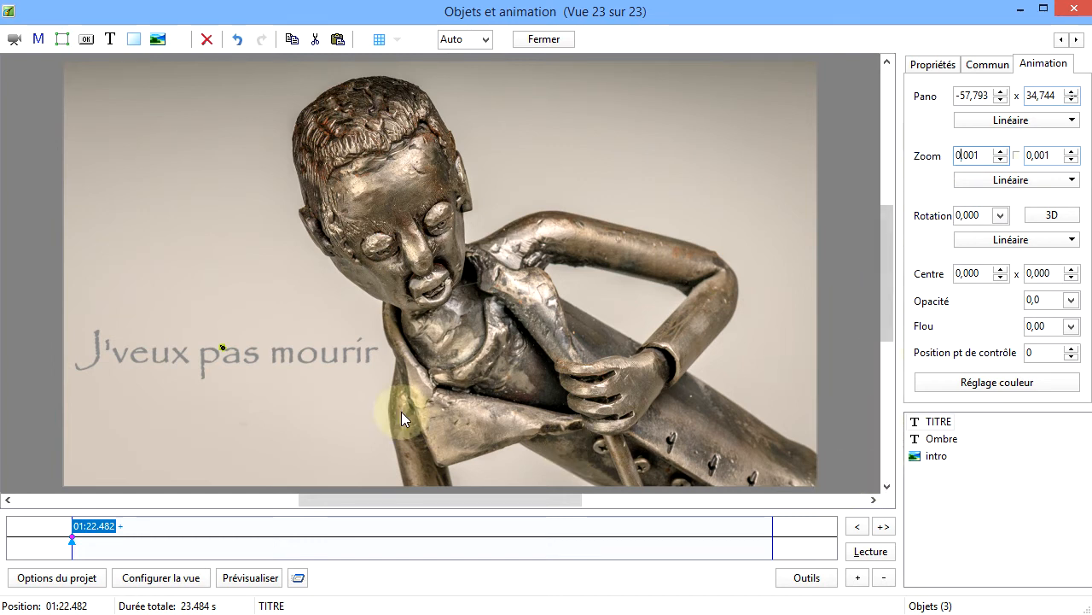
Give Ombre an opacity of 0 and a zoom of 0,001 at the 01:22.482 control point
{"action": "left_click", "coordinate": [347, 357]}
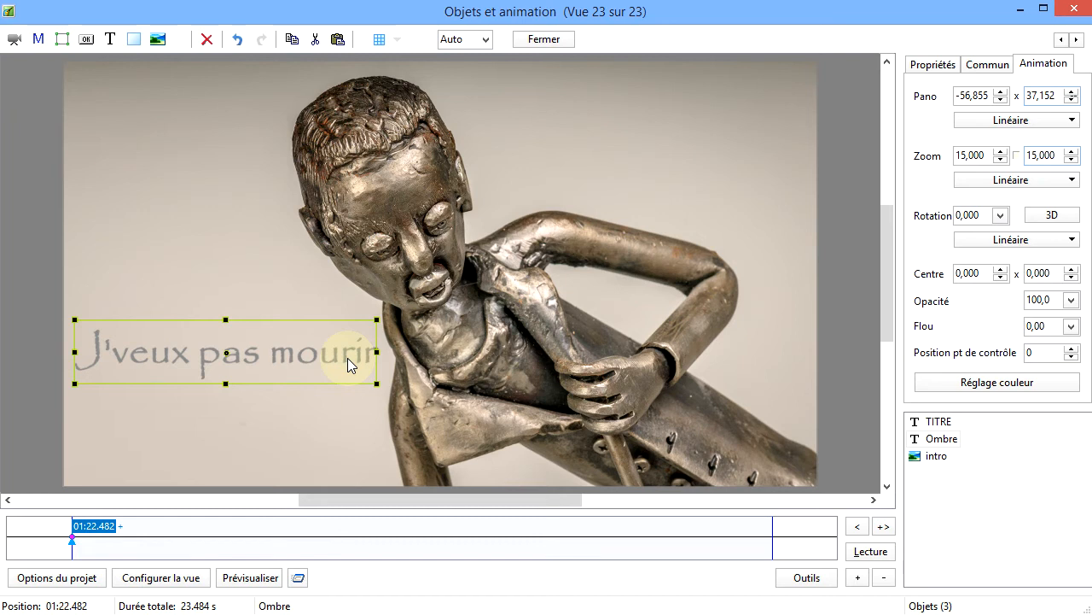
{"action": "left_click", "coordinate": [943, 438]}
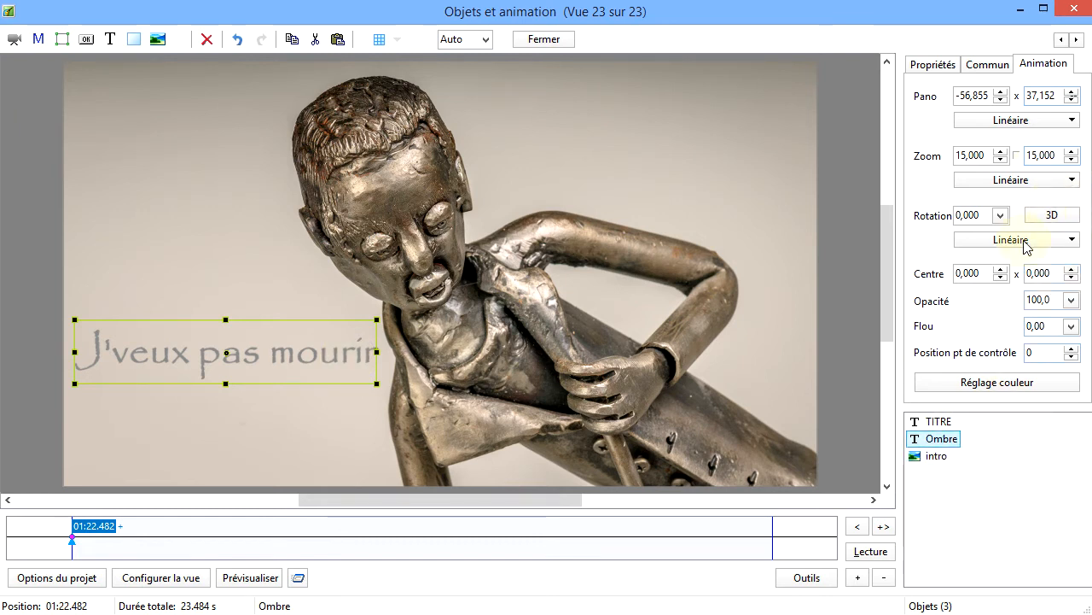
{"action": "left_click", "coordinate": [1072, 300]}
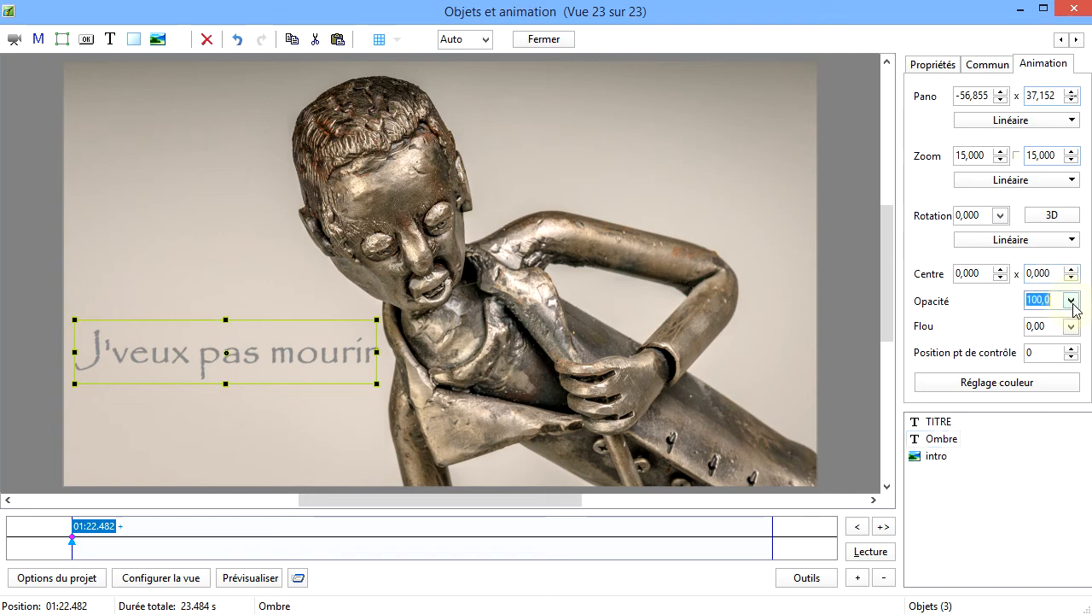
{"action": "left_click_drag", "start_coordinate": [1066, 329], "coordinate": [965, 333]}
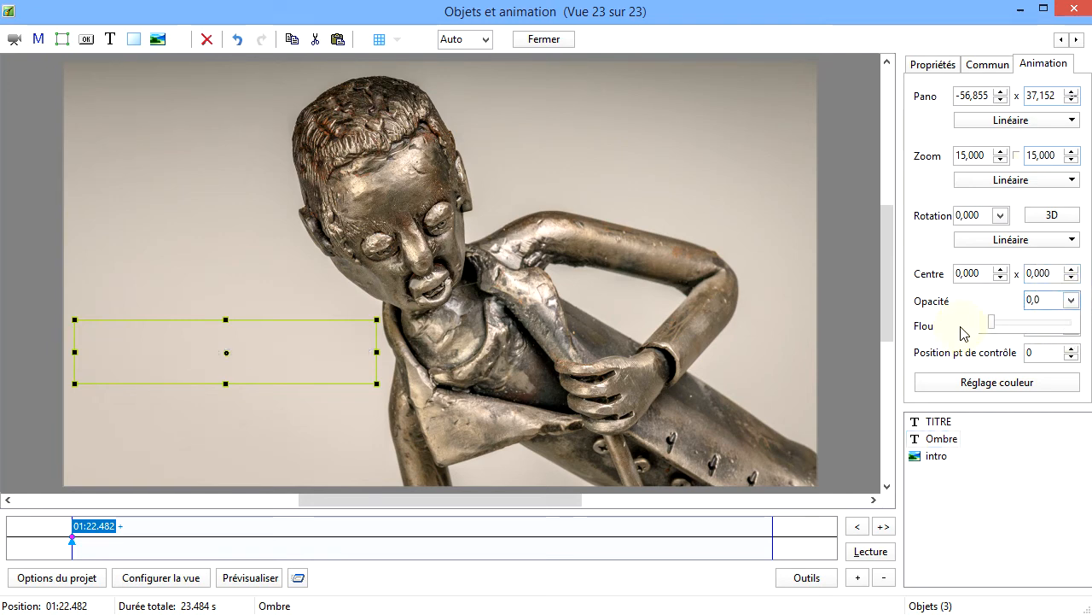
{"action": "left_click", "coordinate": [989, 153]}
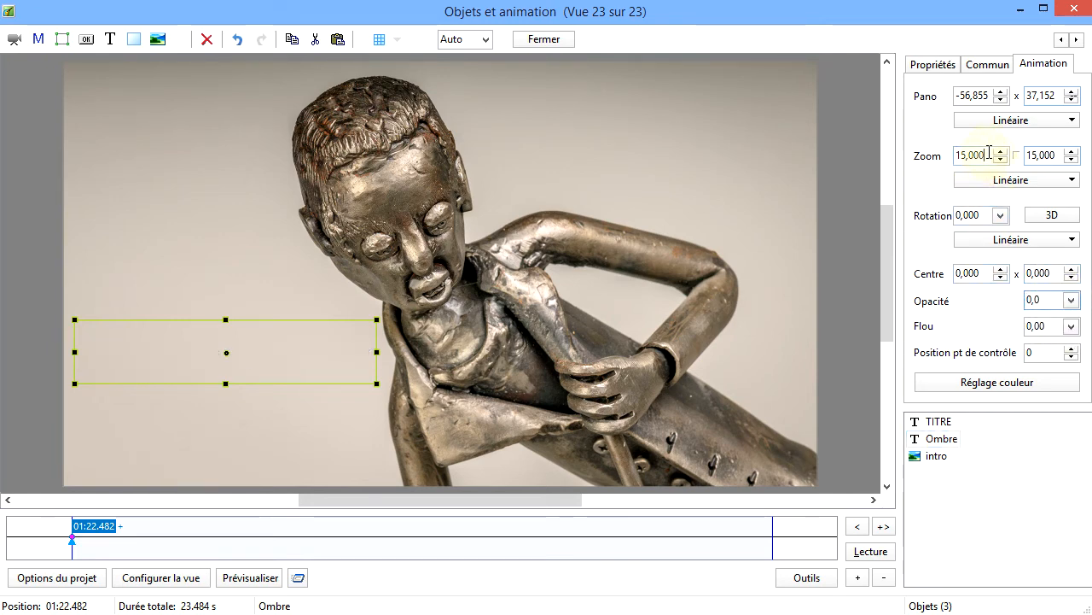
{"action": "left_click_drag", "start_coordinate": [989, 154], "coordinate": [907, 154]}
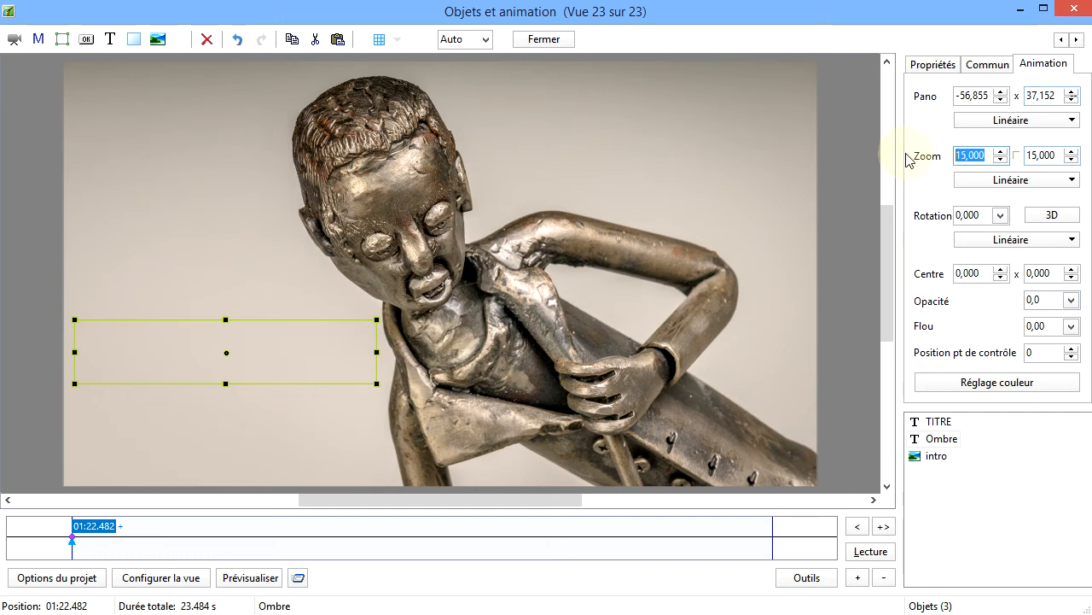
{"action": "type", "text": "0"}
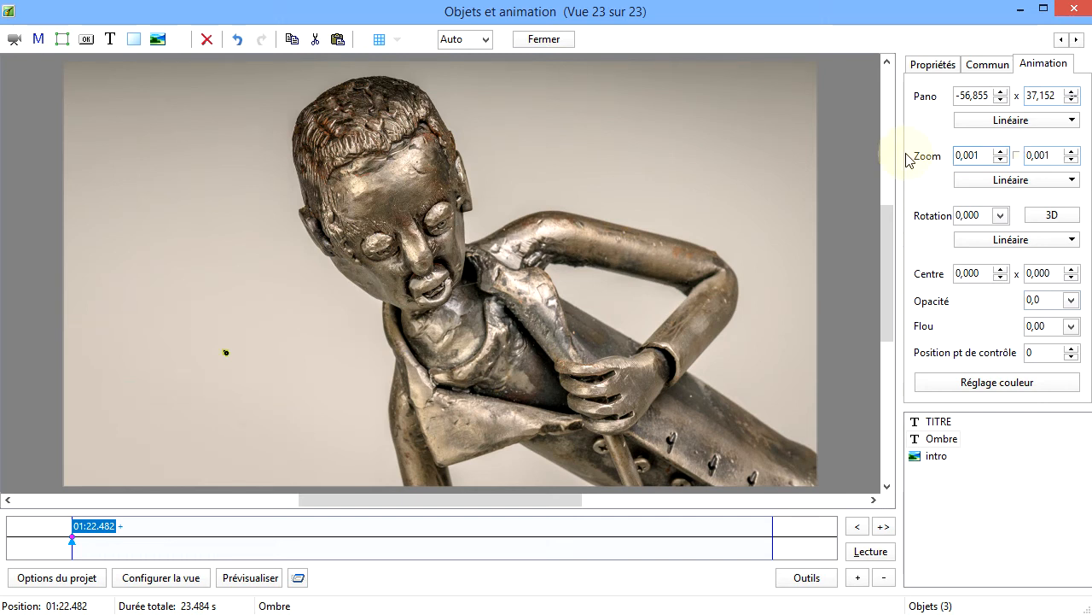
Add a control point to TITRE at 01:26.087
{"action": "left_click_drag", "start_coordinate": [225, 352], "coordinate": [222, 347]}
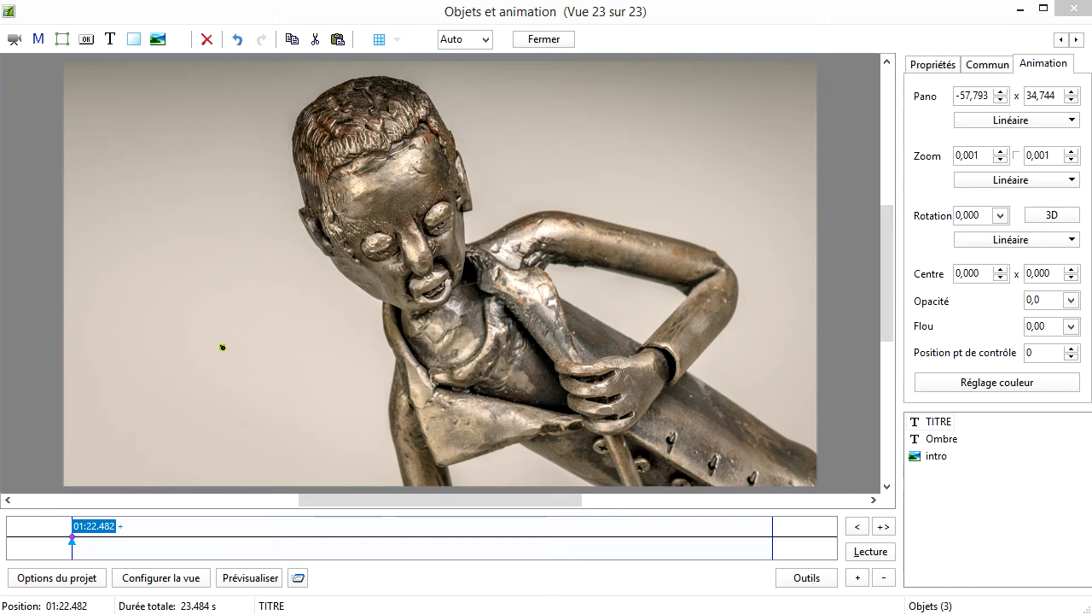
{"action": "left_click", "coordinate": [179, 543]}
{"action": "right_click", "coordinate": [179, 543]}
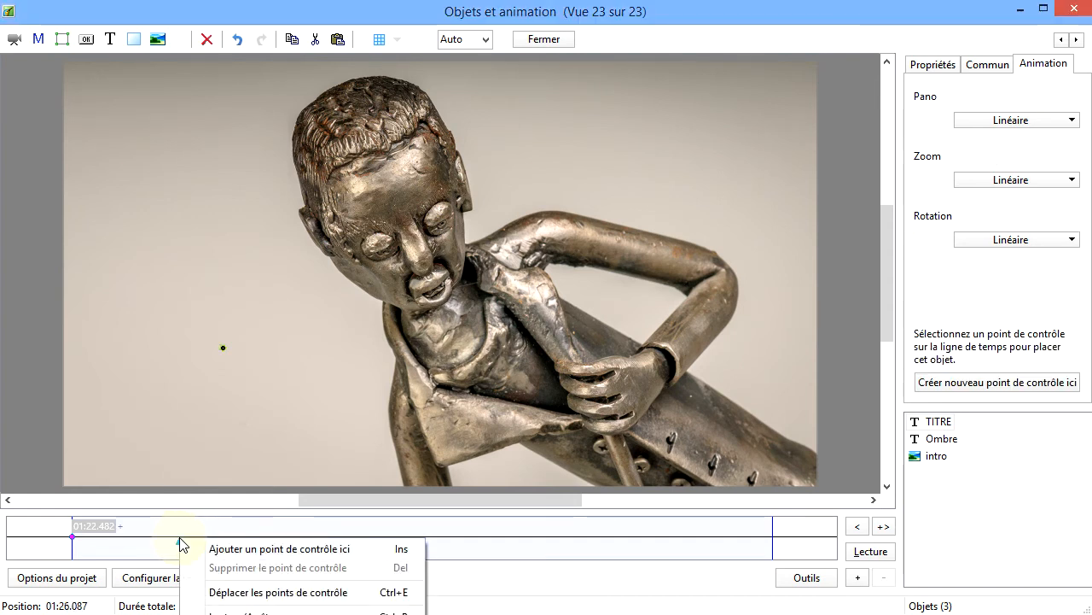
{"action": "left_click", "coordinate": [240, 551]}
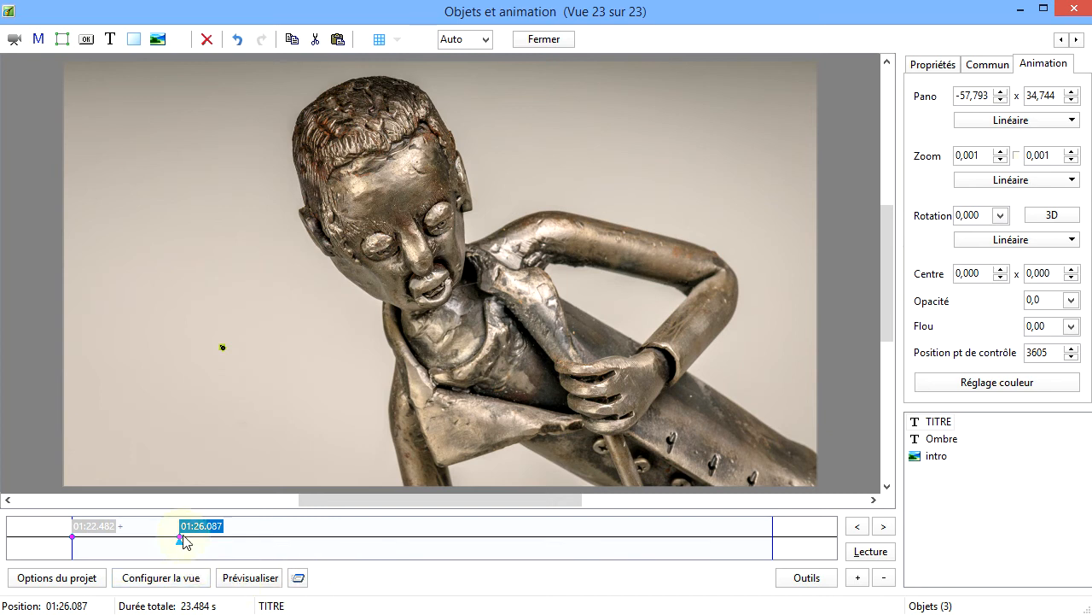
Create a matching control point for Ombre at 01:26.087
{"action": "left_click", "coordinate": [929, 422]}
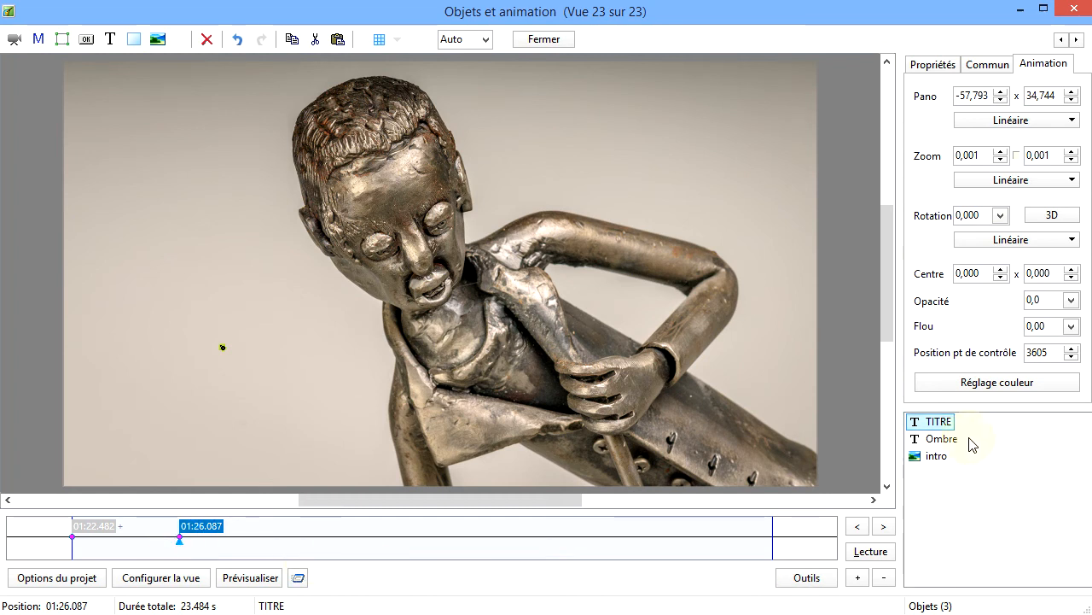
{"action": "left_click", "coordinate": [937, 442]}
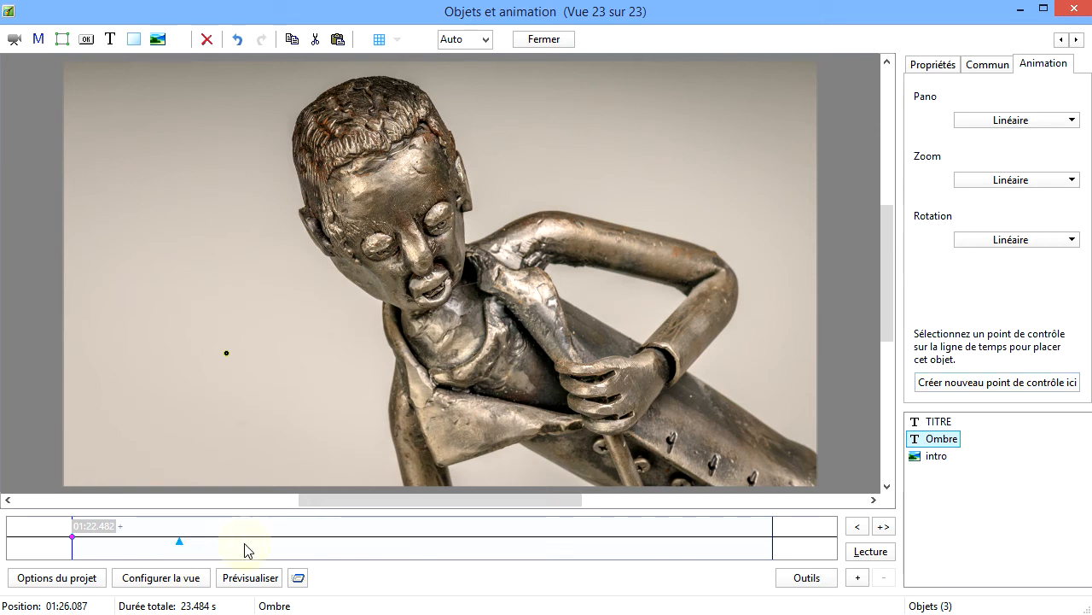
{"action": "left_click", "coordinate": [1003, 384]}
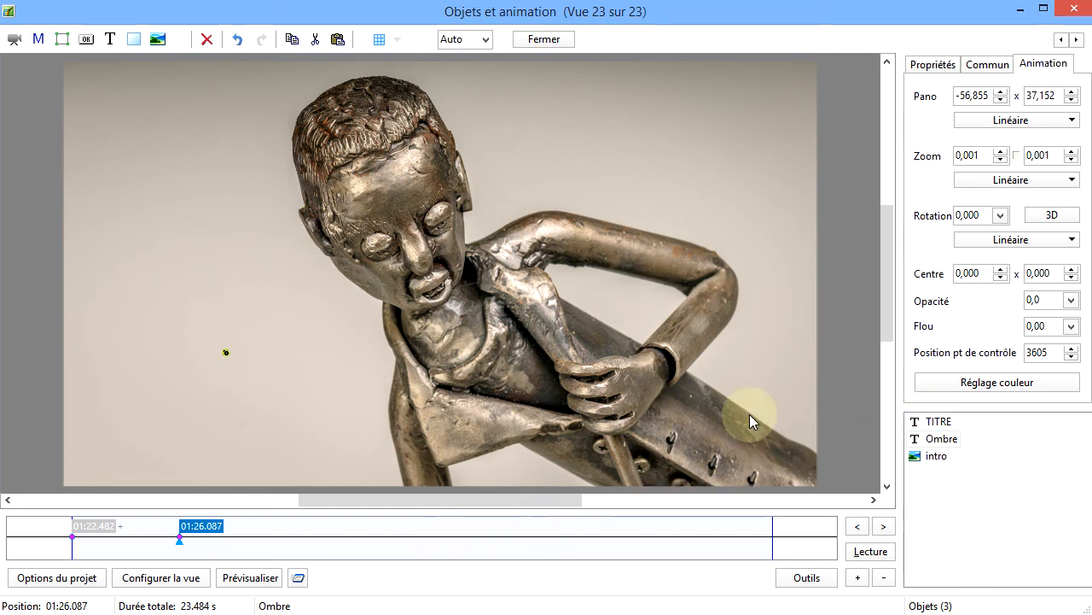
Add a further control point to TITRE at 01:30.406
{"action": "left_click", "coordinate": [932, 425]}
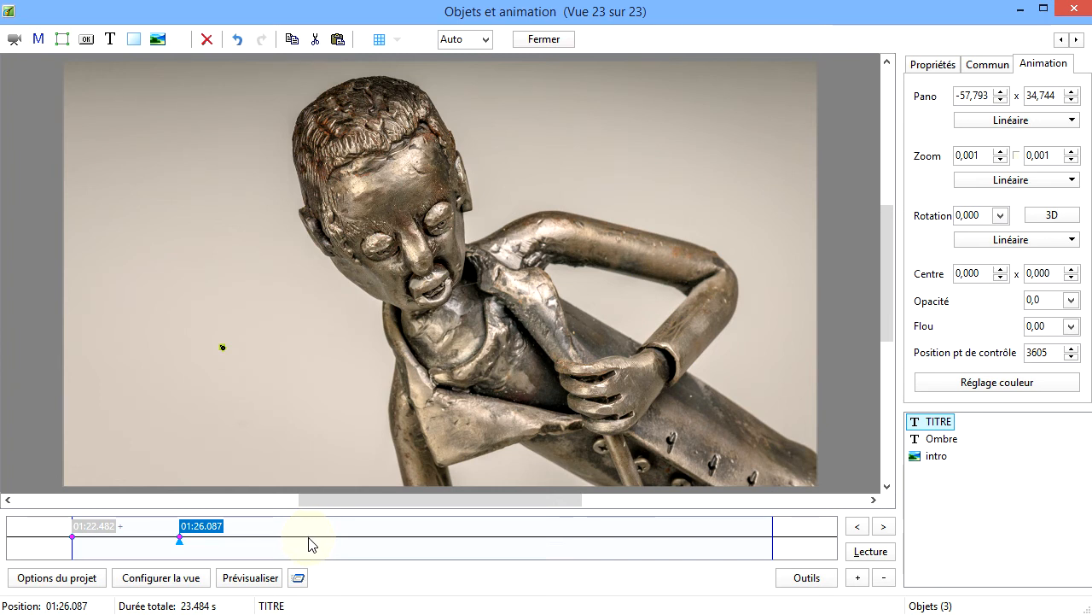
{"action": "left_click", "coordinate": [311, 543]}
{"action": "right_click", "coordinate": [309, 540]}
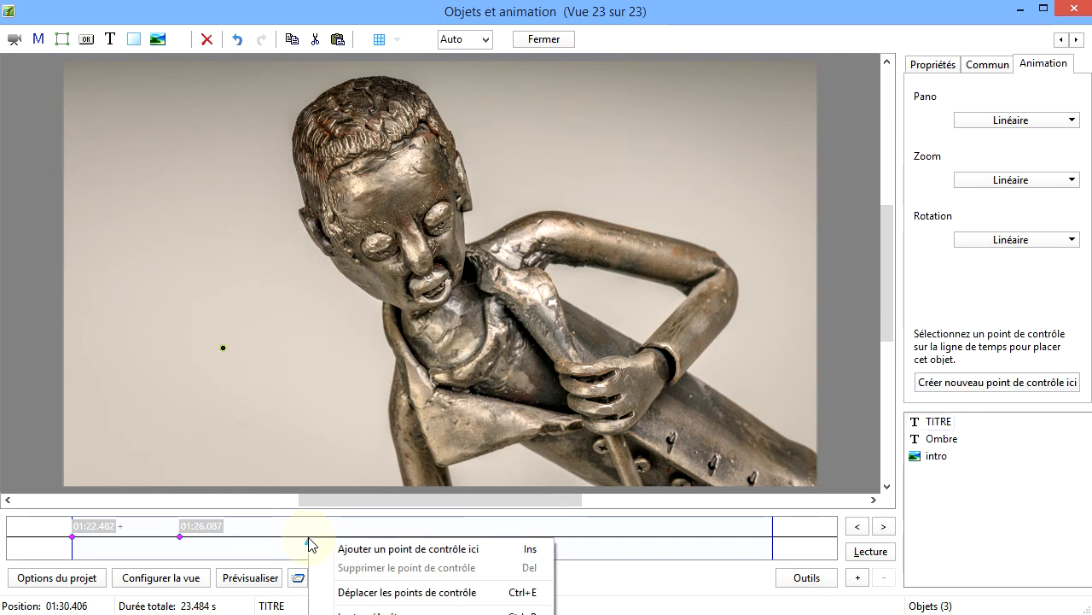
{"action": "left_click", "coordinate": [369, 549]}
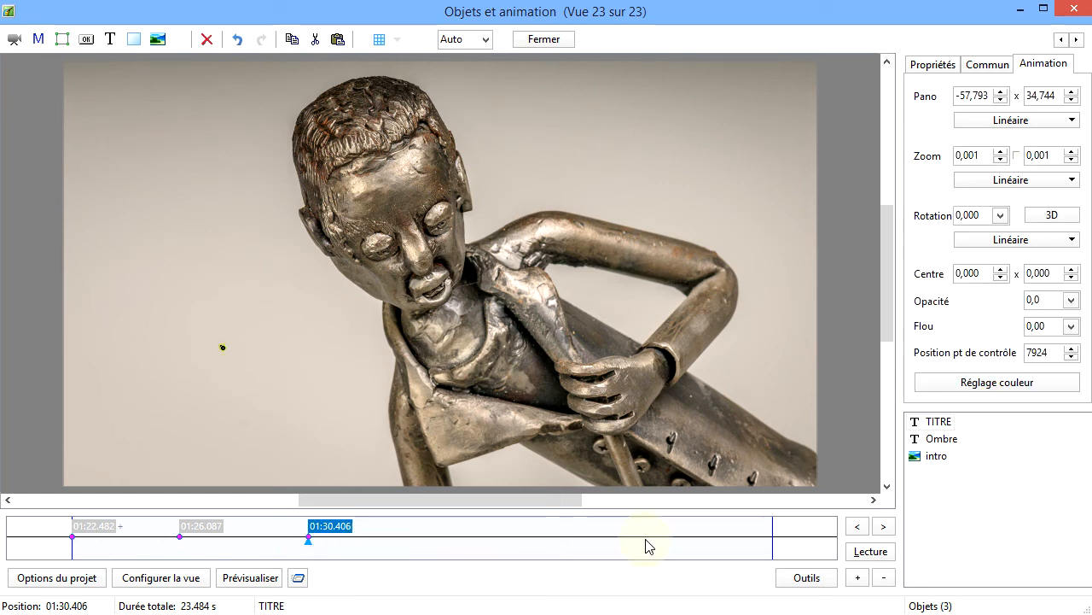
Set TITRE's opacity to 100 and its zoom to 15 at the 01:30.406 control point
{"action": "left_click", "coordinate": [1072, 303]}
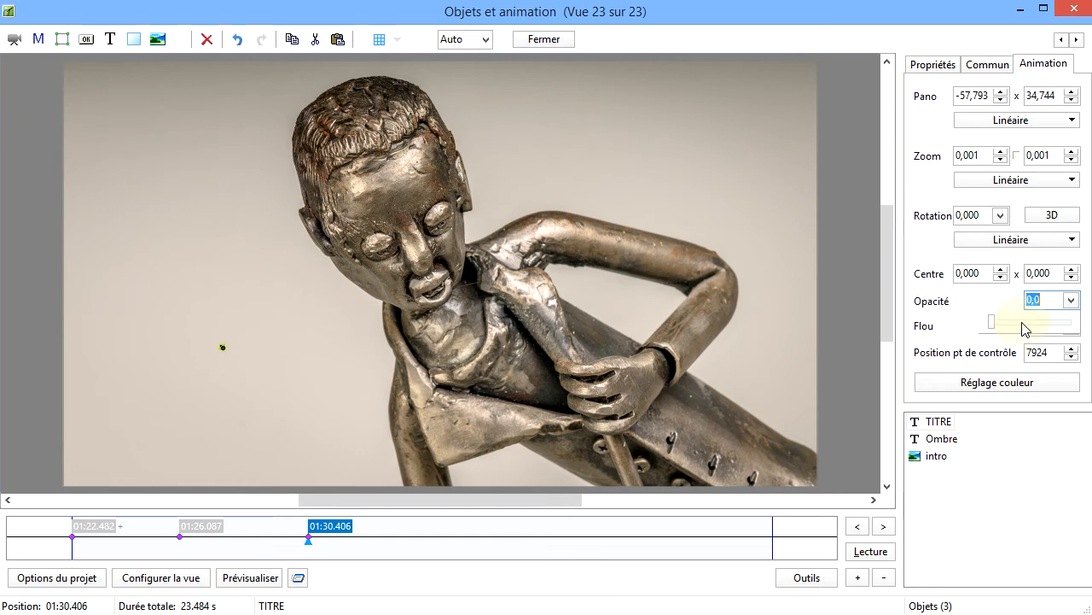
{"action": "left_click_drag", "start_coordinate": [993, 325], "coordinate": [1075, 333]}
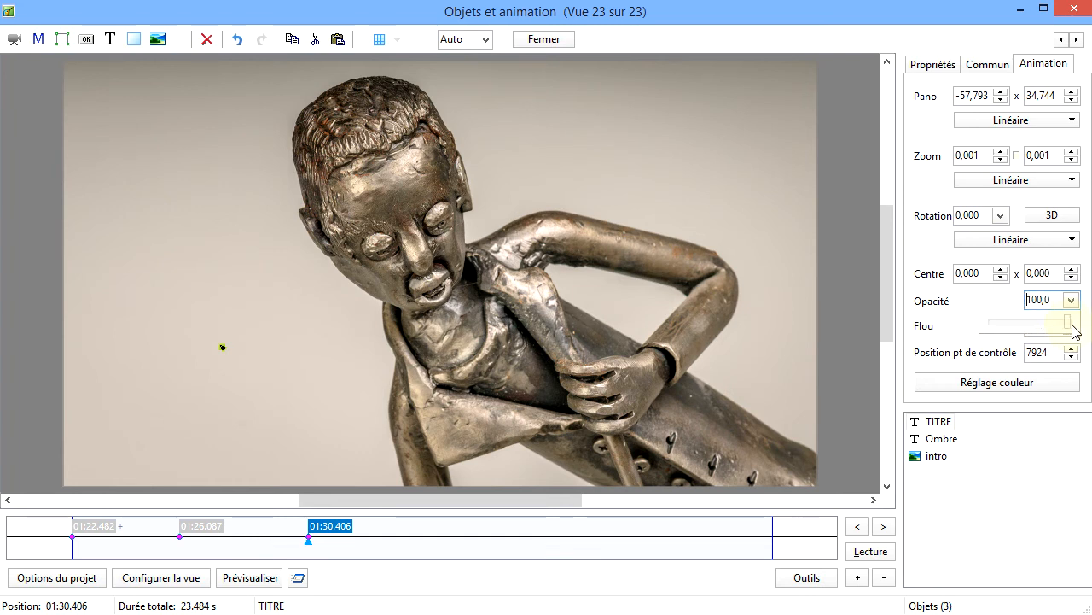
{"action": "double_click", "coordinate": [982, 156]}
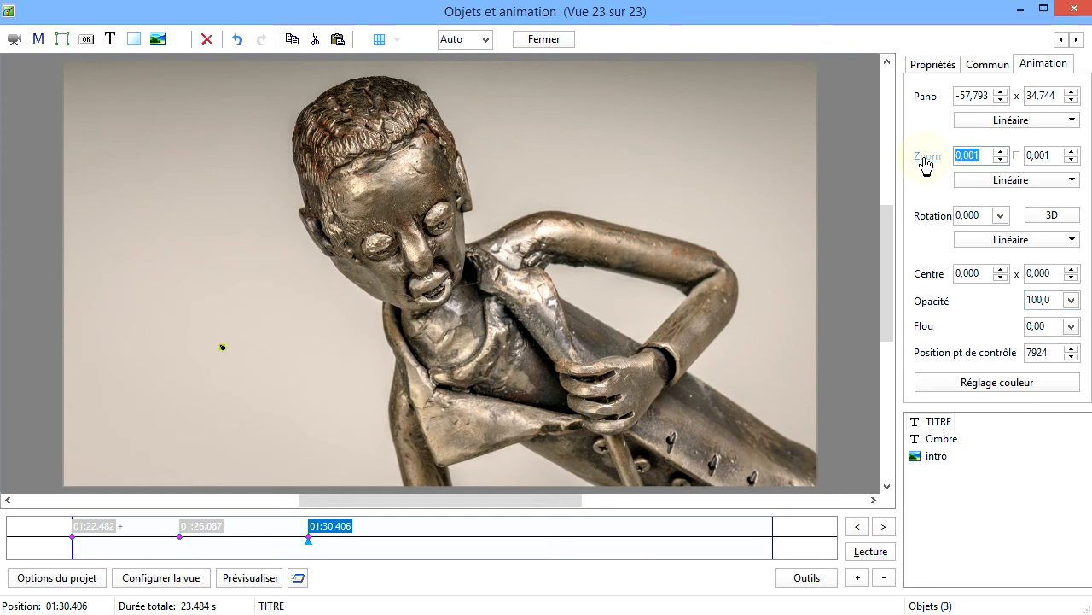
{"action": "type", "text": "15"}
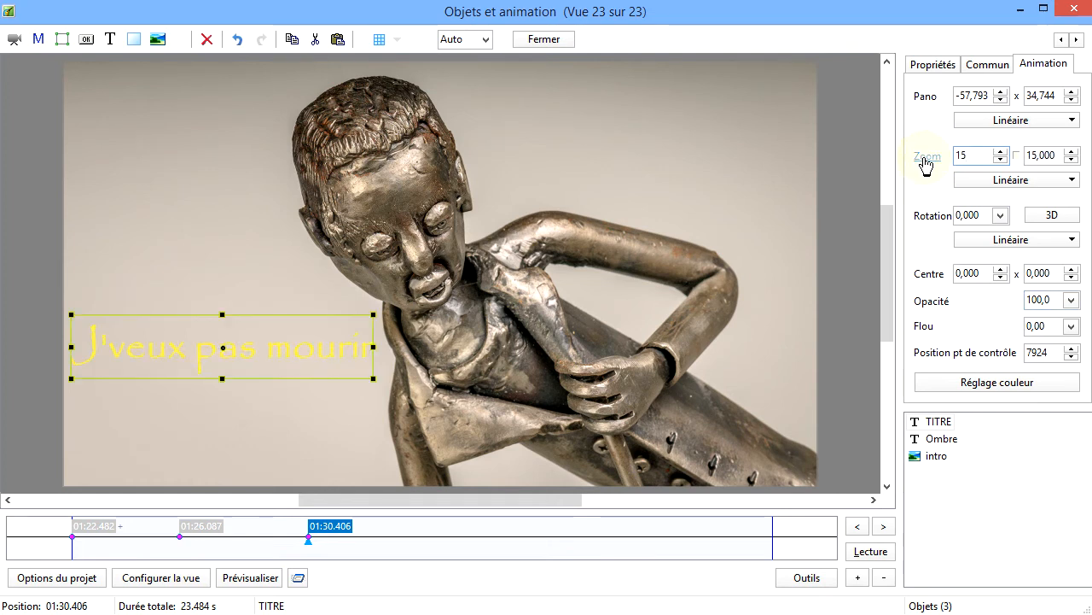
Create a matching control point for Ombre at 01:30.406 with an opacity of 100 and a zoom of 15
{"action": "left_click", "coordinate": [936, 441]}
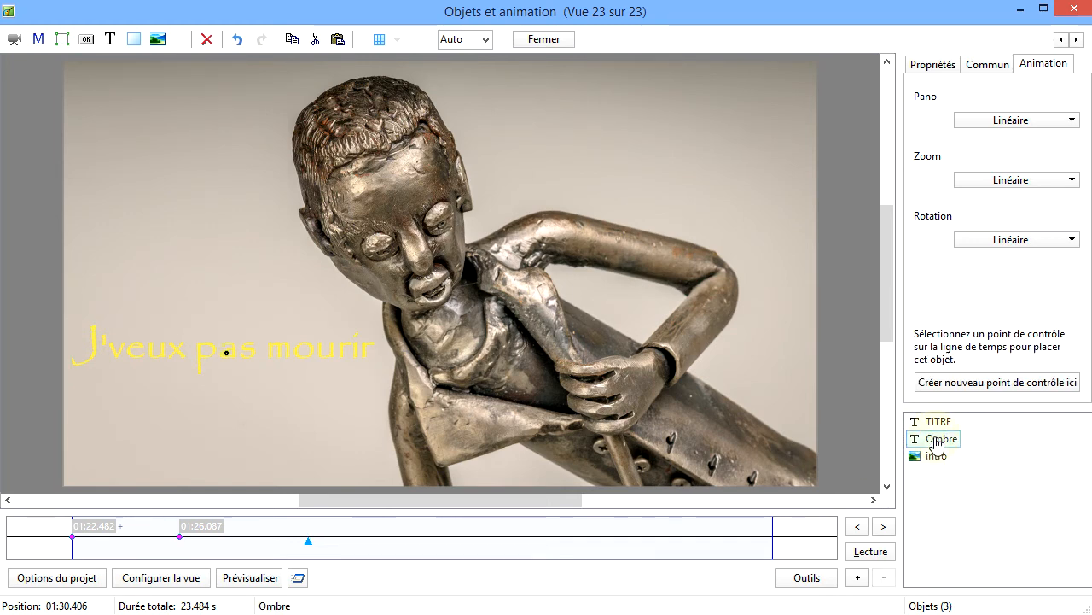
{"action": "left_click", "coordinate": [1005, 385]}
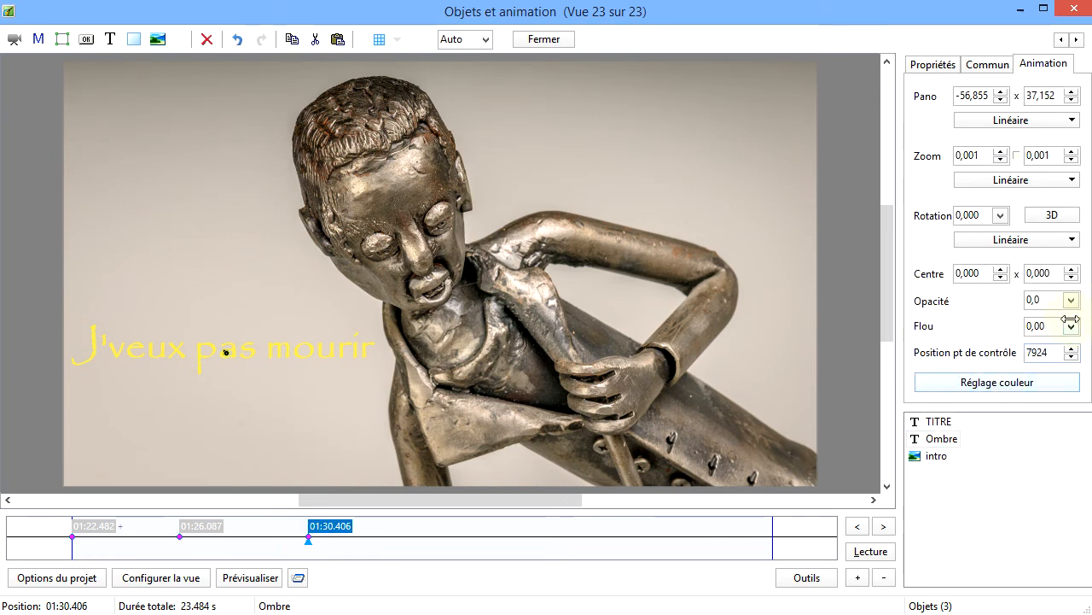
{"action": "left_click", "coordinate": [1071, 304]}
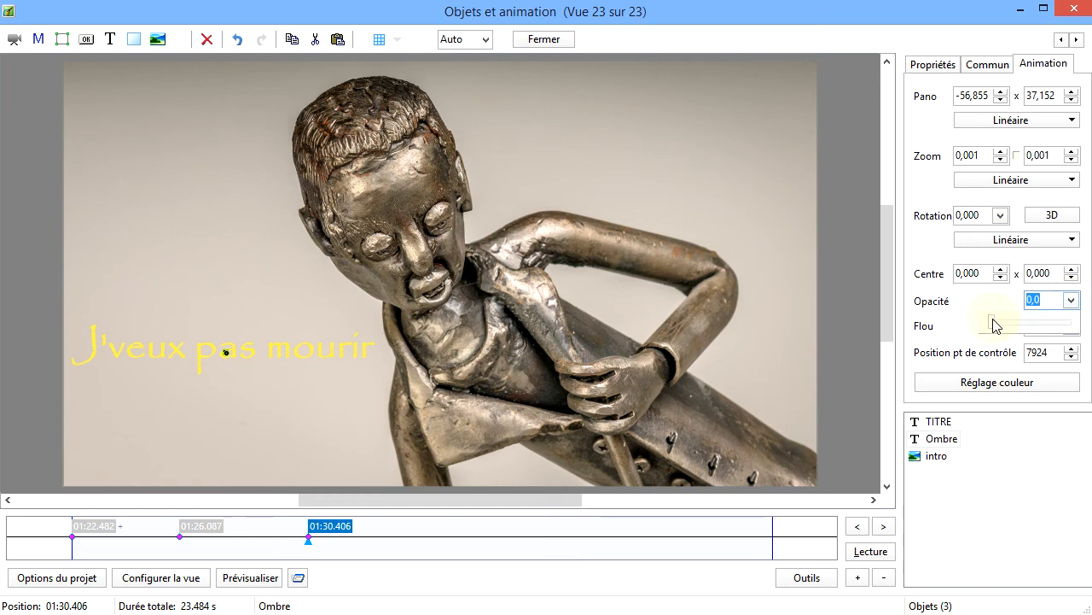
{"action": "left_click_drag", "start_coordinate": [994, 325], "coordinate": [1068, 323]}
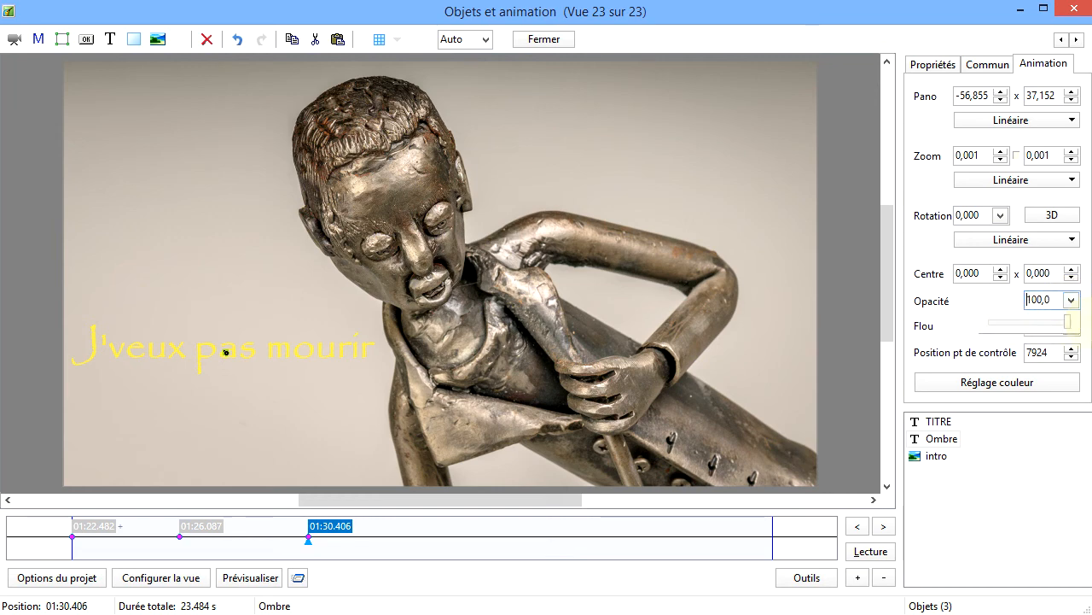
{"action": "left_click", "coordinate": [980, 154]}
{"action": "left_click_drag", "start_coordinate": [980, 153], "coordinate": [924, 151]}
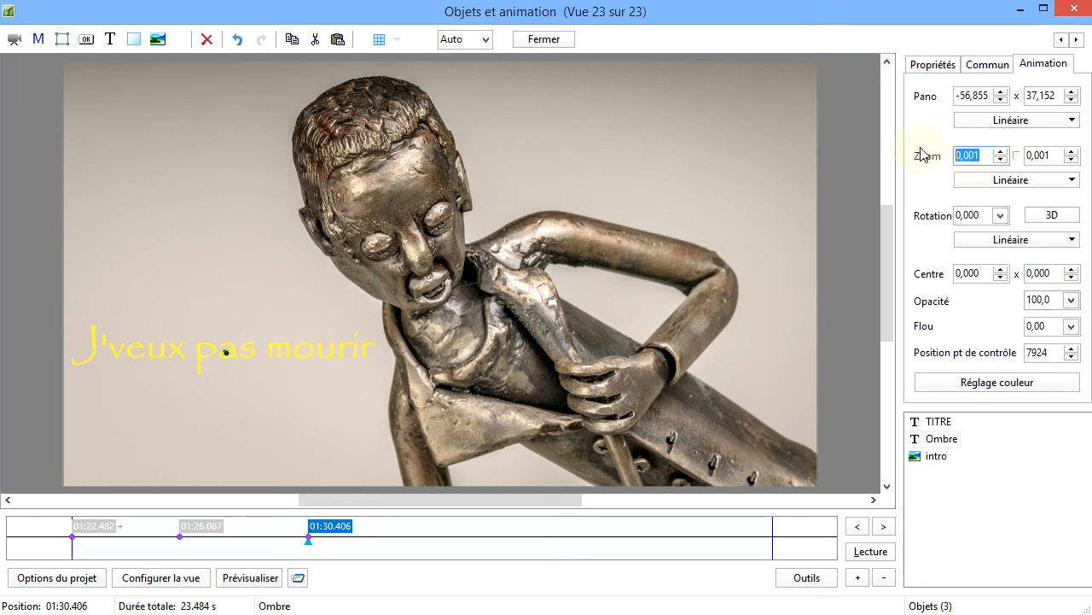
{"action": "type", "text": "15"}
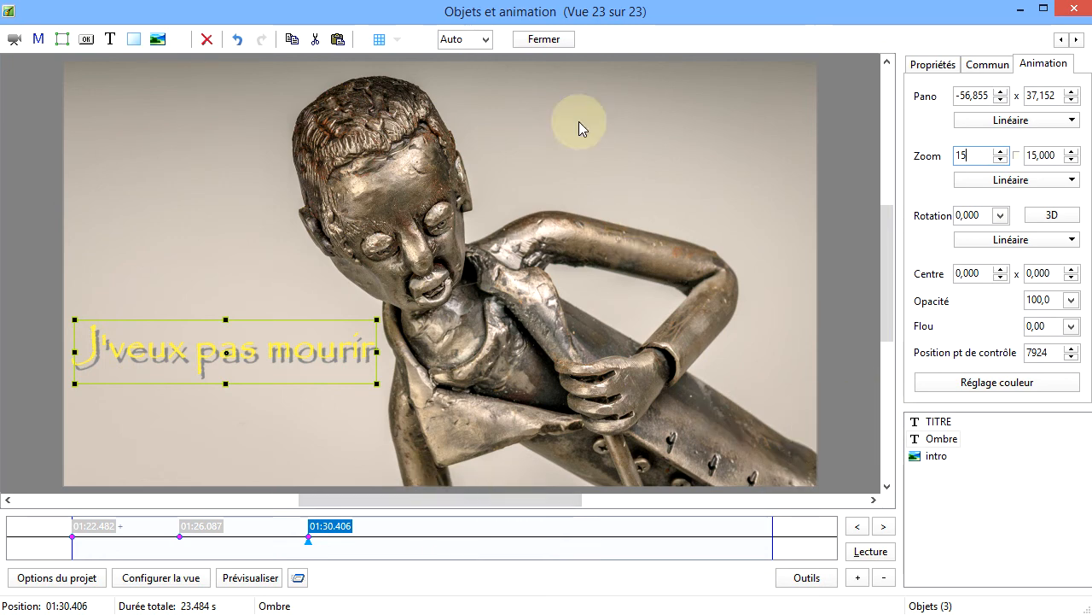
Add a further control point to Ombre at 01:37.928
{"action": "left_click", "coordinate": [484, 40]}
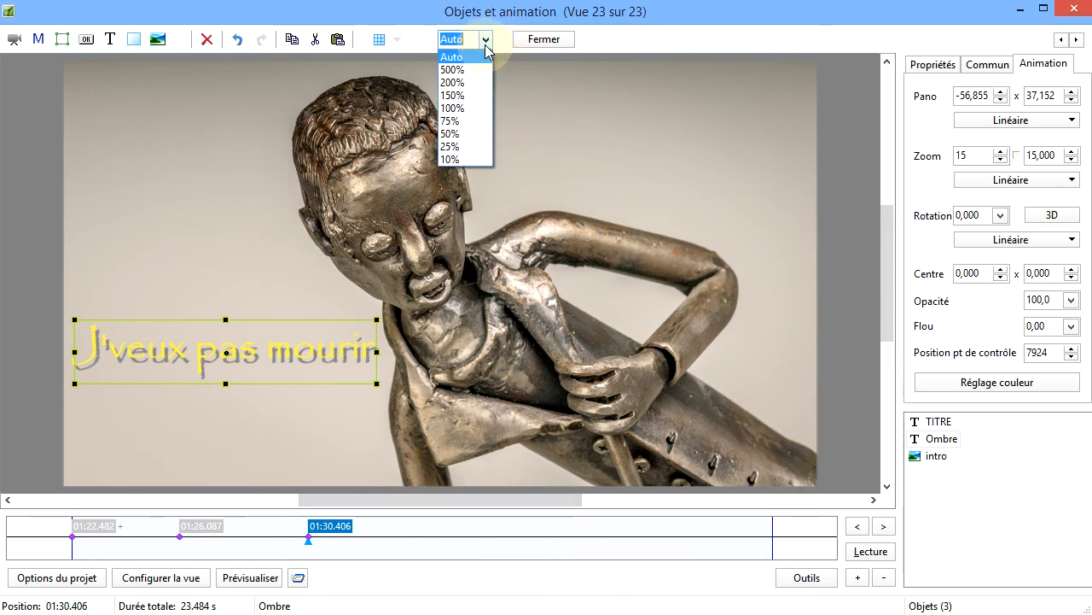
{"action": "left_click", "coordinate": [473, 121]}
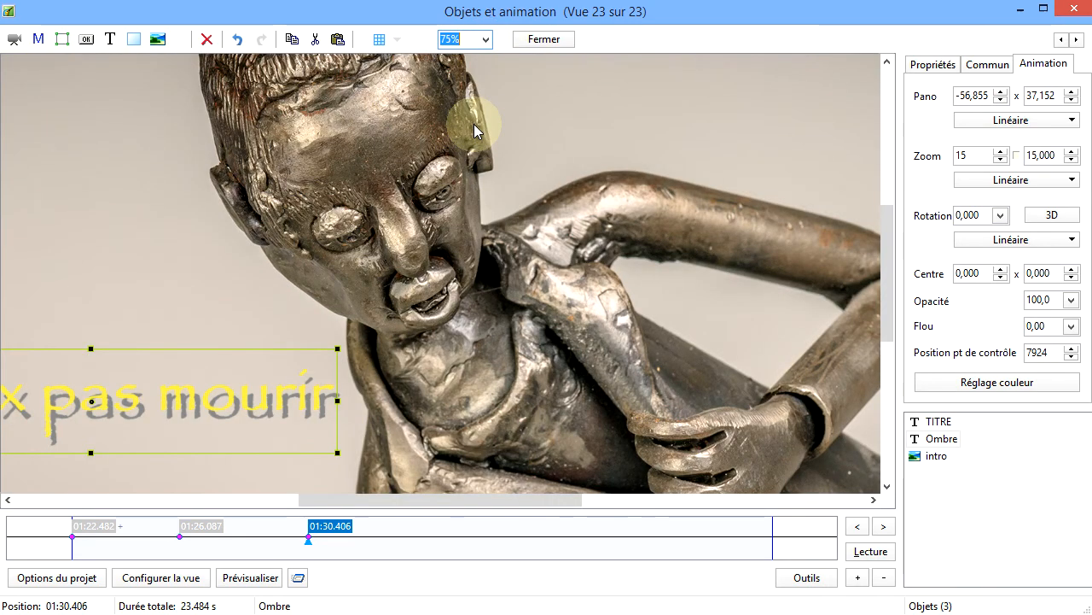
{"action": "left_click", "coordinate": [485, 39]}
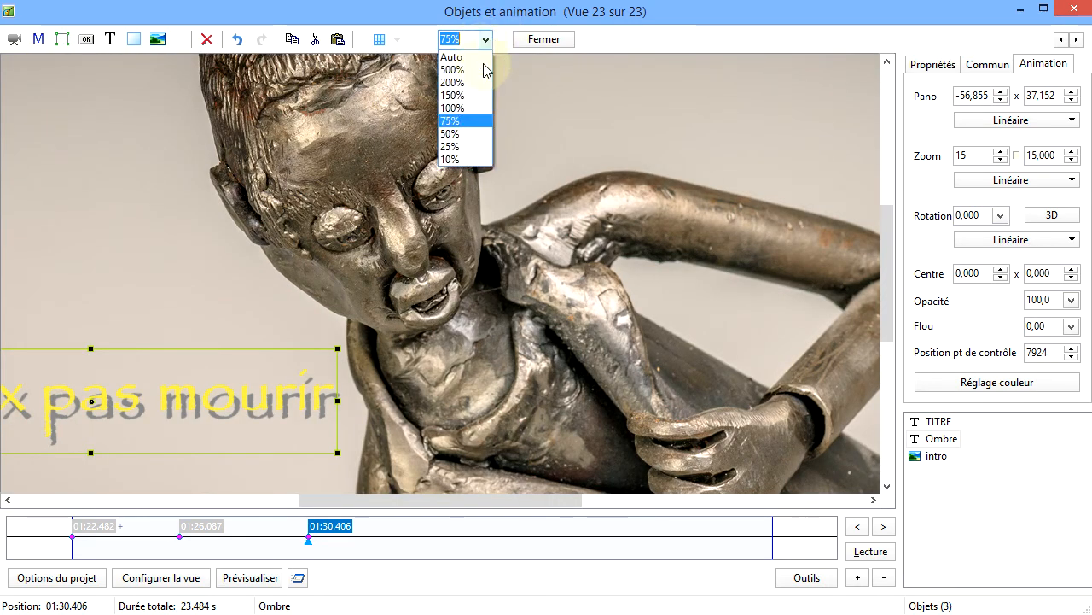
{"action": "left_click", "coordinate": [468, 148]}
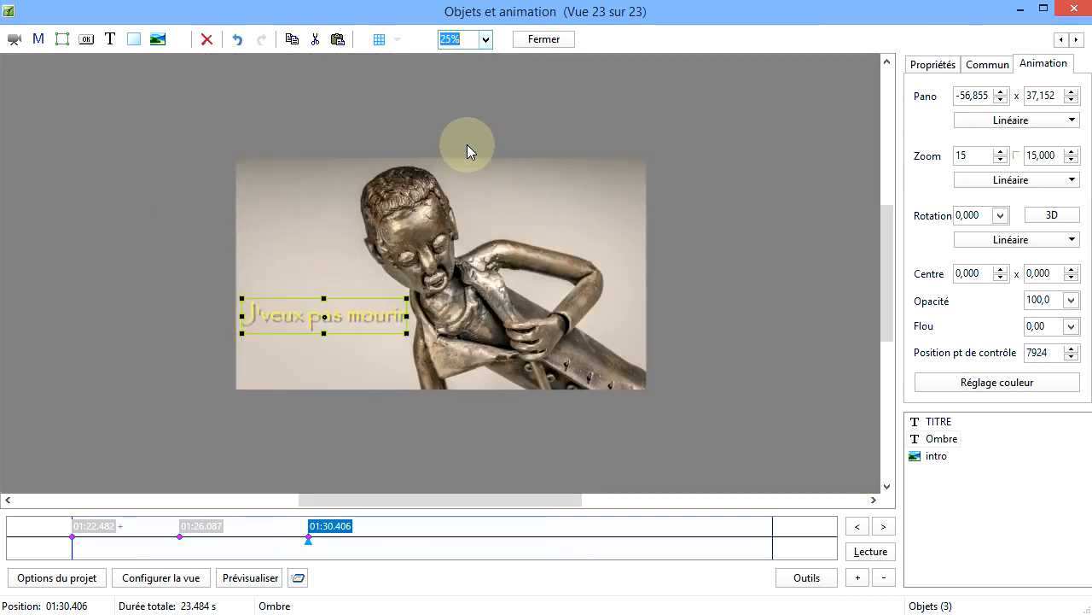
{"action": "left_click", "coordinate": [486, 39]}
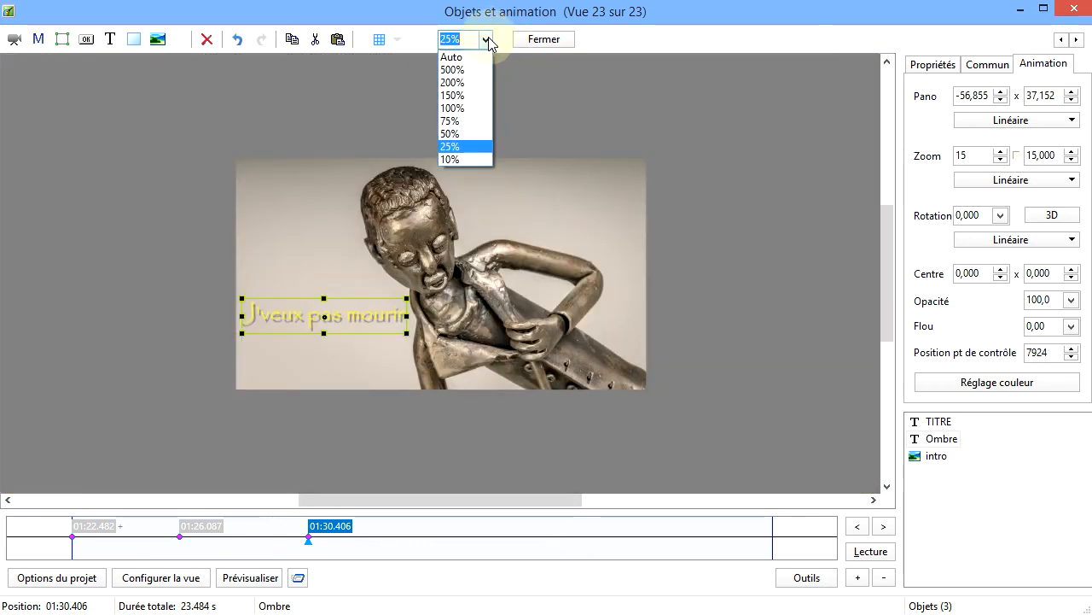
{"action": "left_click", "coordinate": [469, 135]}
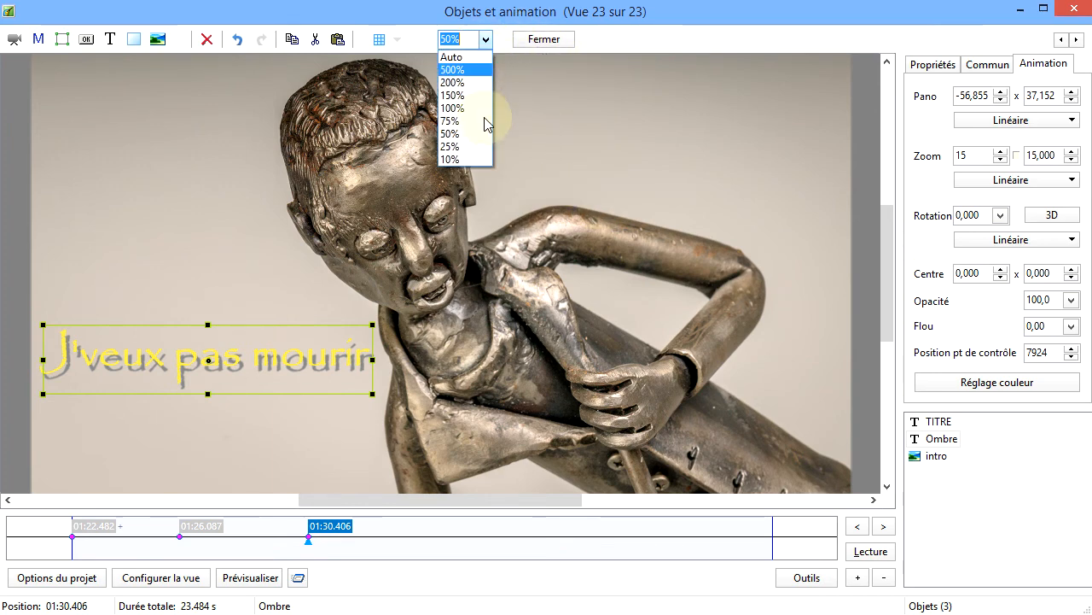
{"action": "left_click", "coordinate": [471, 147]}
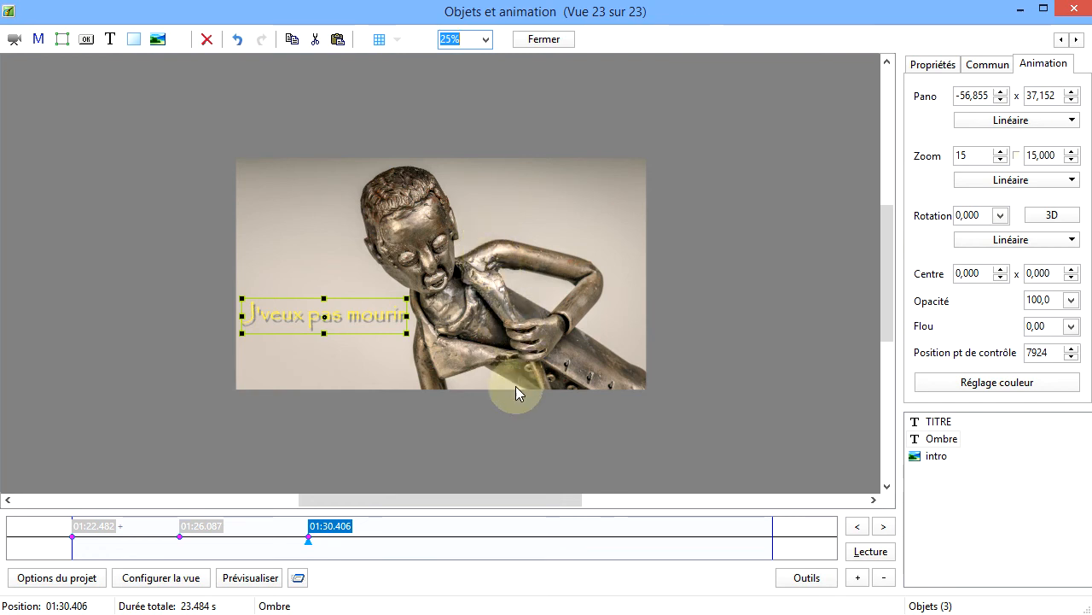
{"action": "left_click", "coordinate": [939, 439]}
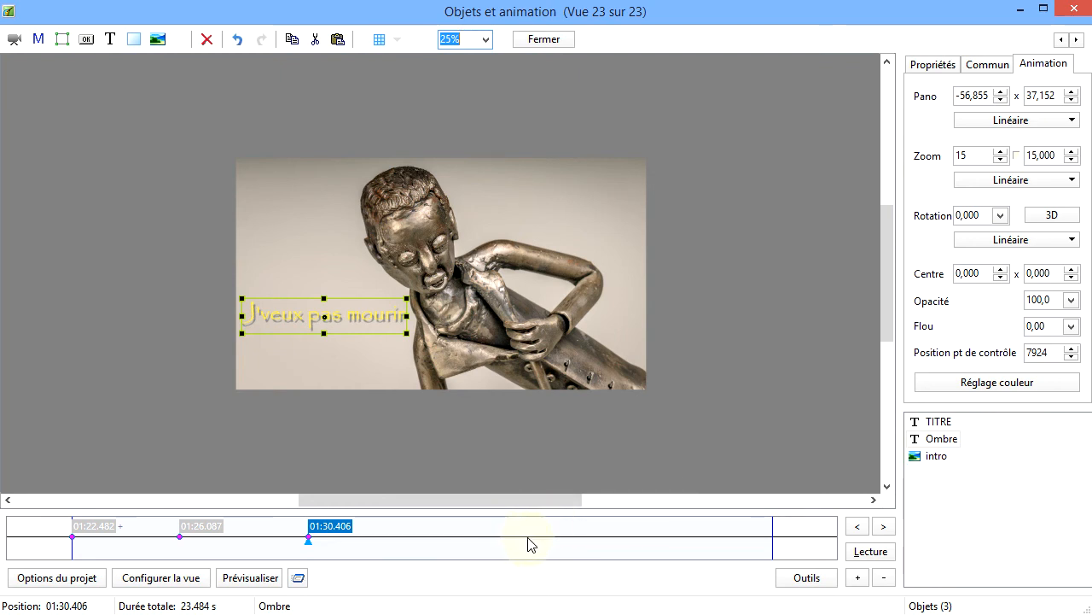
{"action": "left_click", "coordinate": [531, 543]}
{"action": "right_click", "coordinate": [531, 543]}
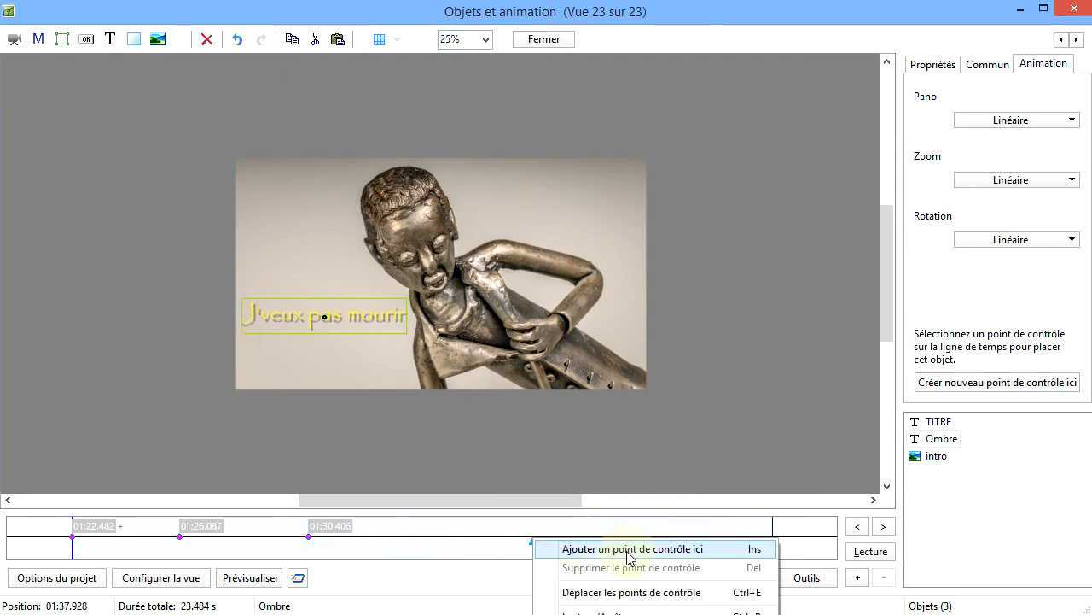
{"action": "left_click", "coordinate": [628, 550]}
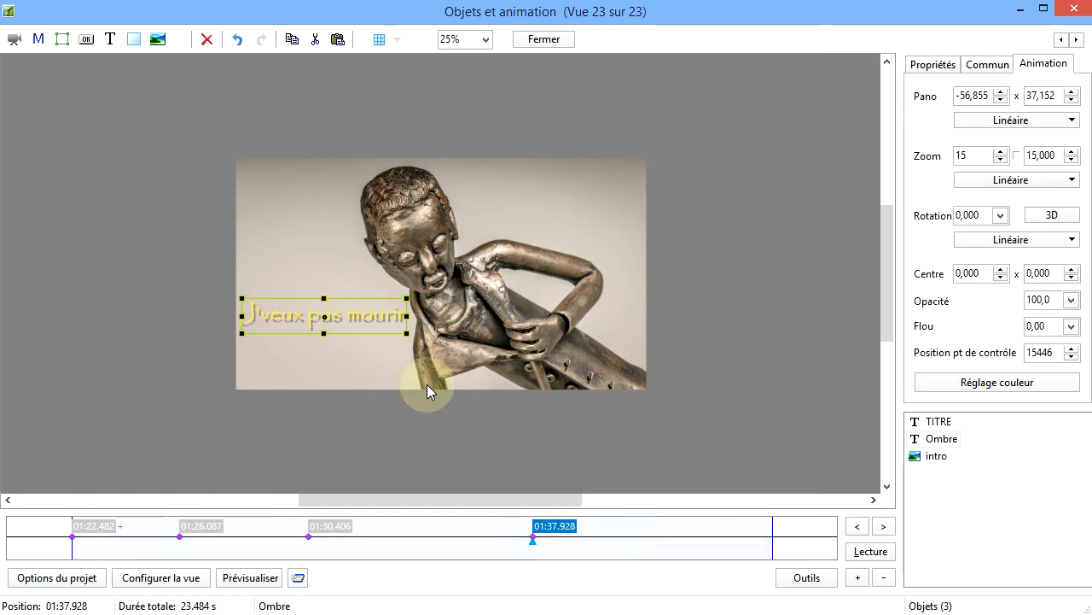
Move Ombre at 01:37.928 below the slide's lower edge, to a pano of about 1 x 162, and rotate it about 34 degrees
{"action": "left_click", "coordinate": [371, 328]}
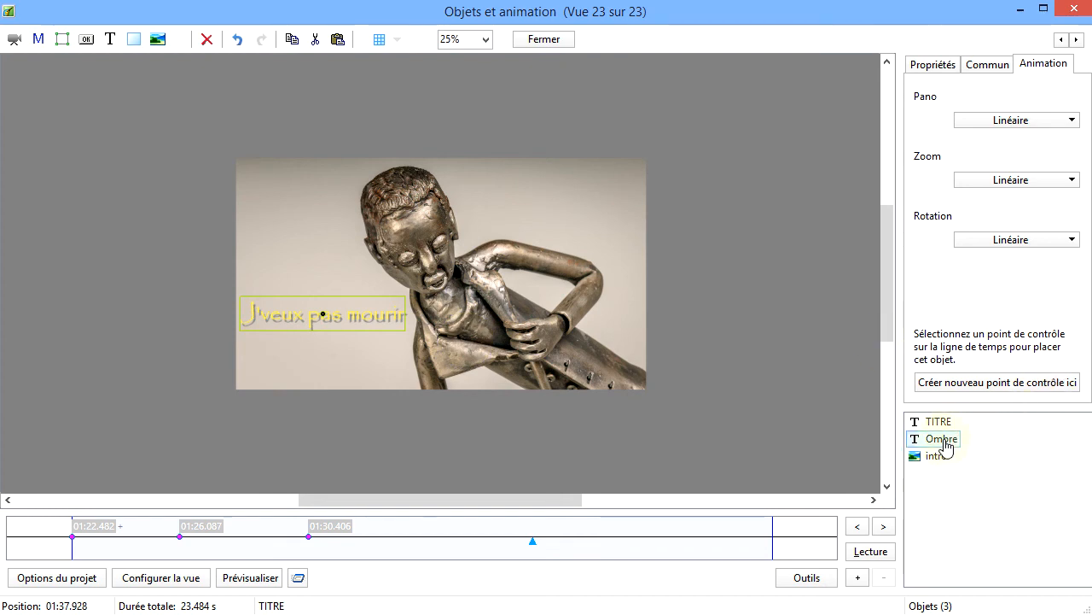
{"action": "left_click", "coordinate": [944, 440]}
{"action": "left_click", "coordinate": [387, 330]}
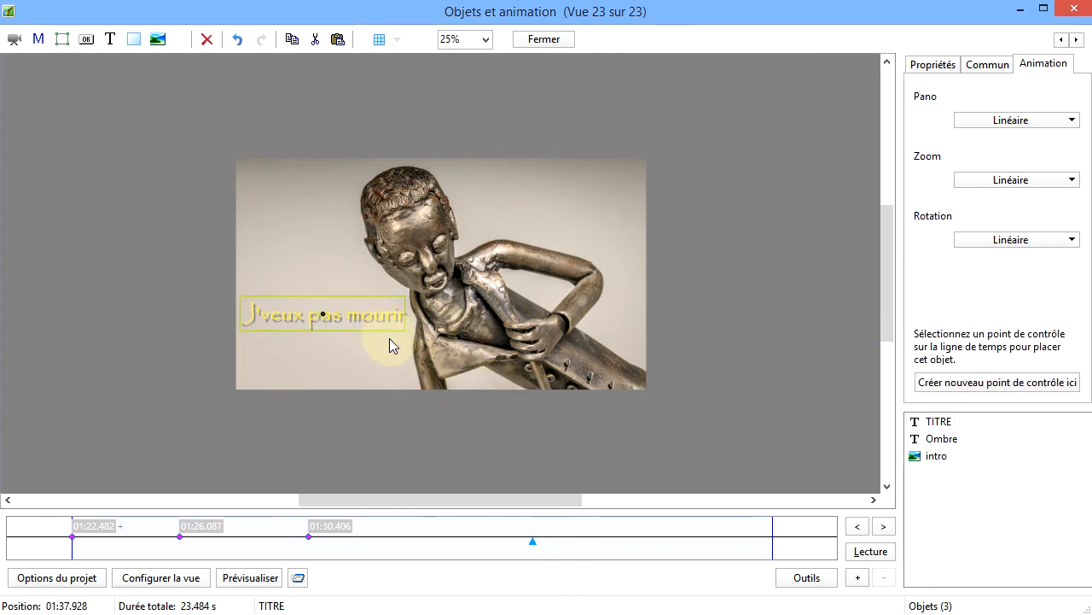
{"action": "left_click", "coordinate": [931, 439]}
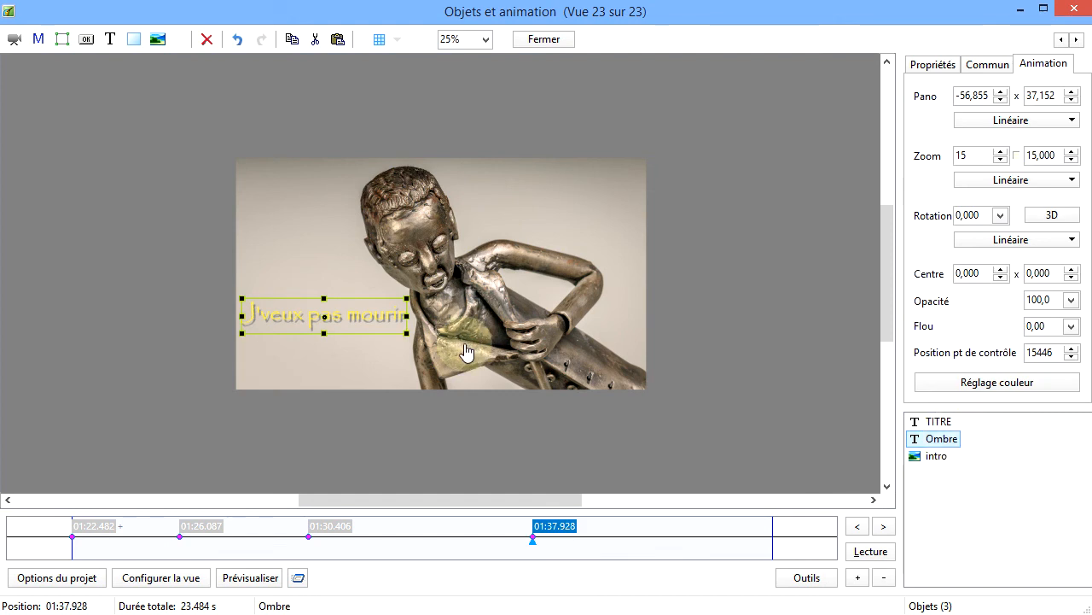
{"action": "left_click", "coordinate": [387, 327]}
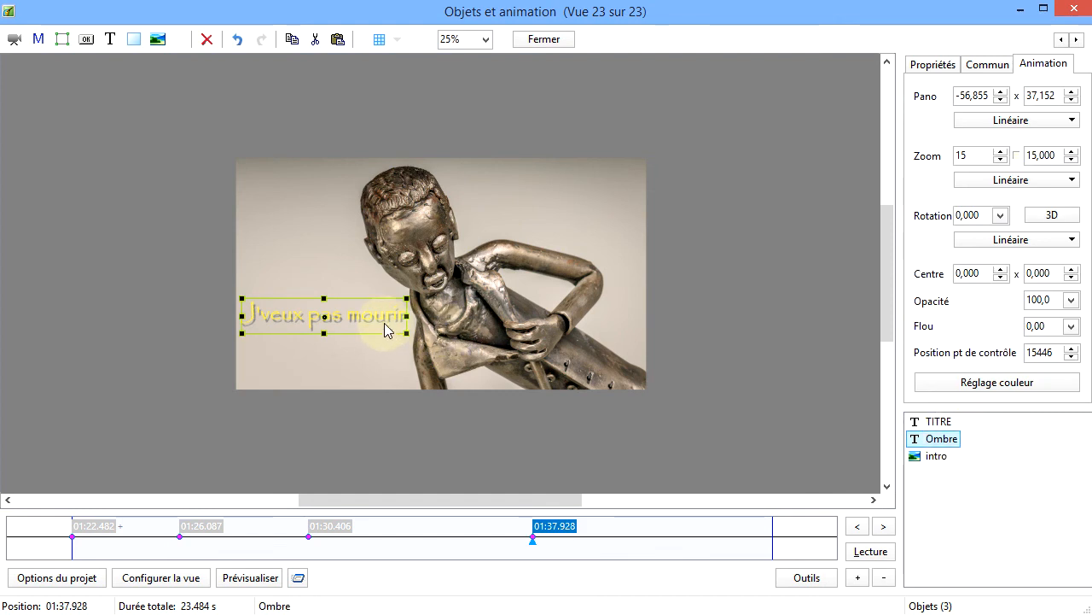
{"action": "left_click", "coordinate": [386, 332]}
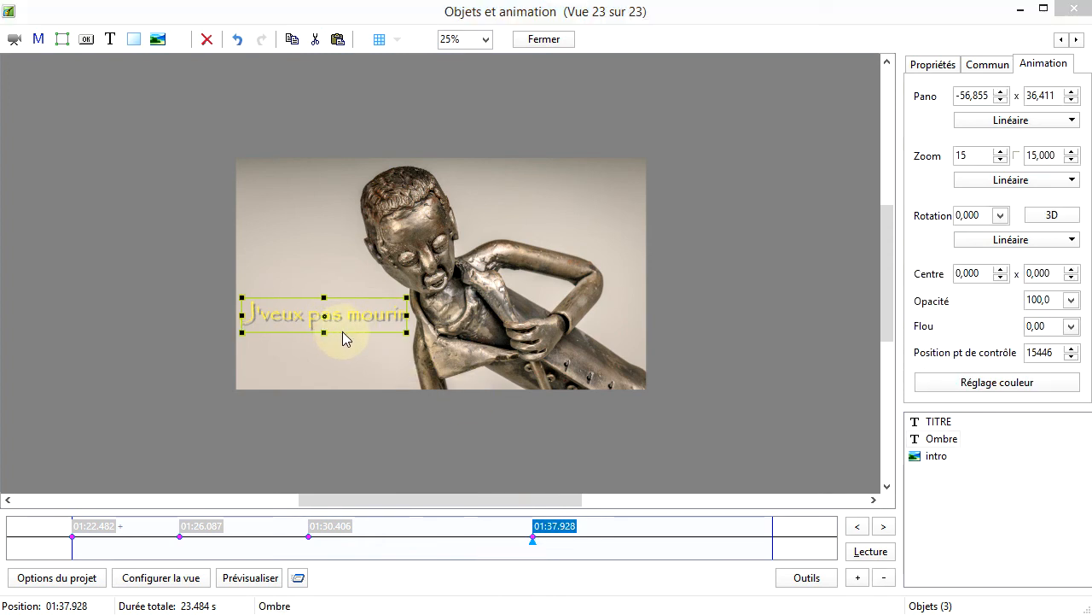
{"action": "left_click_drag", "start_coordinate": [342, 331], "coordinate": [424, 458]}
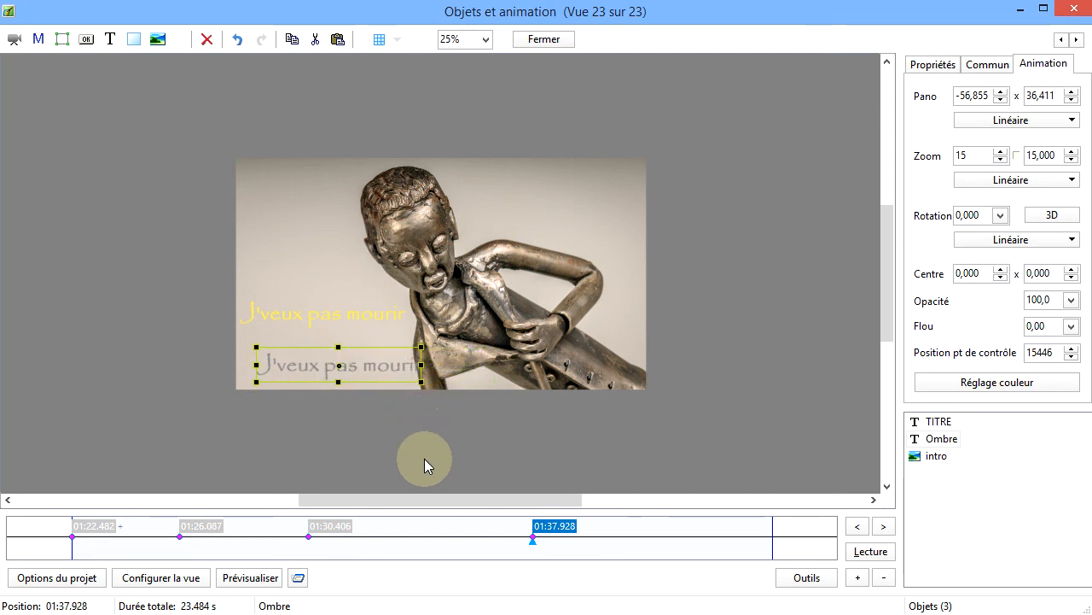
{"action": "left_click_drag", "start_coordinate": [397, 378], "coordinate": [388, 409]}
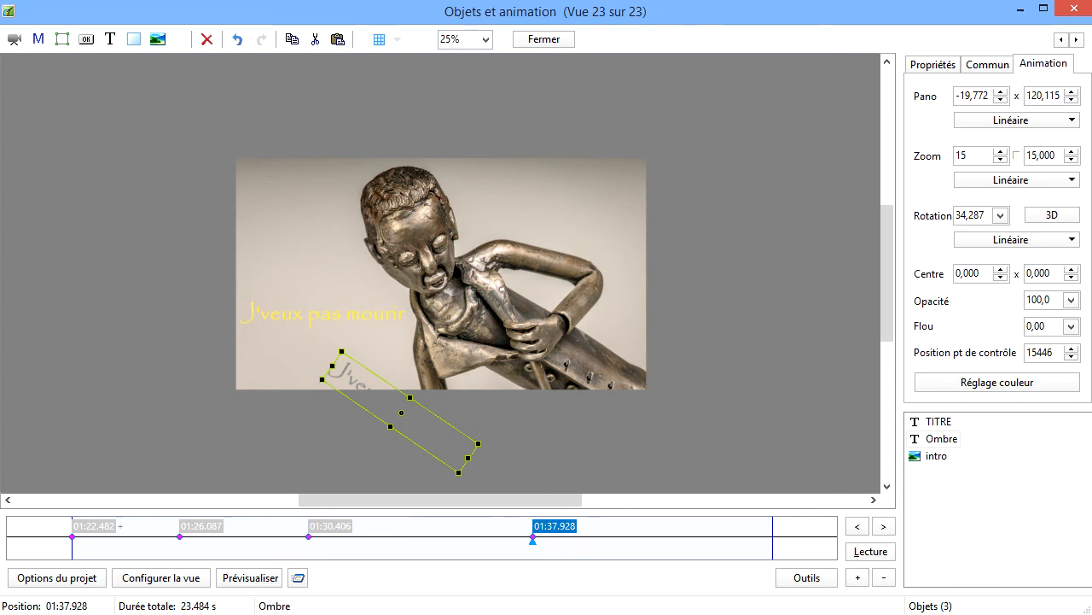
{"action": "left_click_drag", "start_coordinate": [434, 453], "coordinate": [466, 494]}
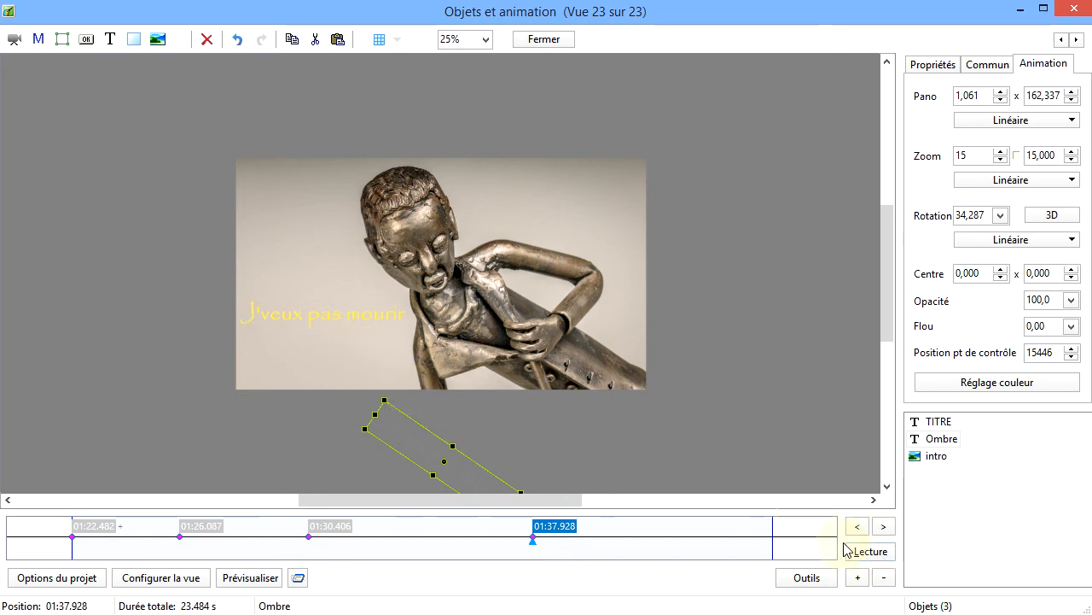
Play back the slide's animation from the 01:22.482 control point to the end
{"action": "left_click", "coordinate": [486, 40]}
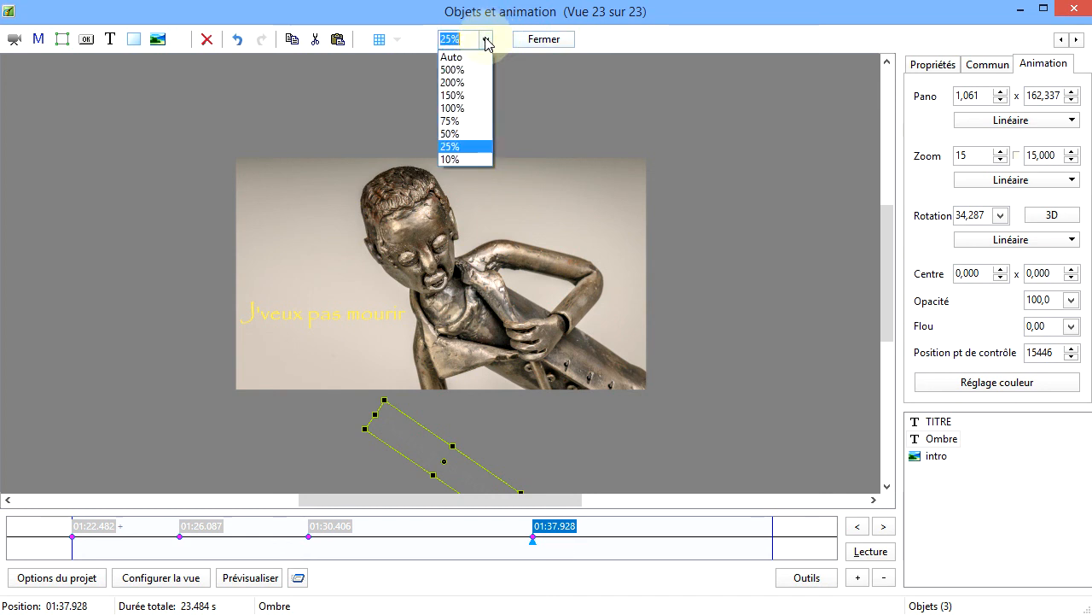
{"action": "left_click", "coordinate": [467, 56]}
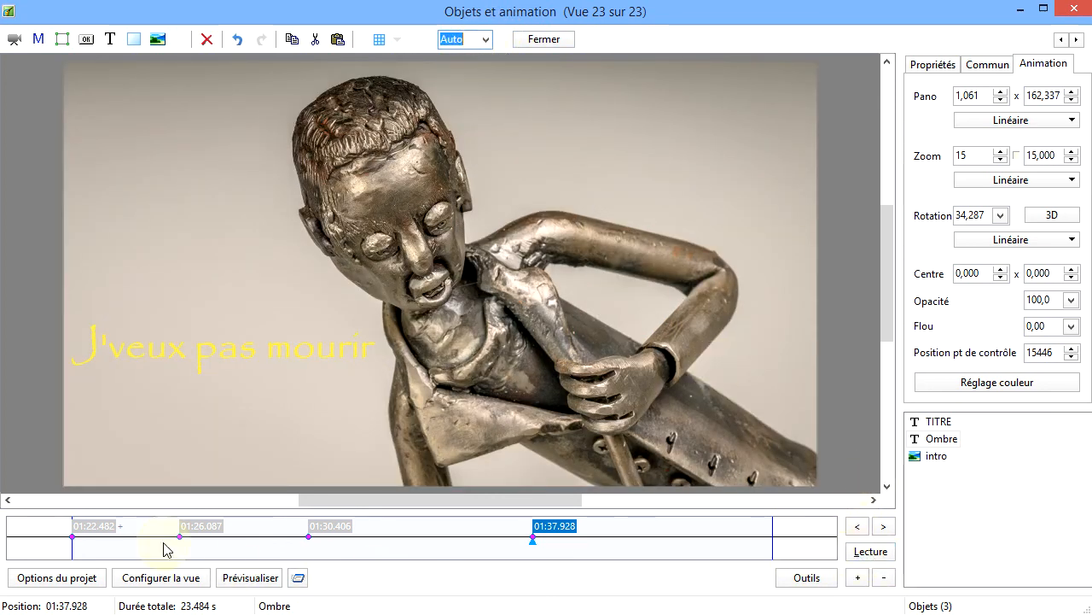
{"action": "left_click", "coordinate": [91, 527]}
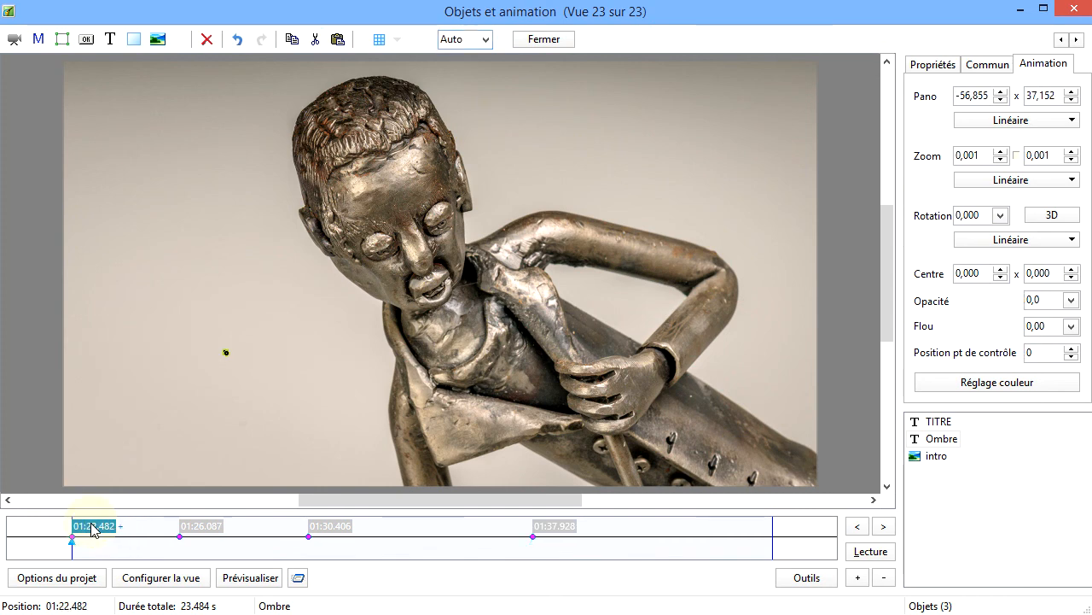
{"action": "left_click", "coordinate": [869, 551]}
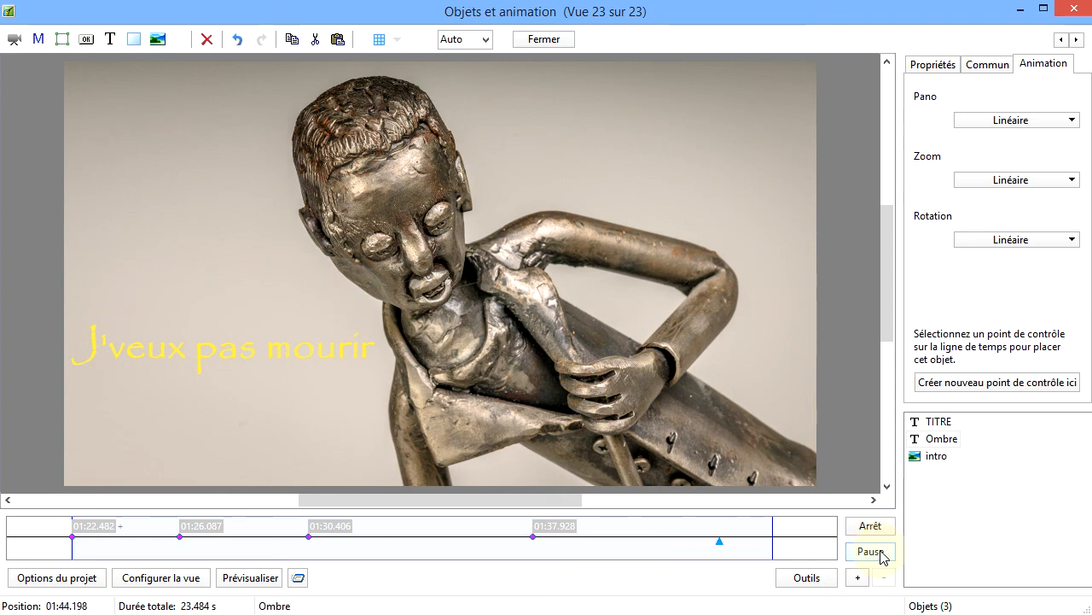
{"action": "left_click", "coordinate": [870, 551]}
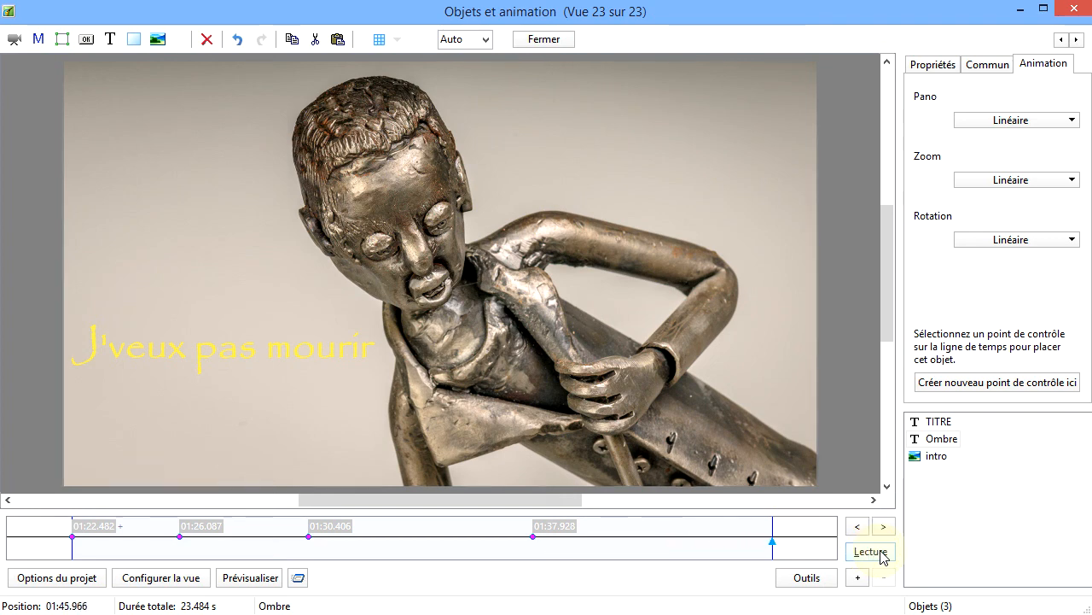